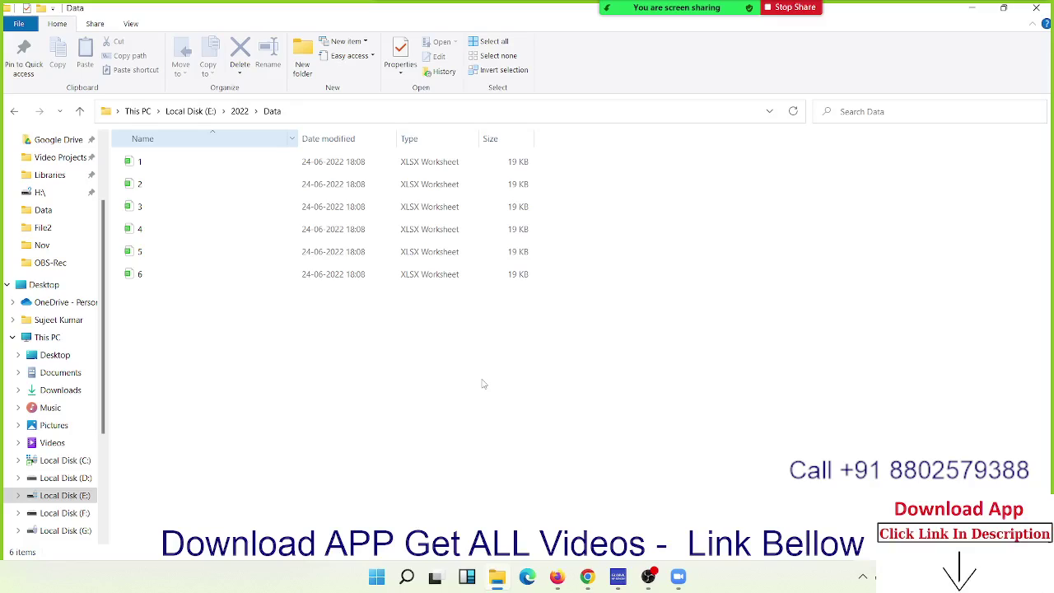
Step: Open workbook 1 from the E:\2022\Data folder in Excel via Open with
click(329, 113)
click(261, 275)
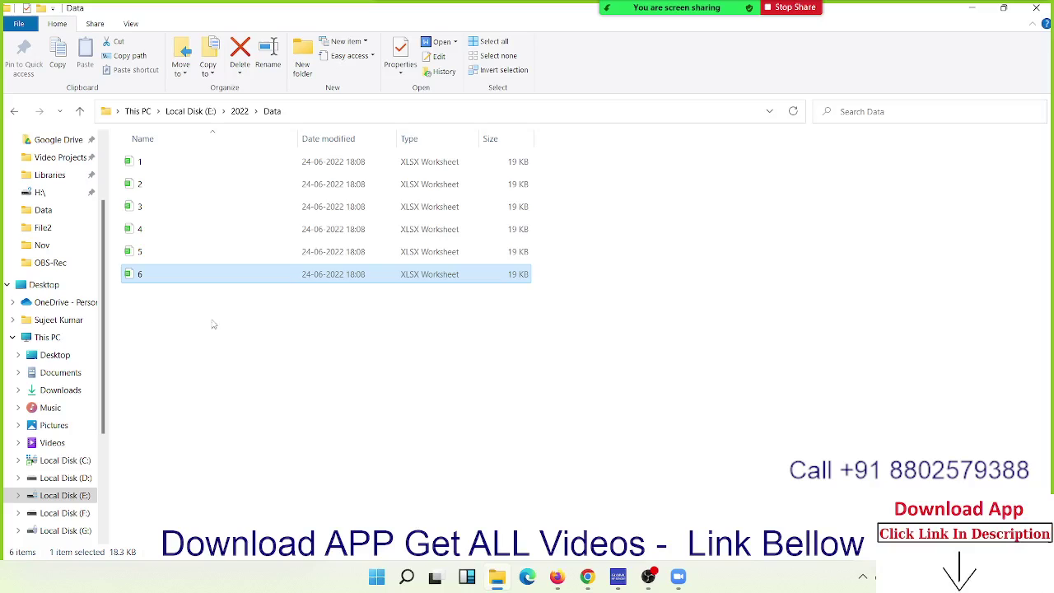
click(162, 166)
right_click(160, 164)
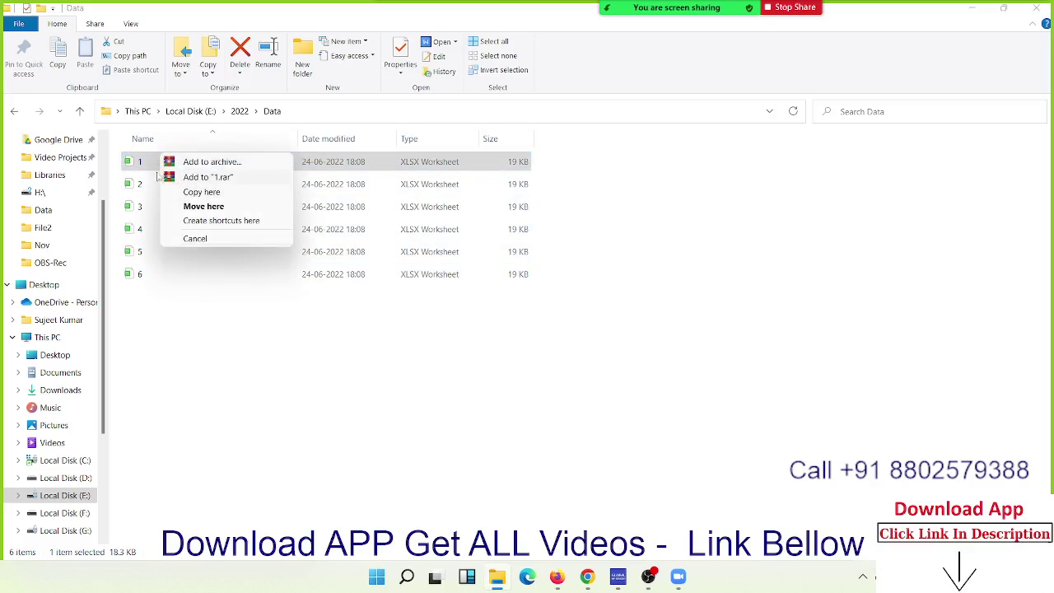
click(138, 168)
right_click(133, 173)
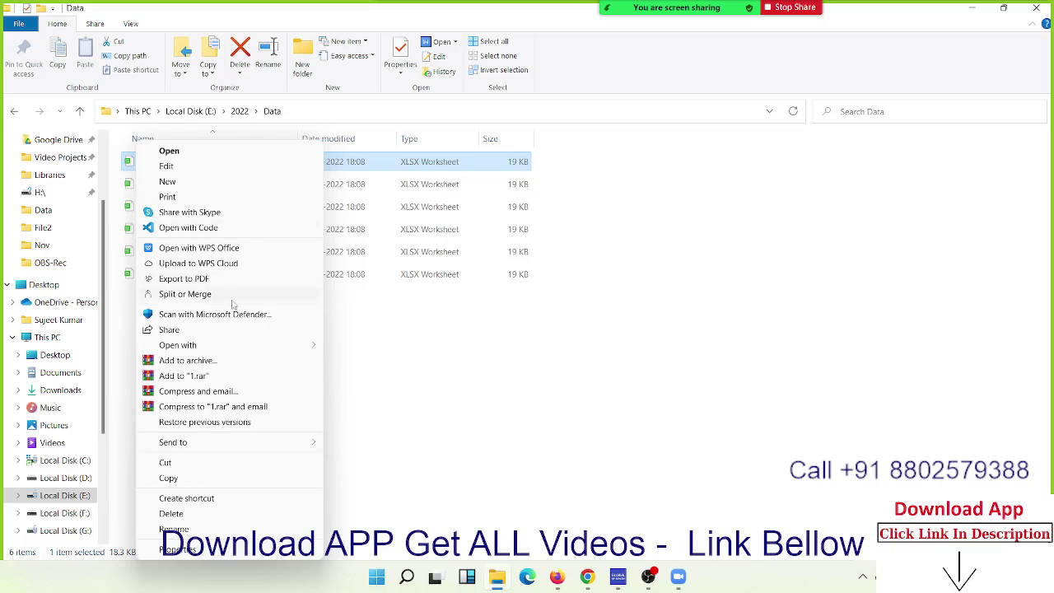
mouse_move(228, 353)
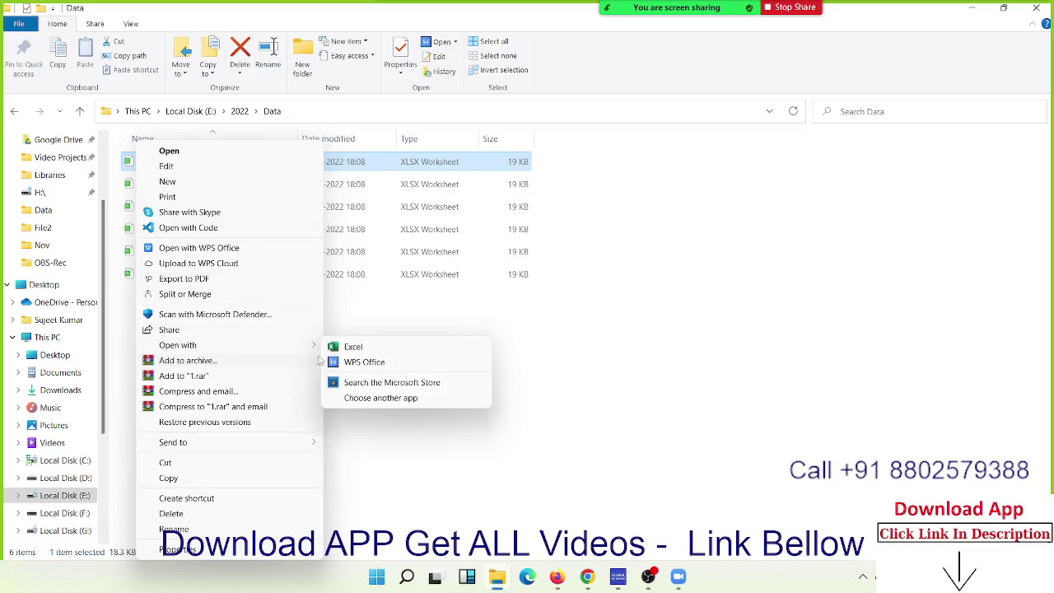
click(350, 347)
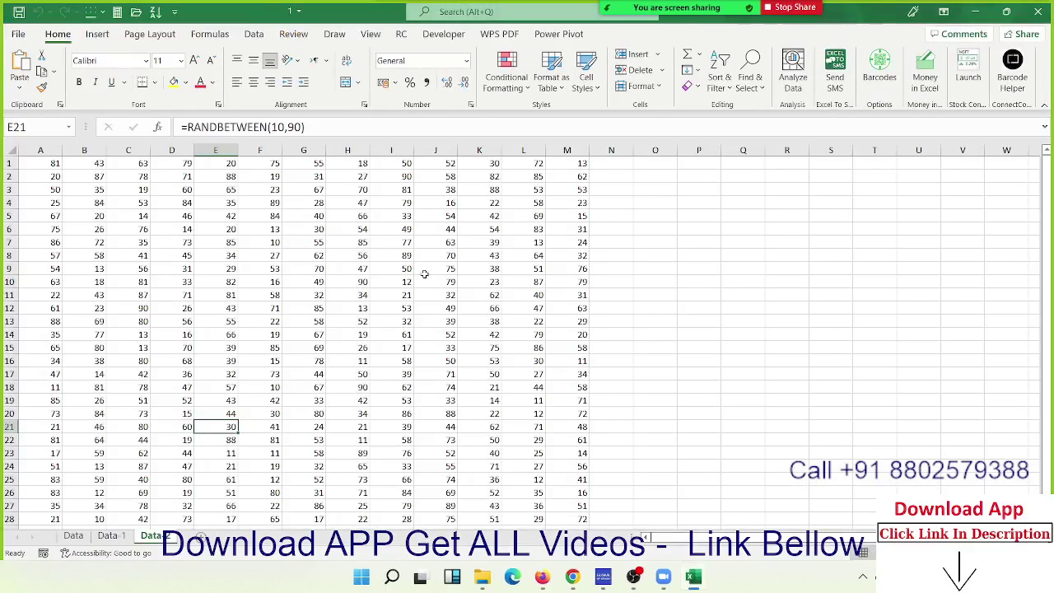
Step: Look through the Data, Data 2 and Data 1 sheets, ending on the Data sheet
click(74, 535)
click(151, 536)
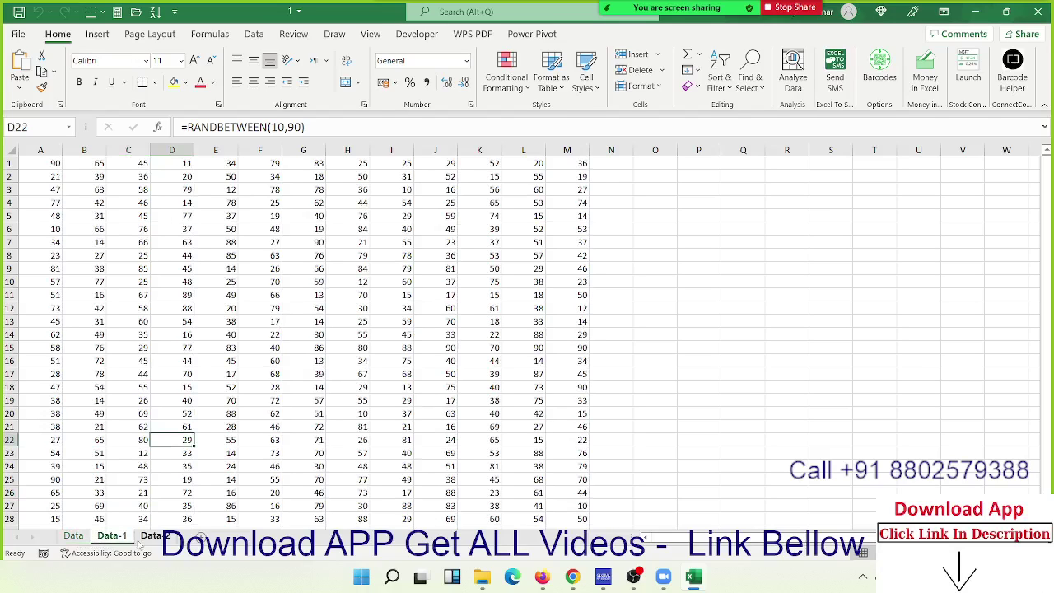
click(112, 535)
click(73, 536)
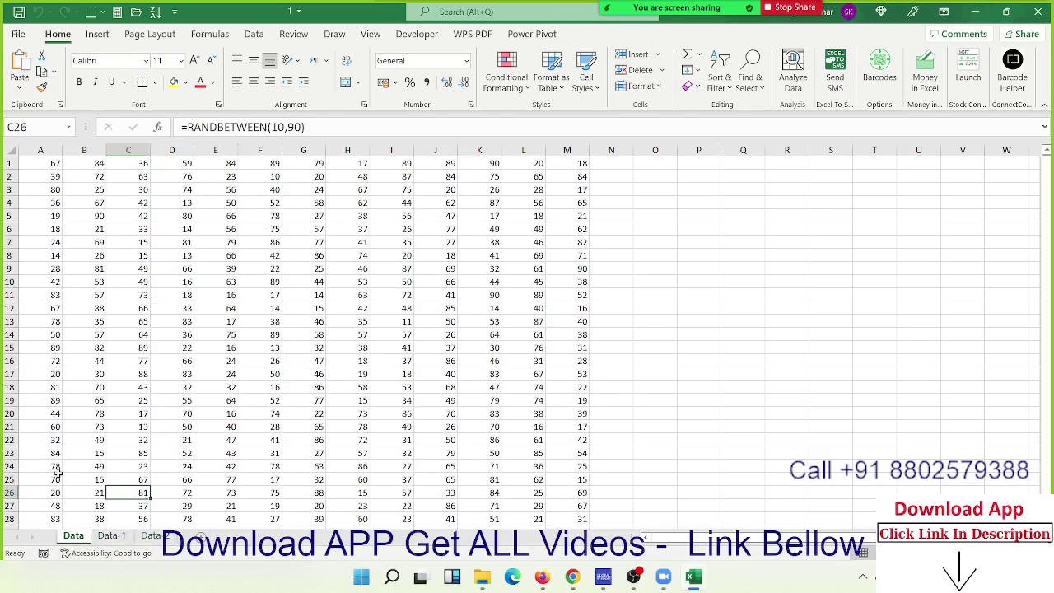
Step: Clear all of A1:M28 on the Data sheet and close workbook 1 without saving
click(54, 188)
key(ctrl+Home)
key(ctrl+shift+Right)
key(ctrl+shift+Down)
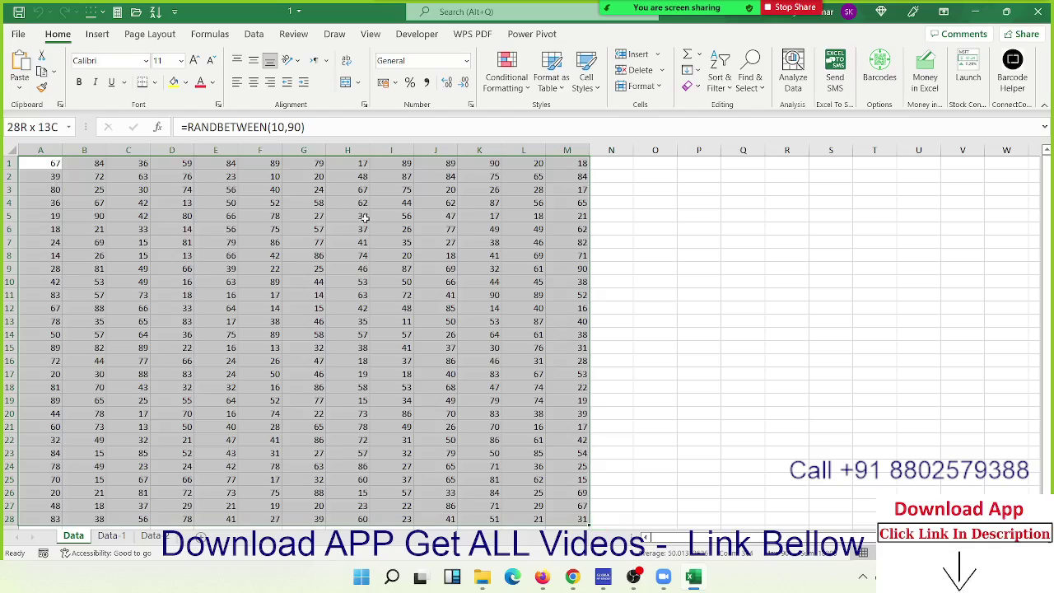
click(693, 86)
click(713, 103)
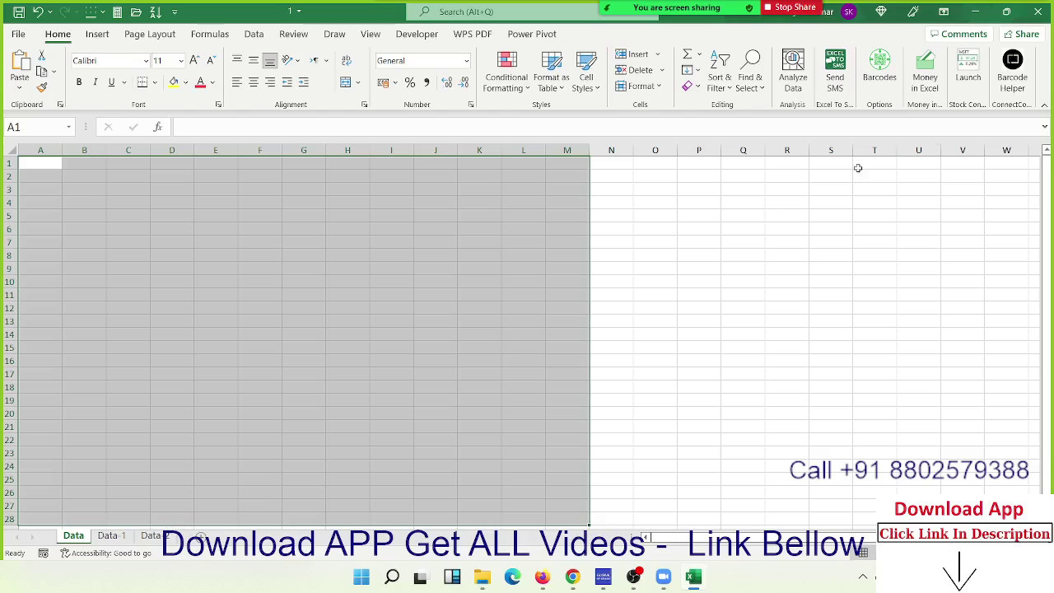
click(1037, 12)
click(527, 303)
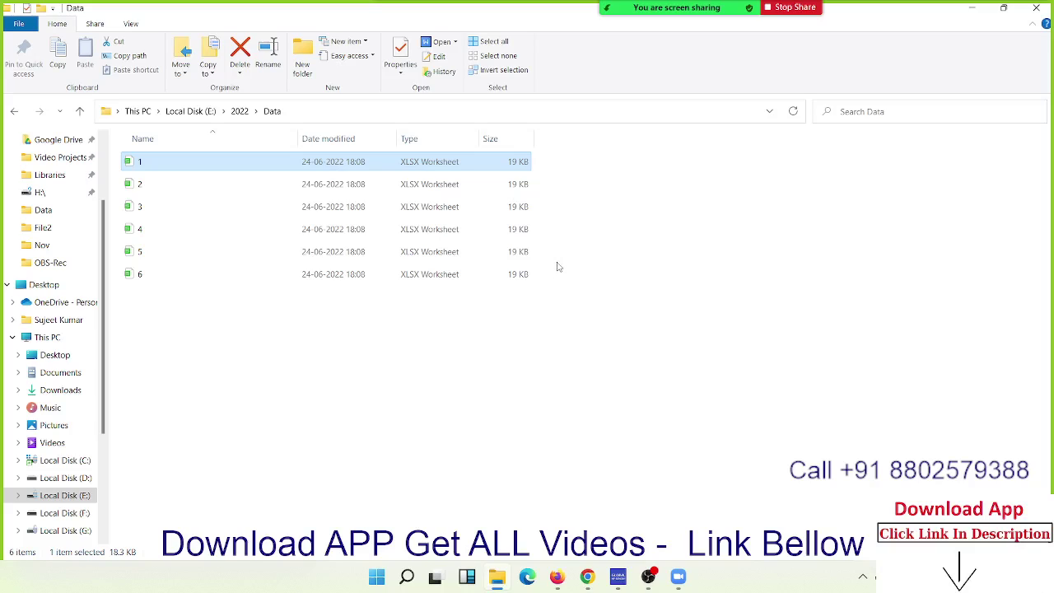
Step: Launch Excel by searching 'excel' from the Windows Start menu
key(super)
text(excel)
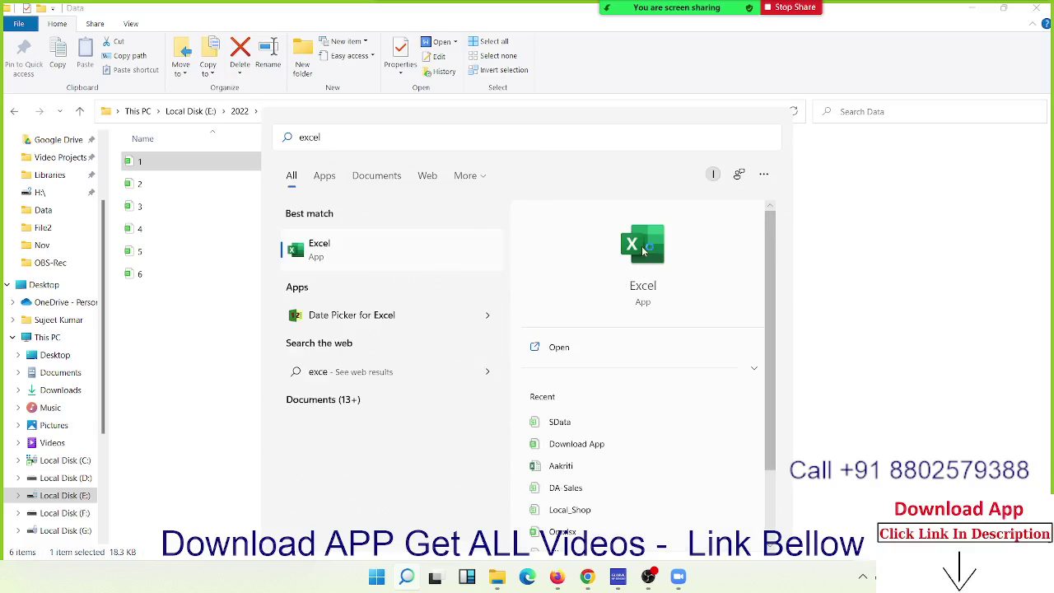
click(643, 247)
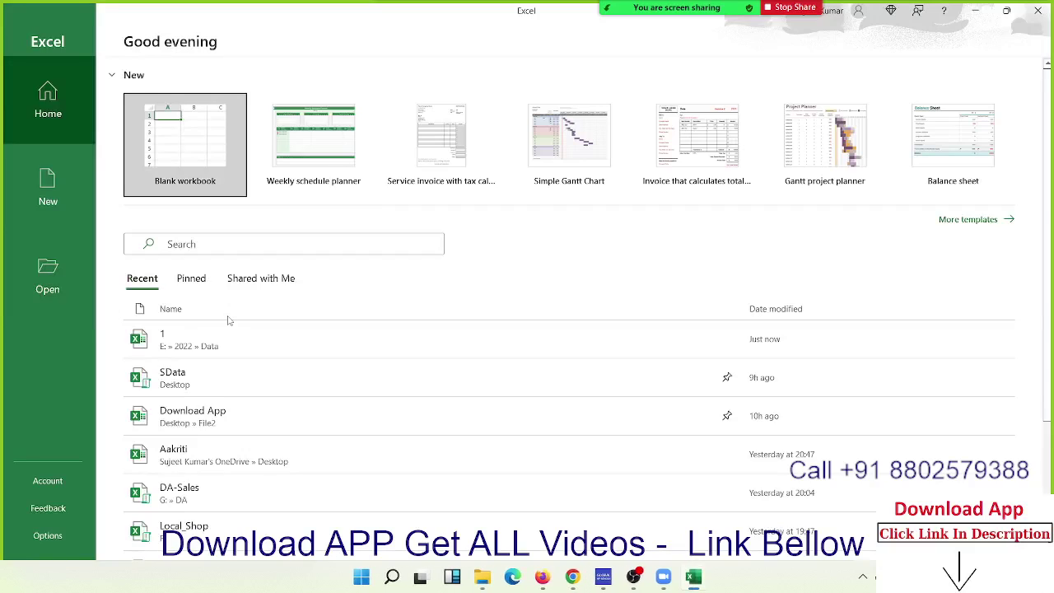
Step: Start a blank Book1 workbook and launch Visual Basic from the Developer tab
click(190, 171)
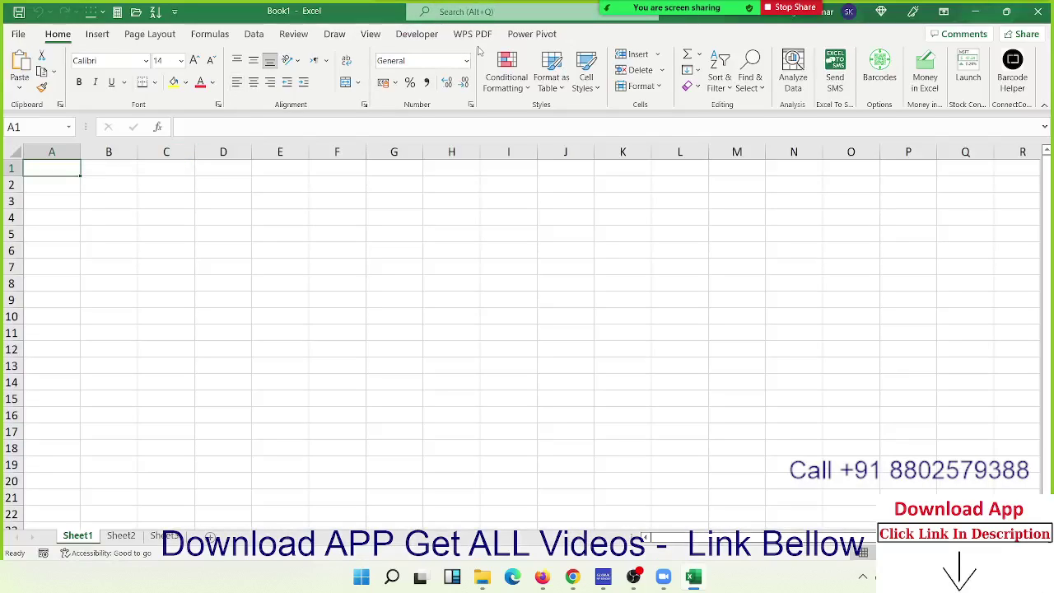
click(474, 36)
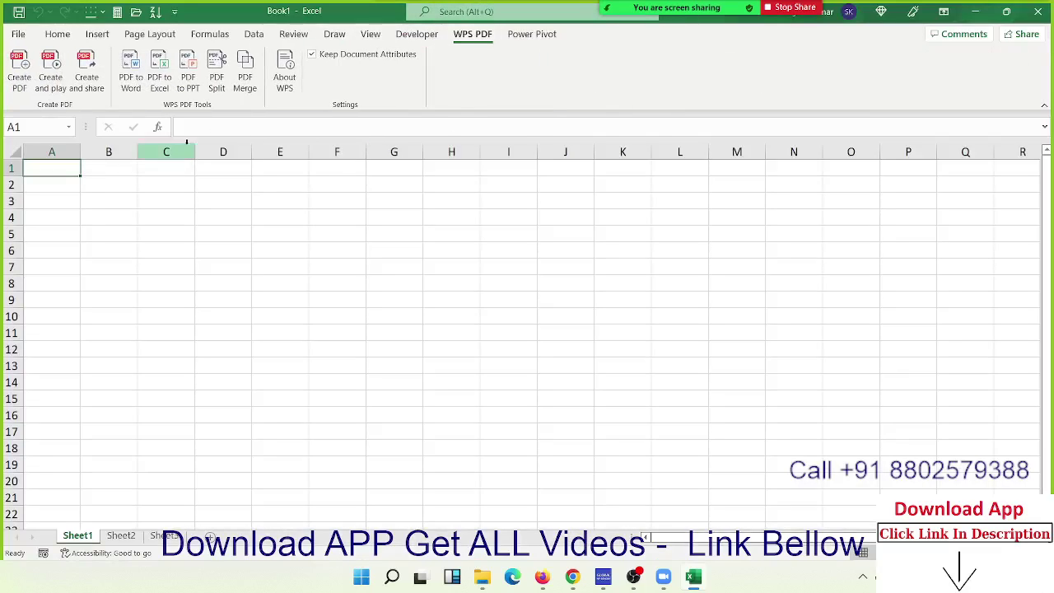
click(404, 37)
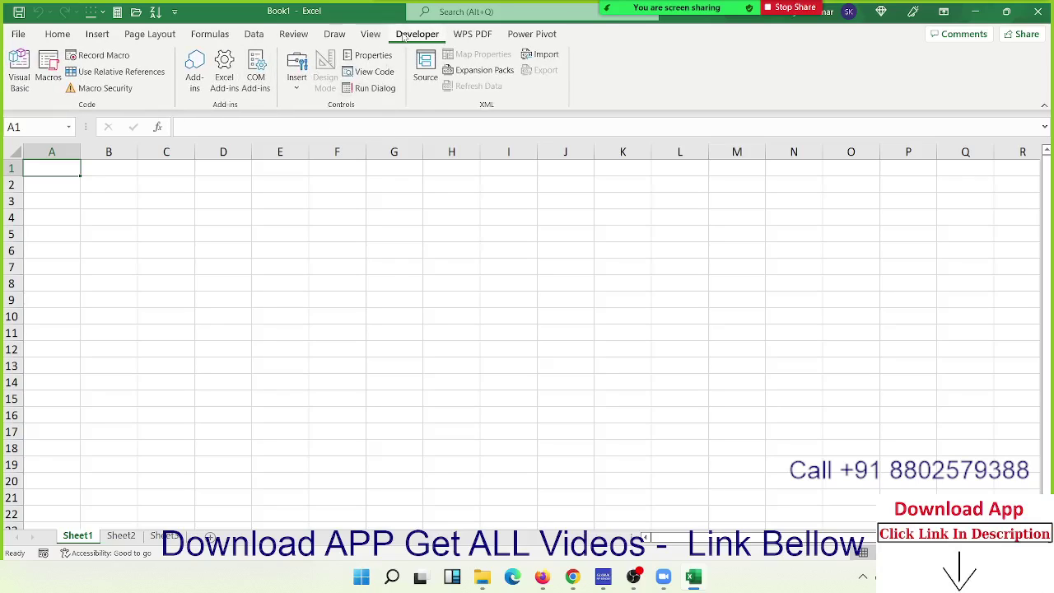
click(25, 79)
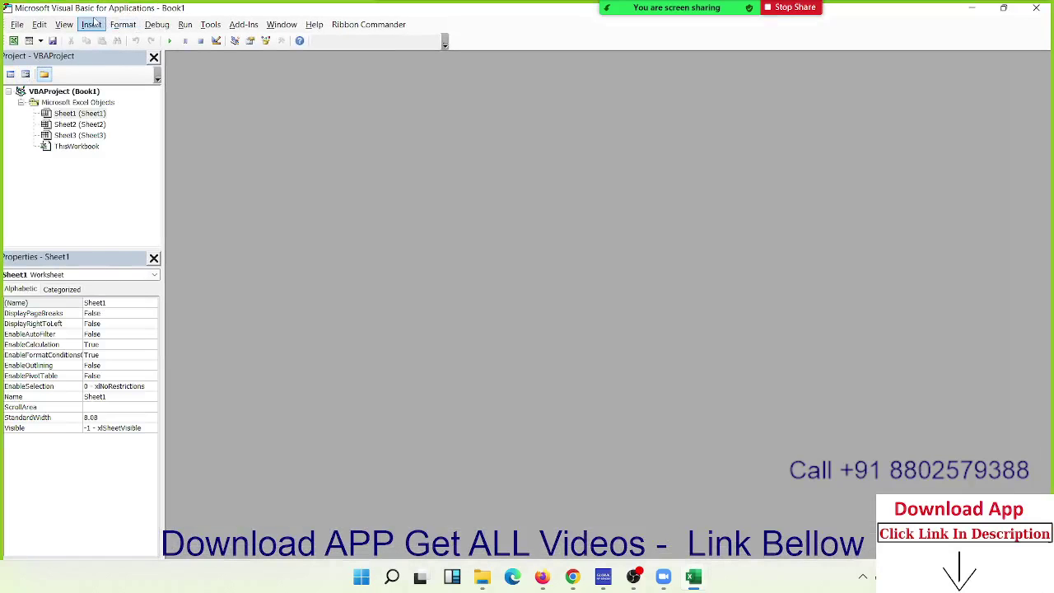
Step: Insert Module1 and write Sub cl_file() with blank lines inside the procedure
click(91, 24)
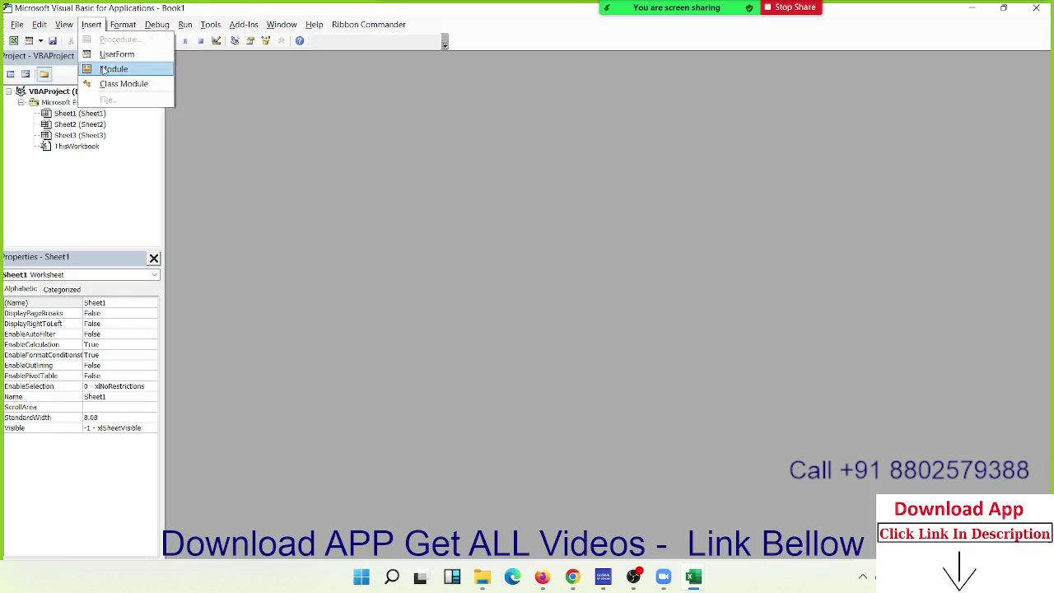
click(107, 69)
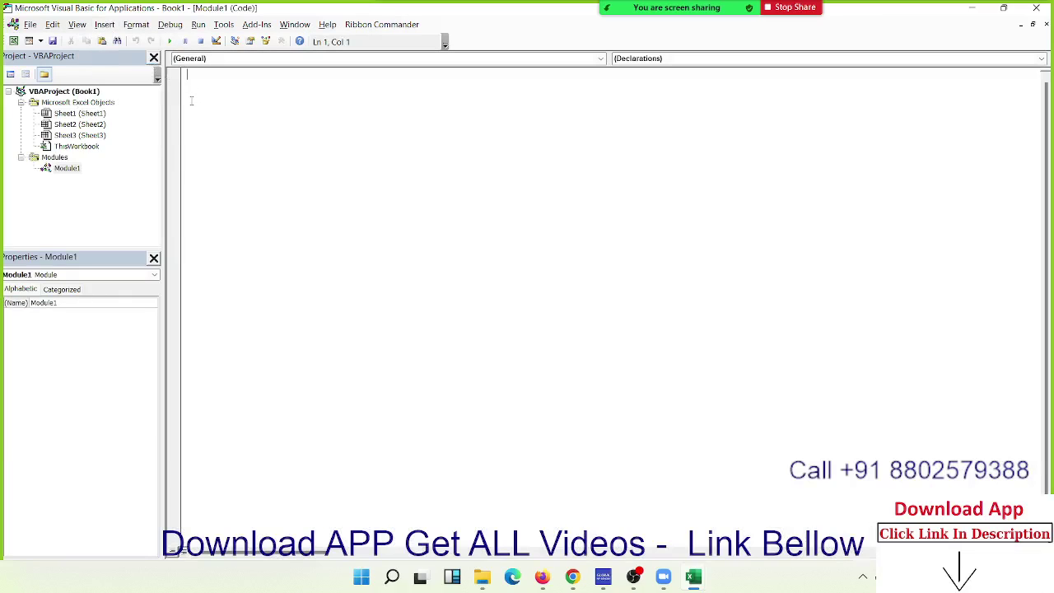
text(St)
text(cl)
text(_file)
key(Return)
key(Return)
key(Return)
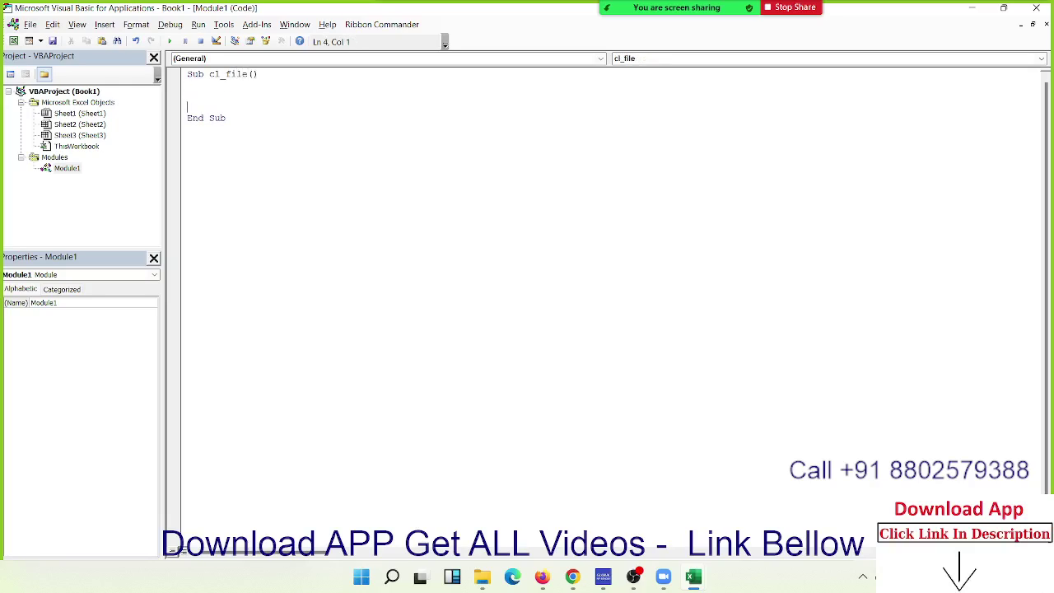
key(Return)
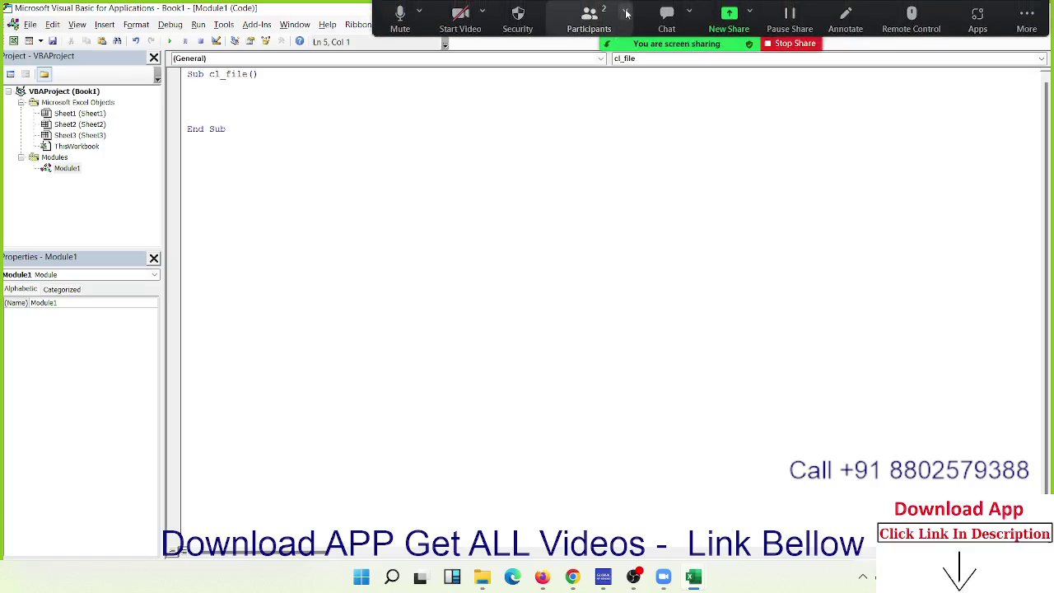
click(205, 99)
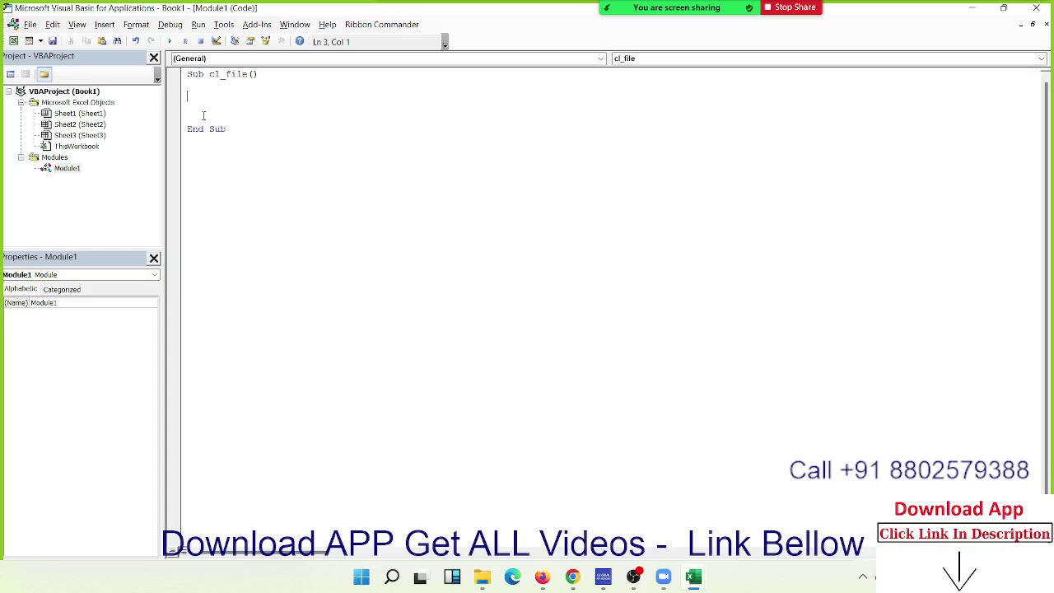
click(631, 574)
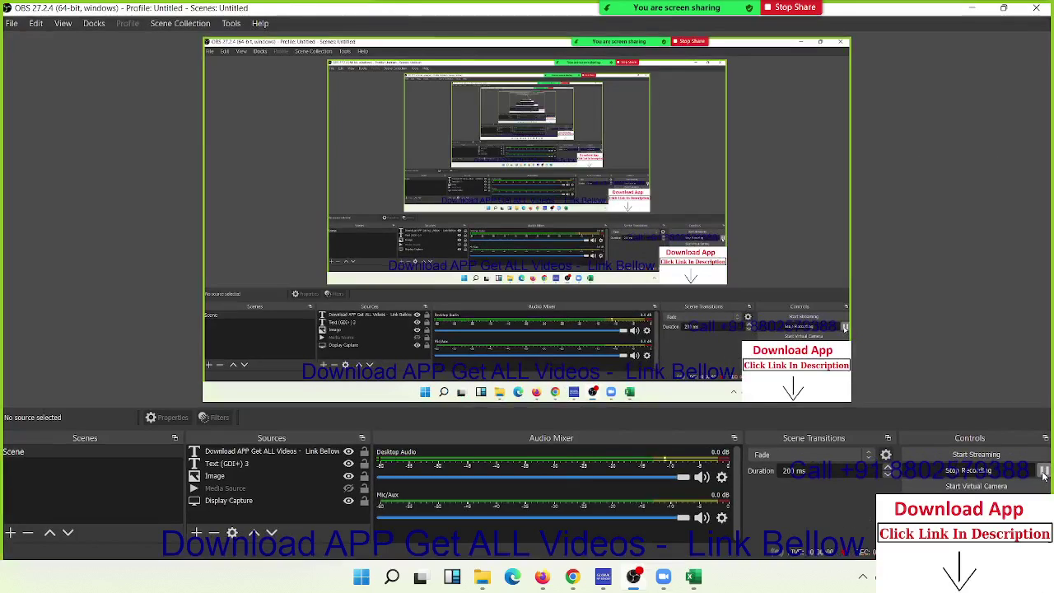
click(972, 8)
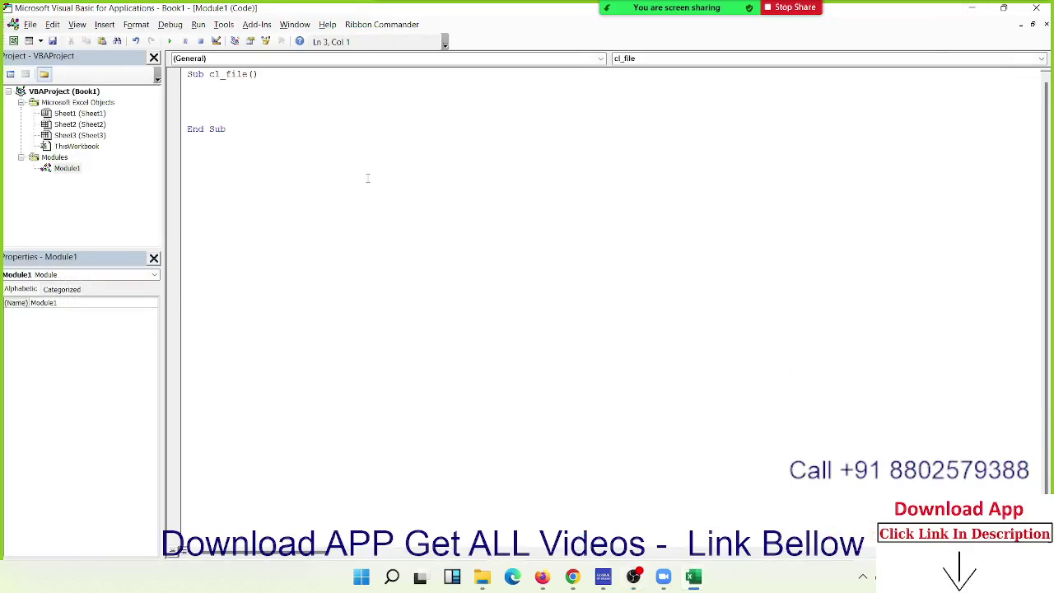
key(Return)
key(Return)
Step: Snap the VBA editor left and Book1 right, widening the code pane
mouse_move(1003, 11)
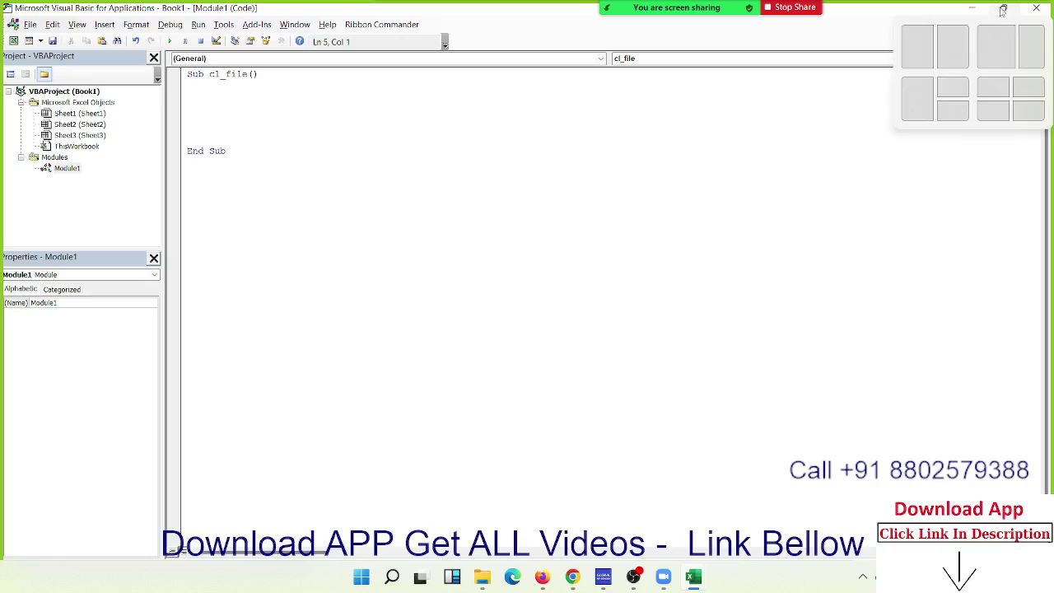
click(923, 43)
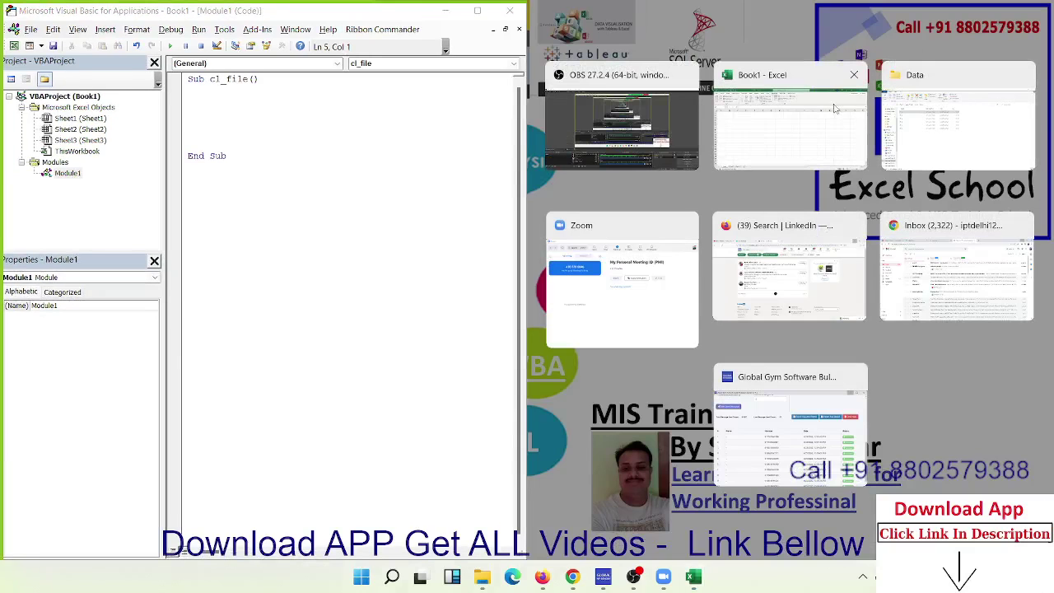
click(803, 124)
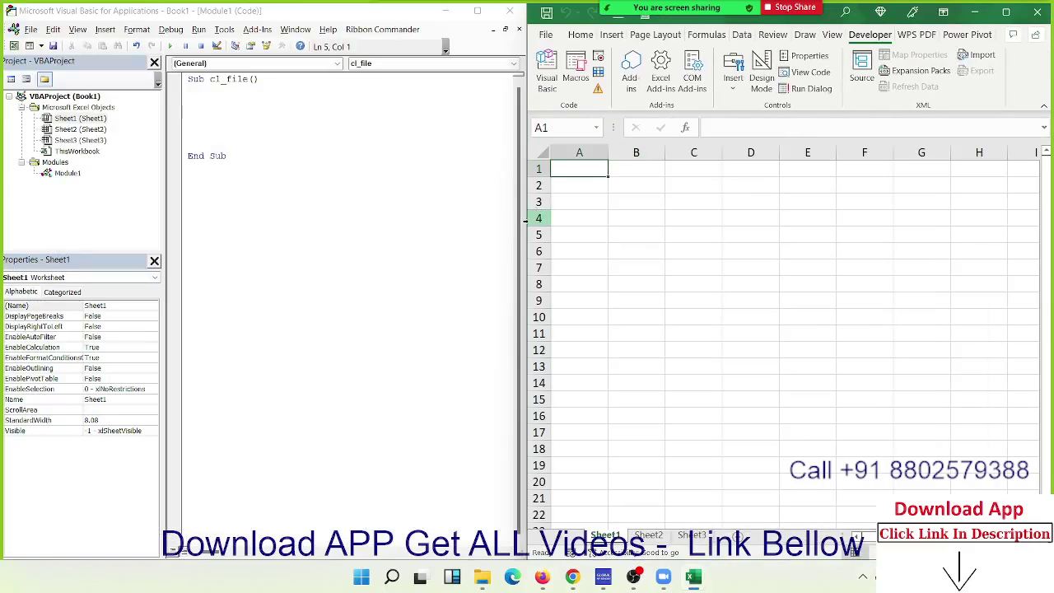
drag(524, 220, 572, 222)
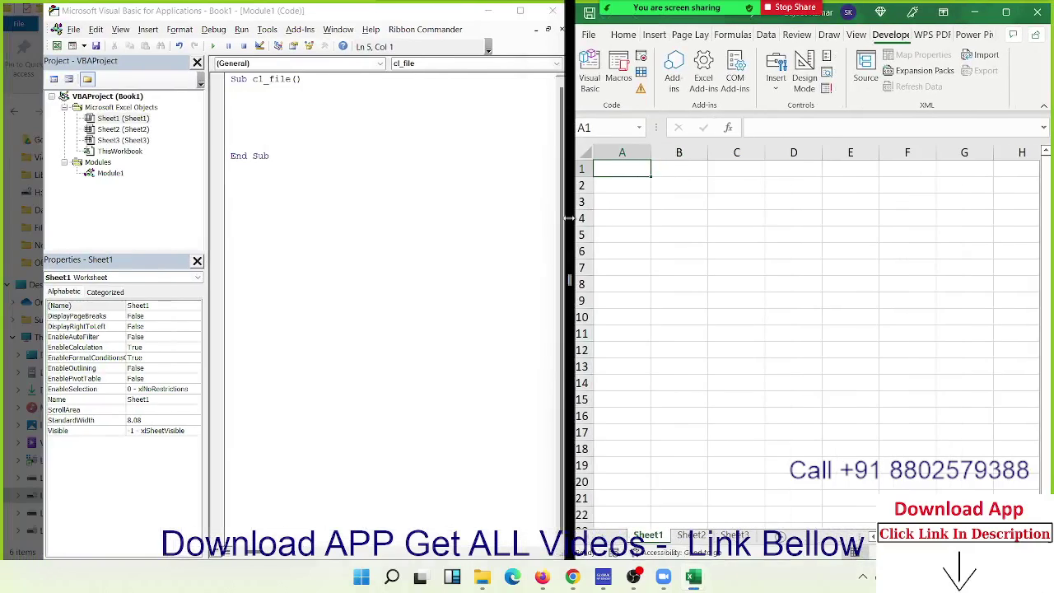
Step: Type Dim fn As String, then start fn=dir(" on the next line
click(239, 114)
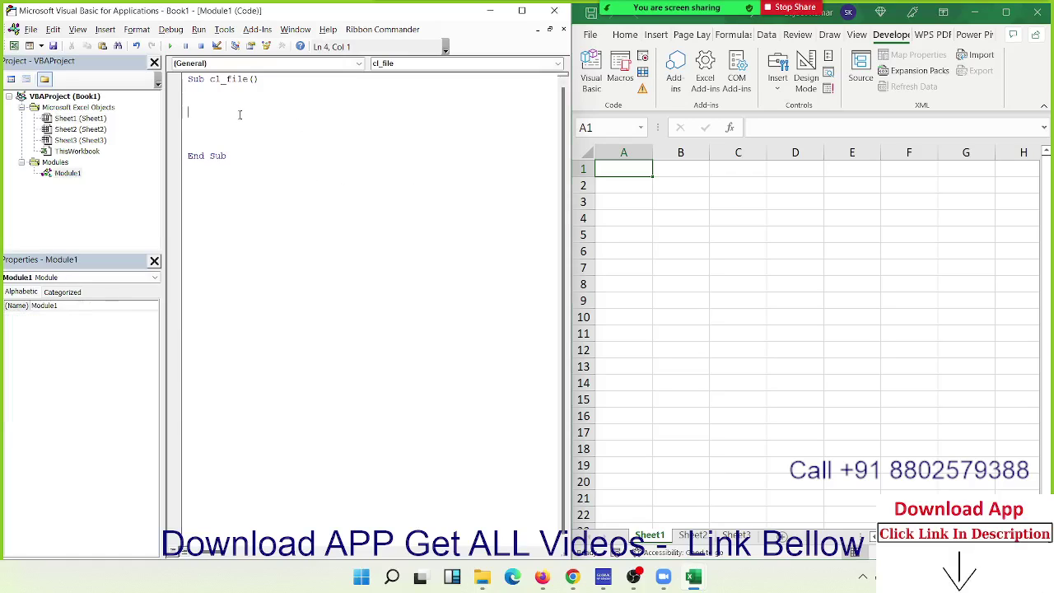
key(Return)
key(Return)
key(Up)
key(Up)
text(im)
text(fn as s)
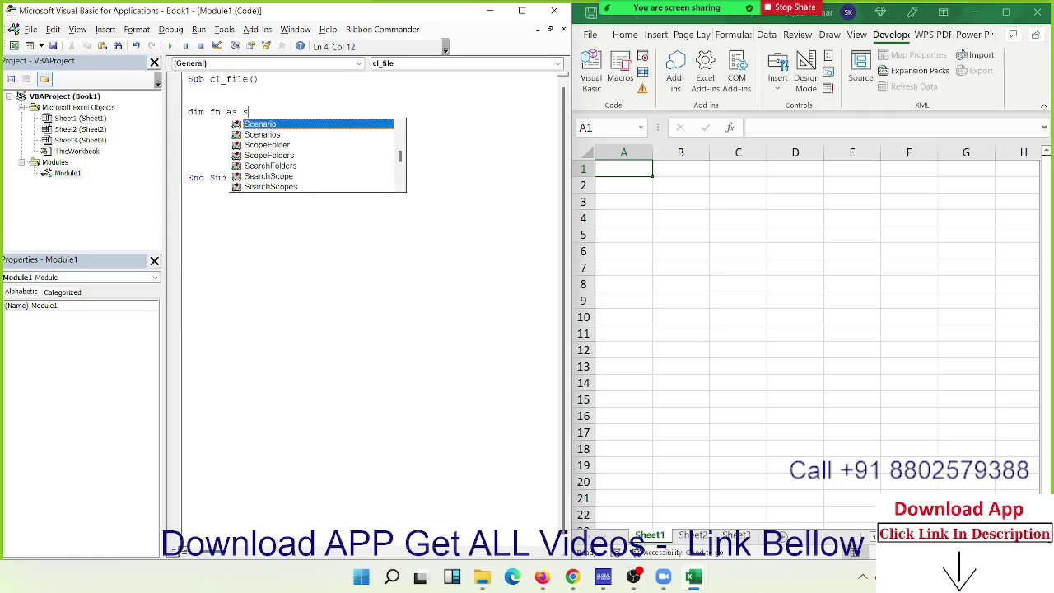
text(tring)
key(Return)
key(Return)
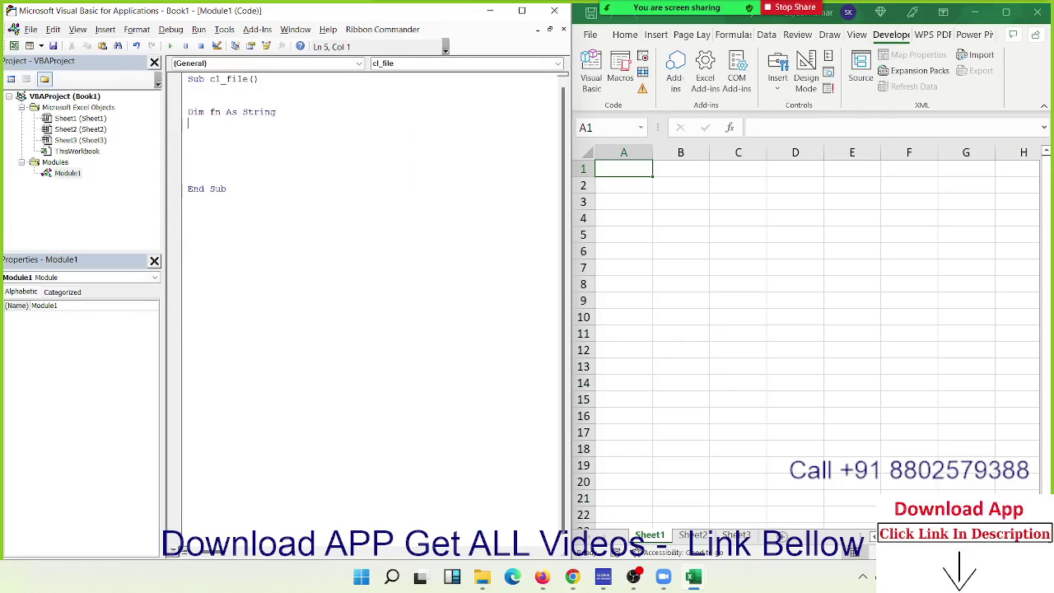
key(Return)
key(Return)
text(fn=)
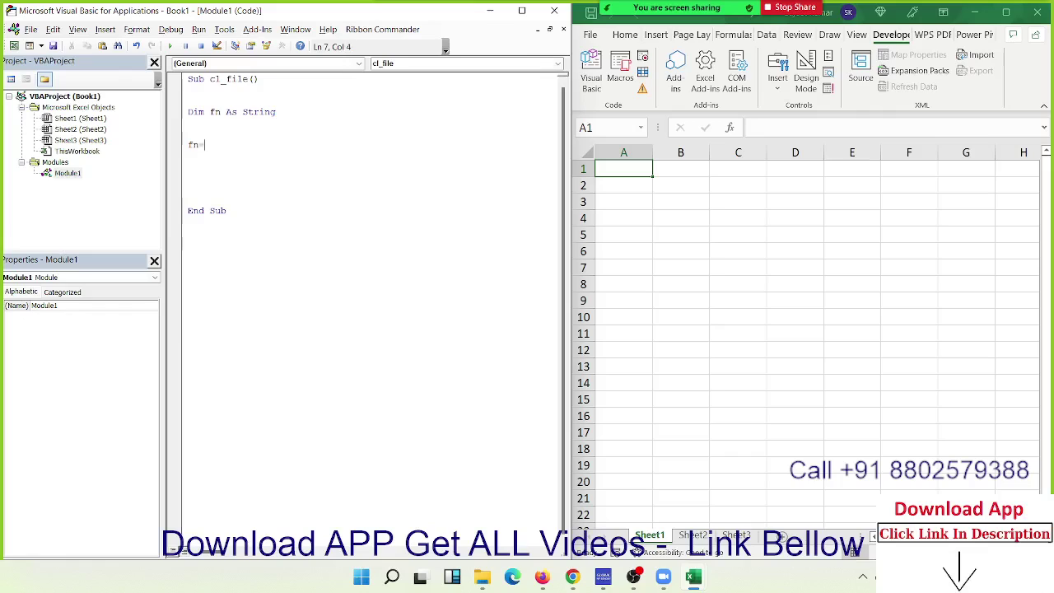
text(dir)
text(()
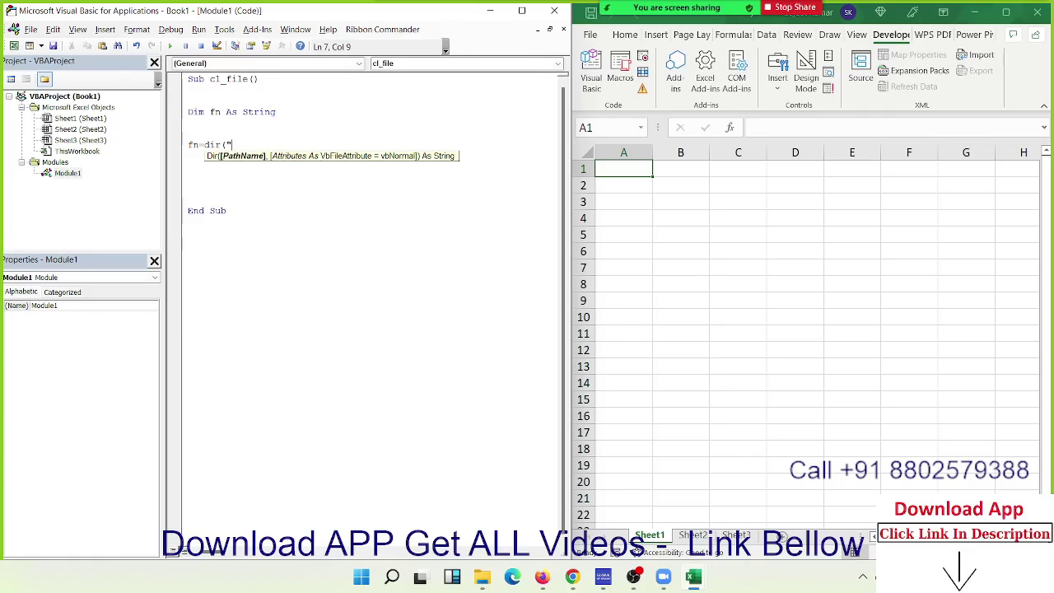
text(")
key(alt+Tab)
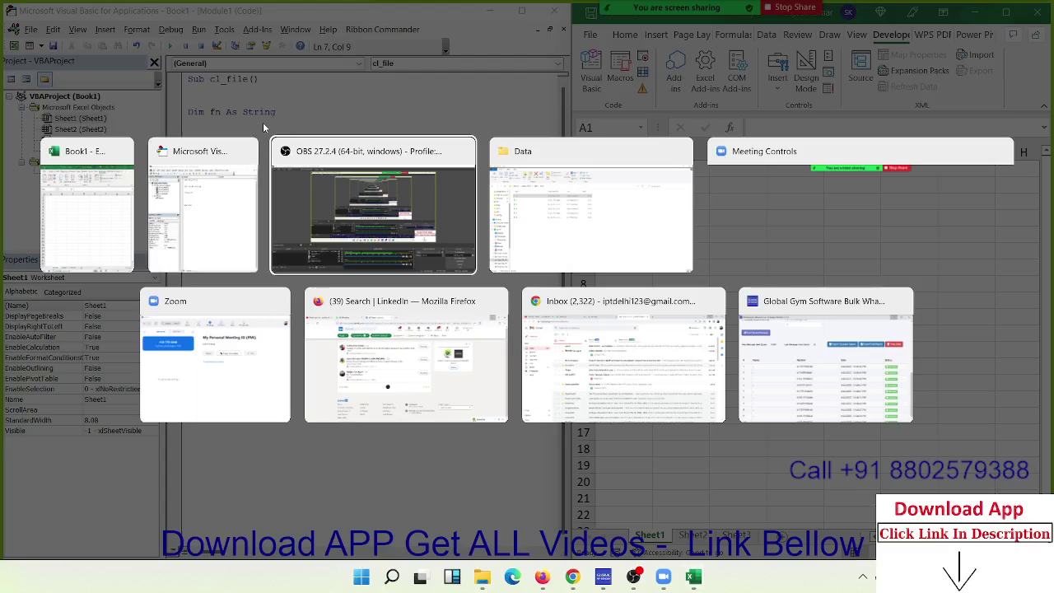
key(Tab)
Step: Complete fn = Dir("E:\2022\Data\*.xlsx", vbNormal) using the folder path copied from Explorer
click(302, 109)
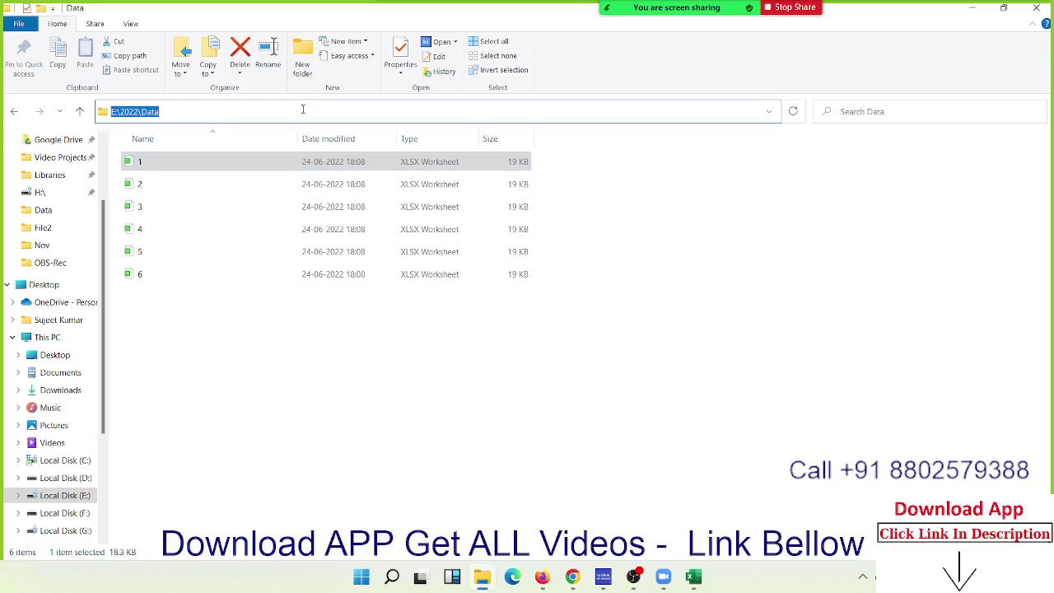
key(alt+Tab)
key(alt+Tab)
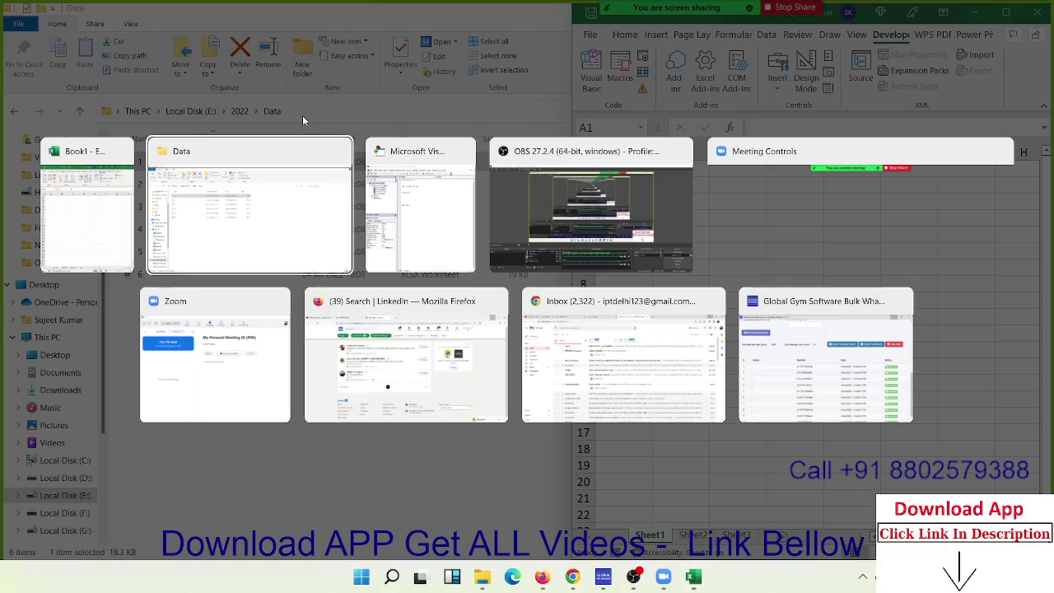
key(Tab)
text(E:\2022\Data)
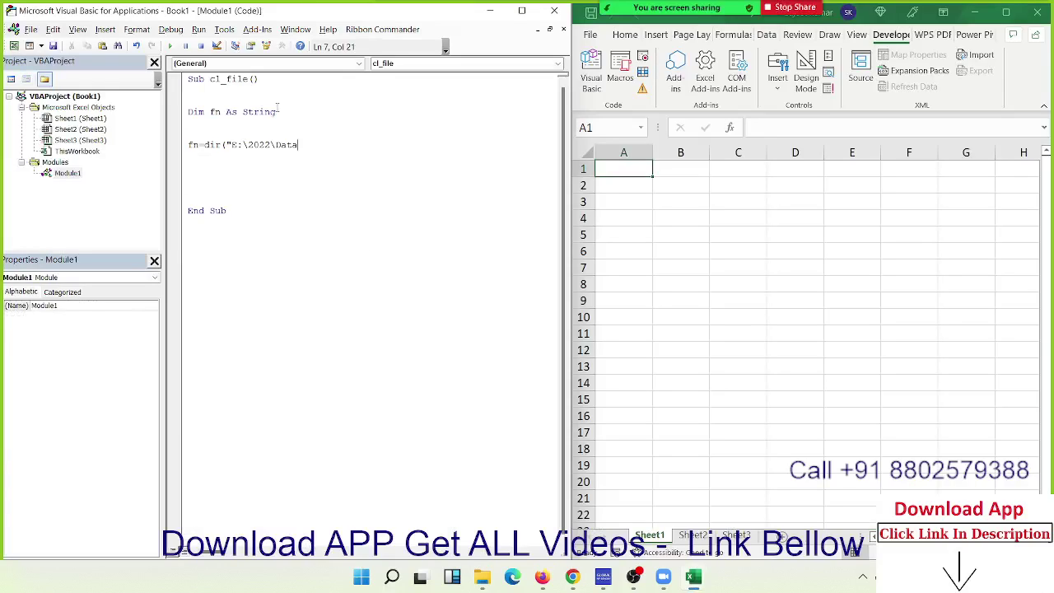
text(\)
text(*.xls)
text(x")
text(,)
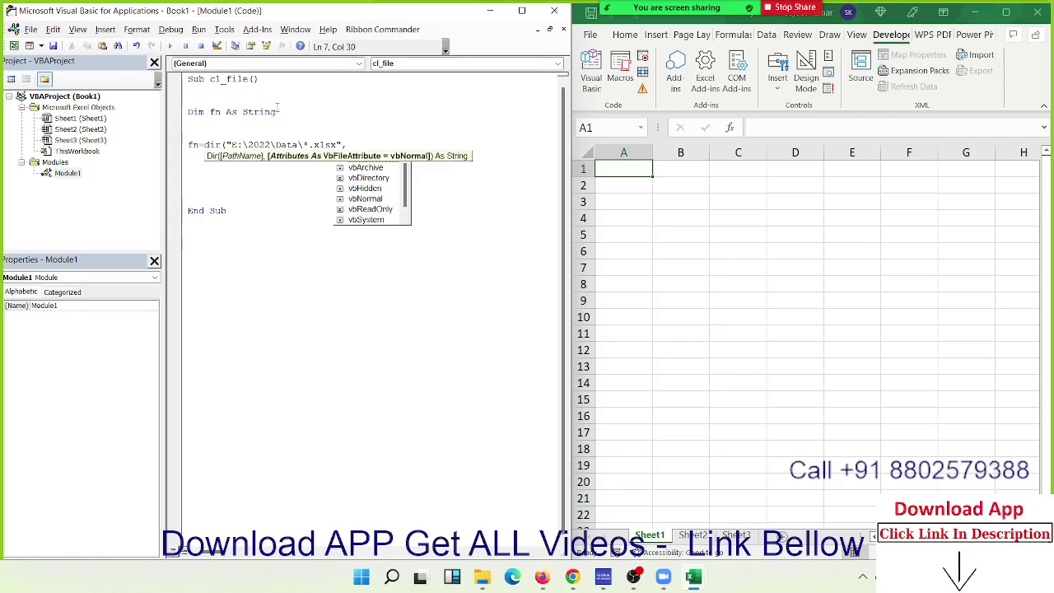
key(Tab)
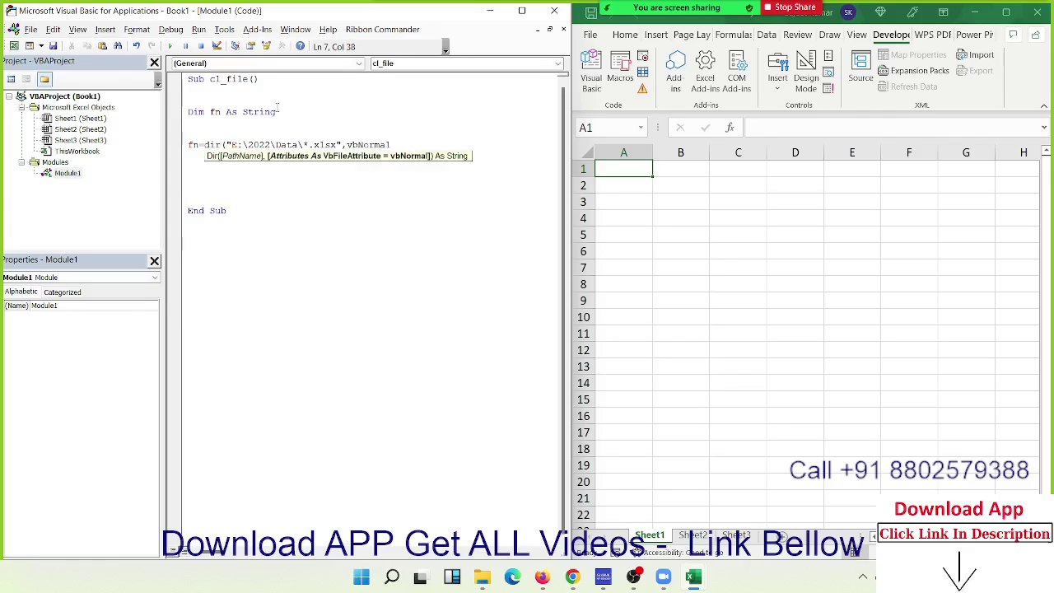
text())
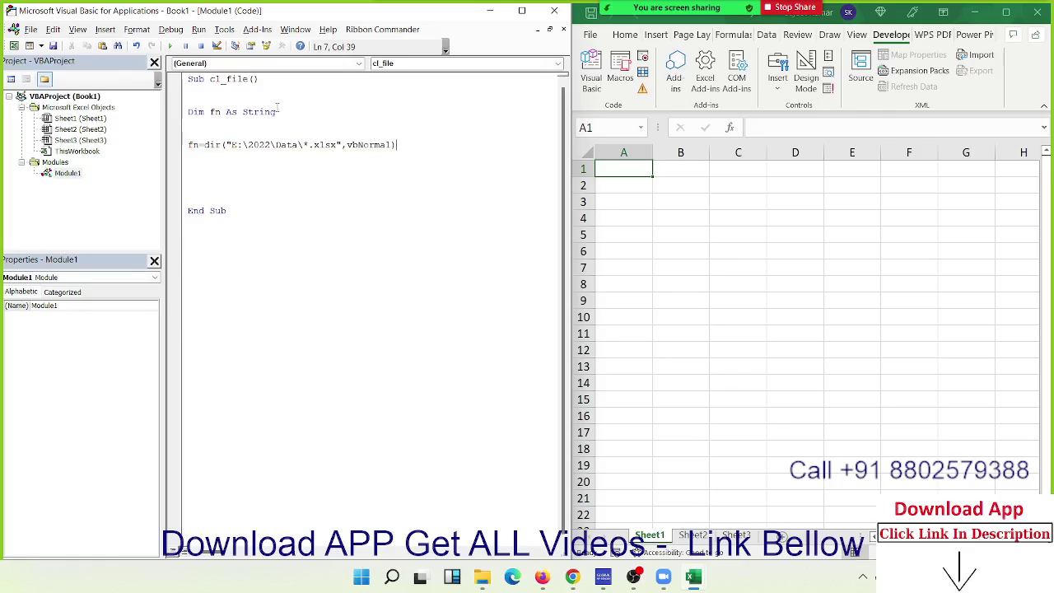
key(Return)
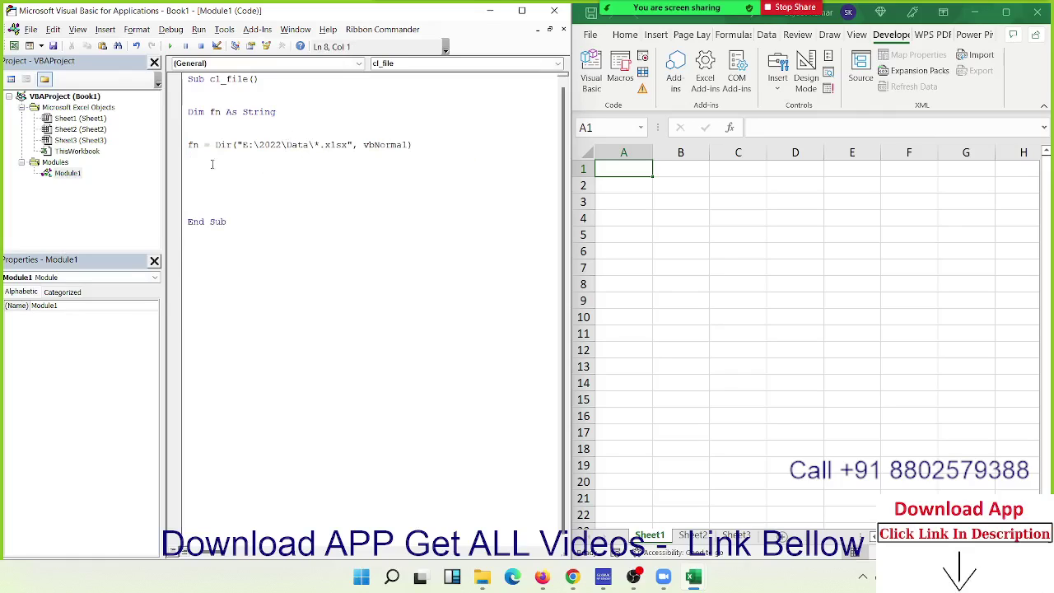
Step: Highlight the equals sign, folder path, String type and fn variable in the code
double_click(206, 144)
drag(242, 144, 307, 144)
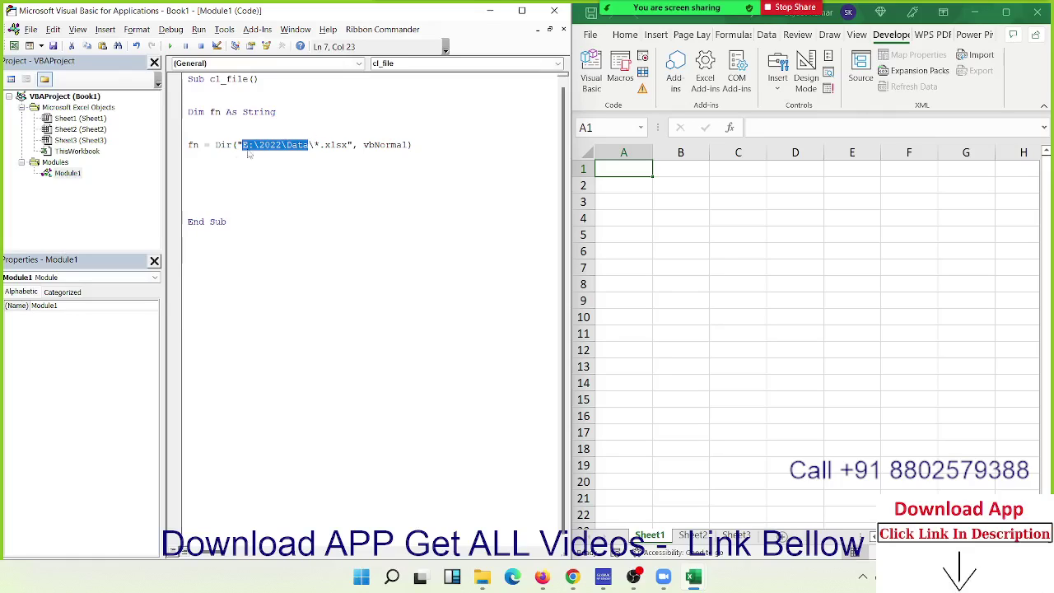
click(204, 144)
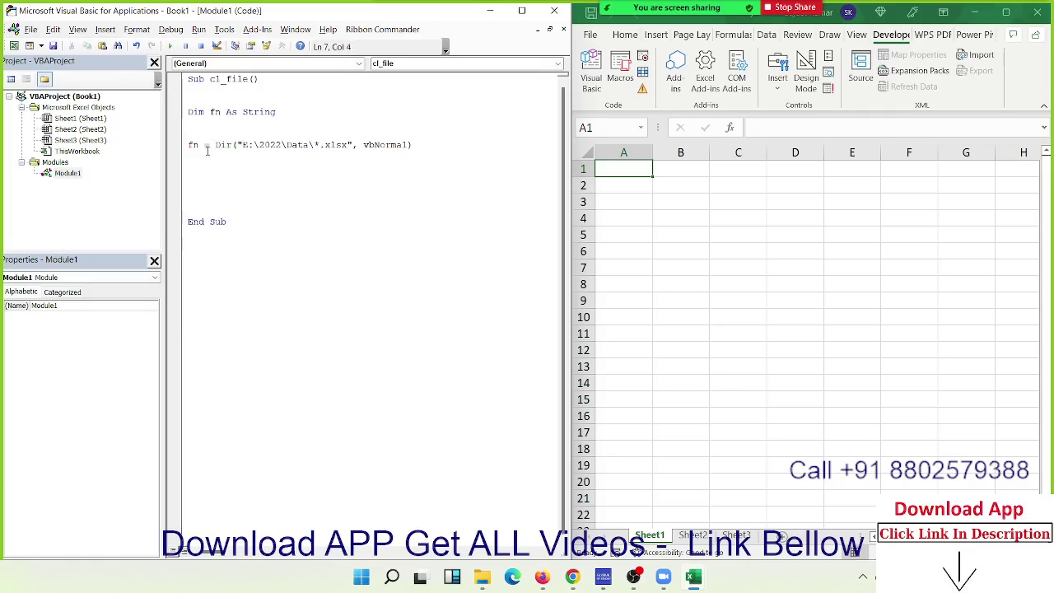
double_click(256, 113)
double_click(194, 144)
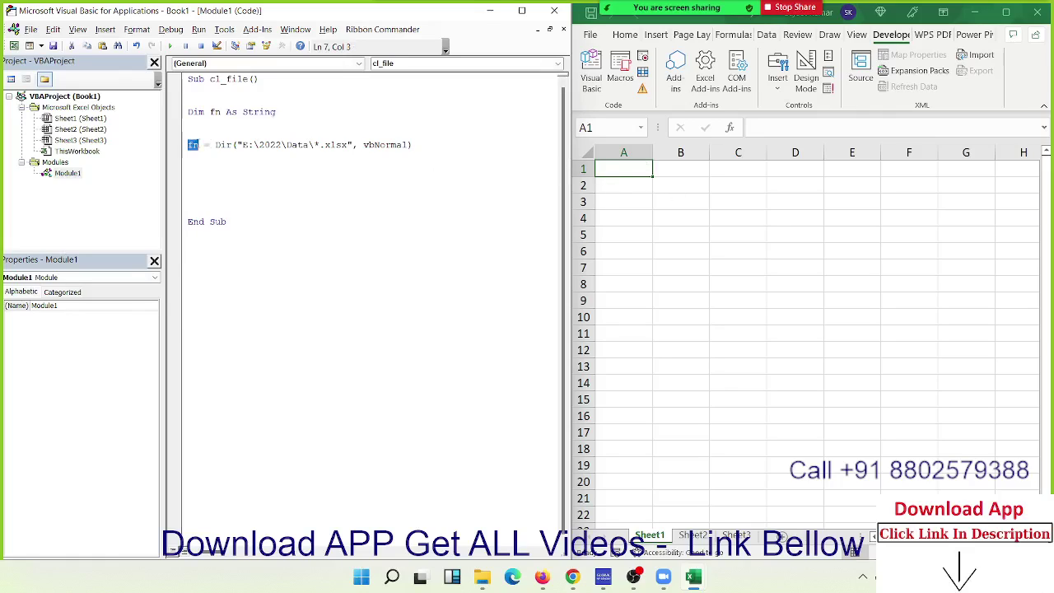
Step: Add a Do While fn <> "" line below the Dir line
click(231, 154)
key(Return)
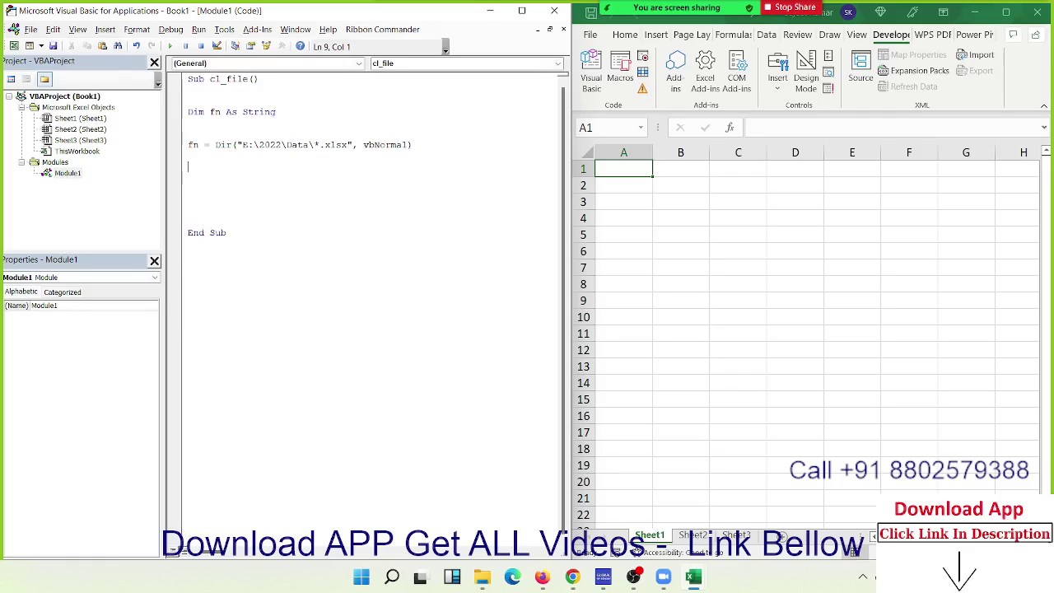
text(do w)
text(hile fn)
text("")
key(Return)
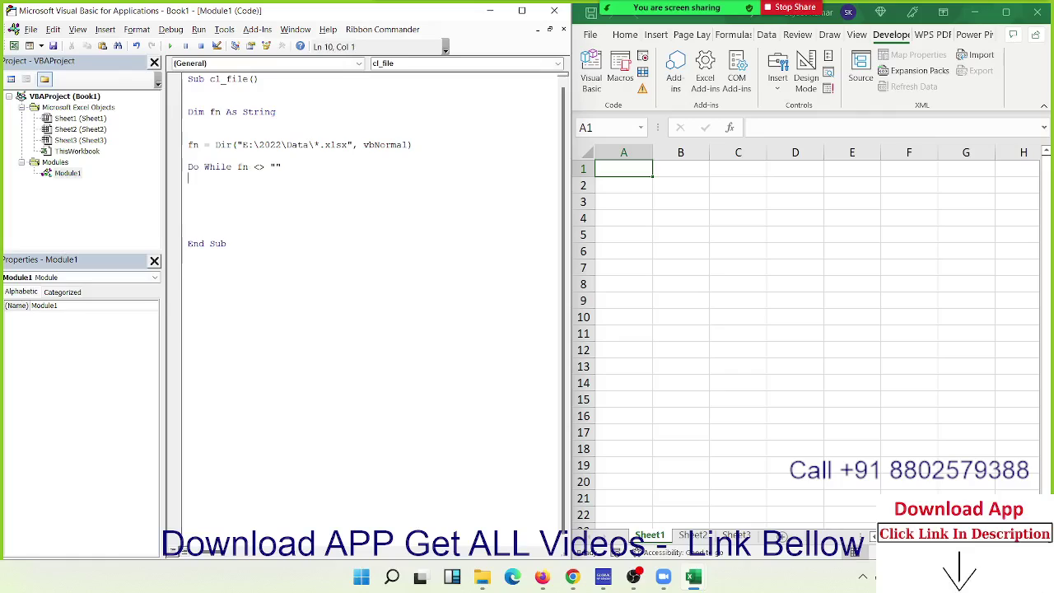
key(Return)
Step: Write Range("A65000").End(xlUp).Offset(1, 0).Value = fn inside the loop
text(range)
text(()
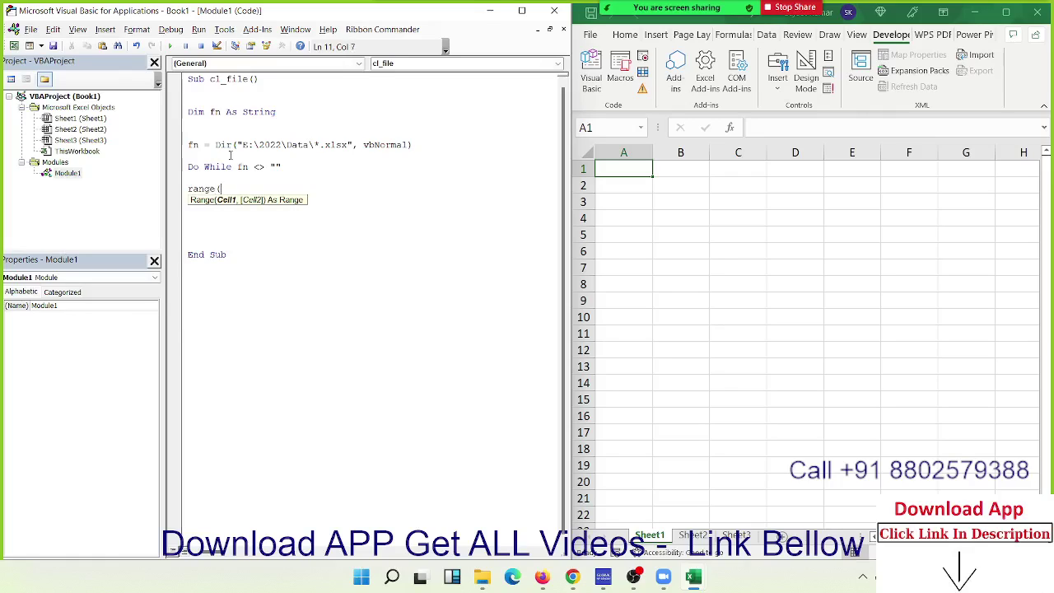
text(")
text(")
key(BackSpace)
text(65000")
text().End)
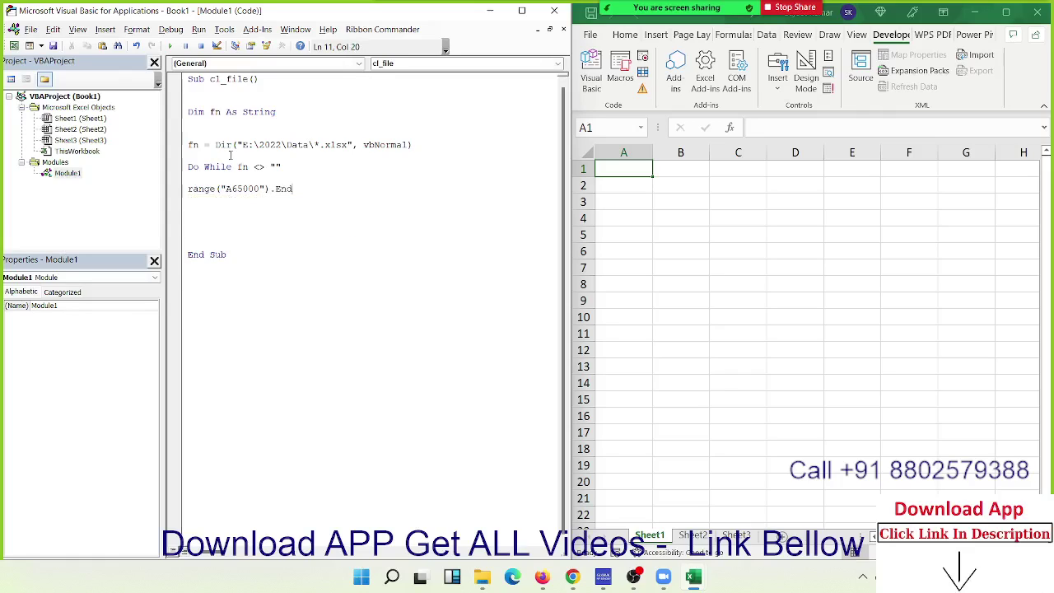
text((xlu)
key(Tab)
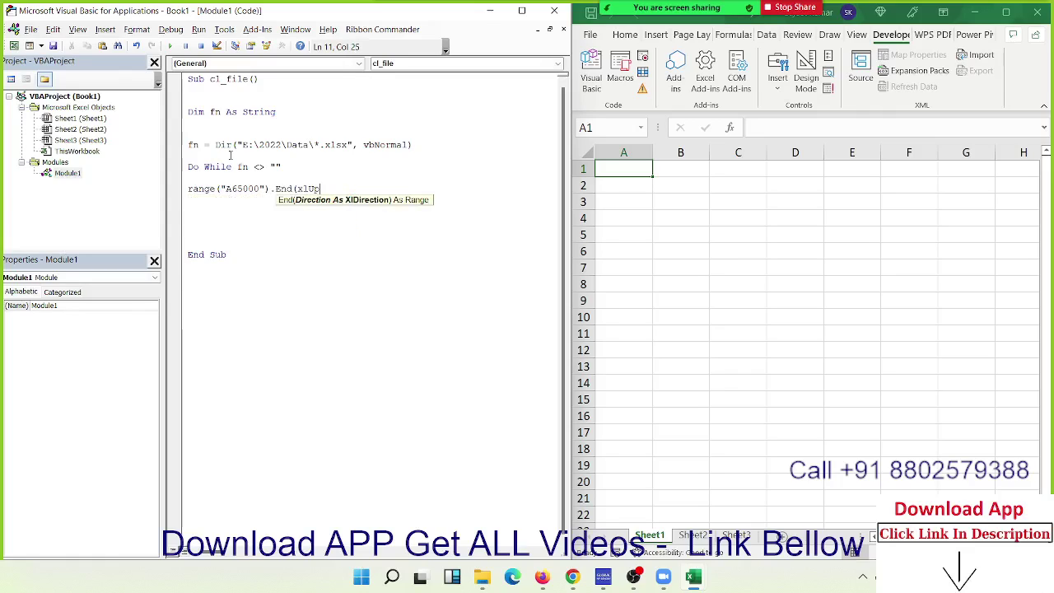
text().)
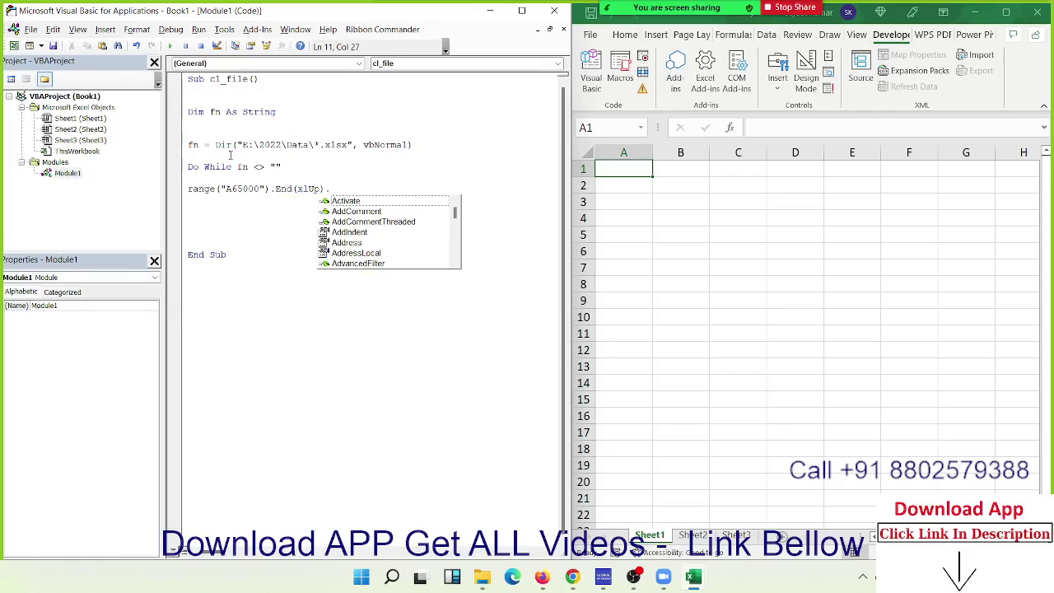
text(of)
key(Tab)
text(()
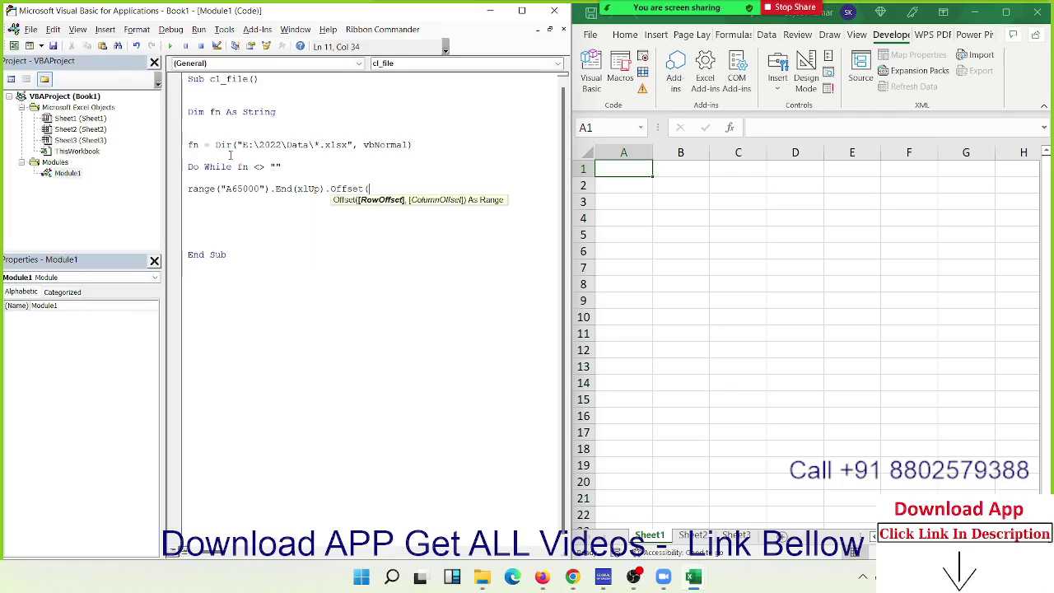
text(1,0))
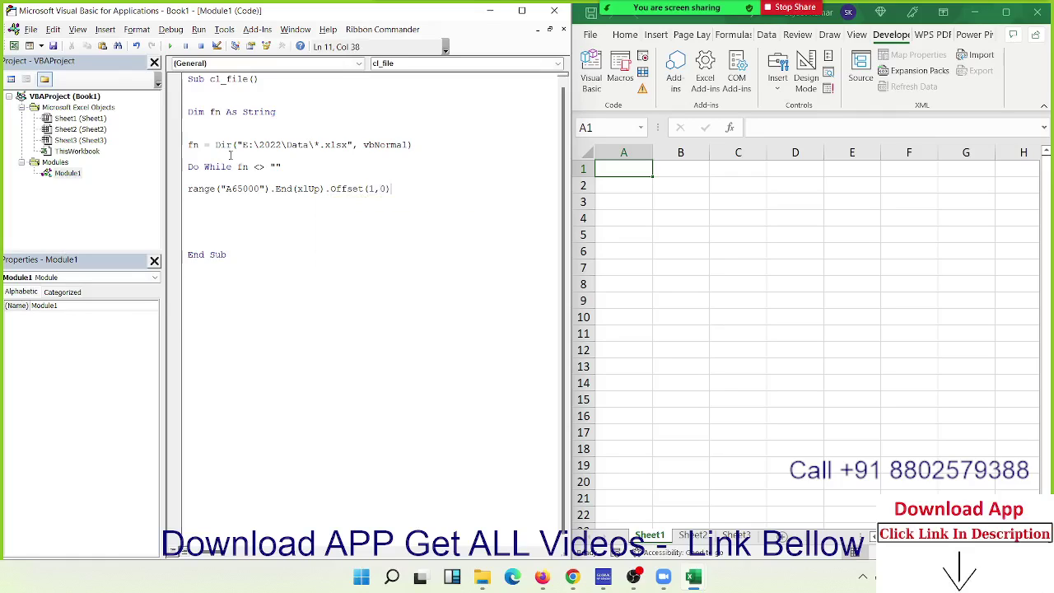
text(.)
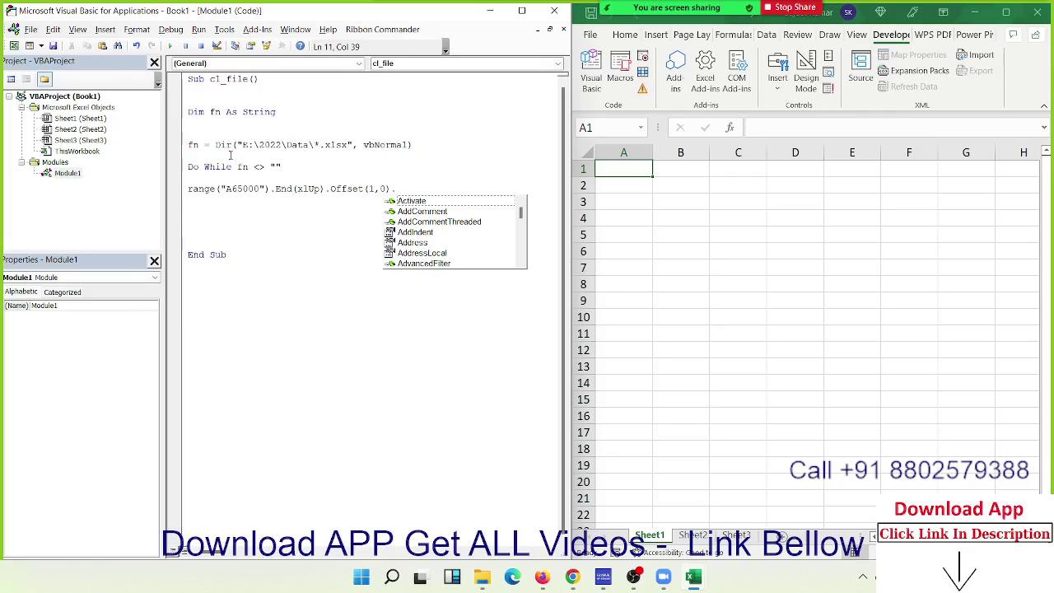
text(va)
key(Tab)
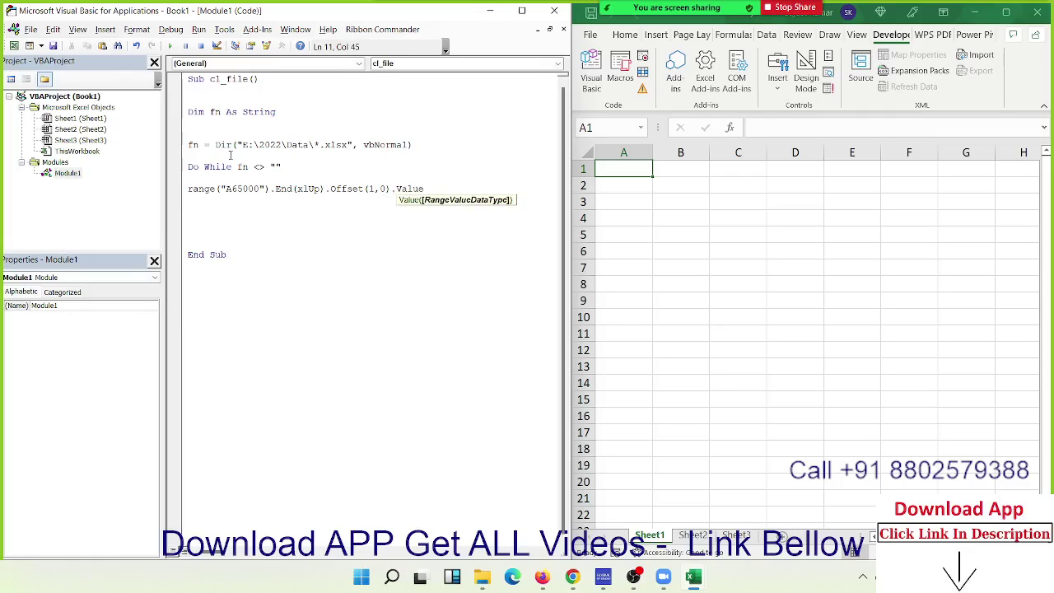
text(= fn)
key(Return)
key(Return)
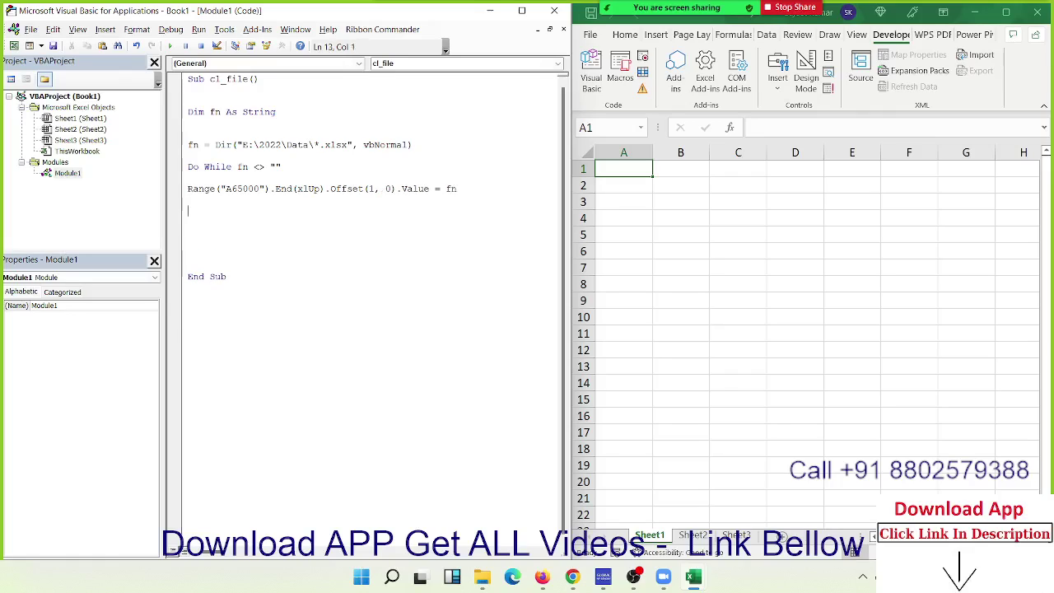
Step: Add fn = Dir() and close the loop with Loop
text(fn=d)
text(ir())
key(Down)
key(Return)
text(loo)
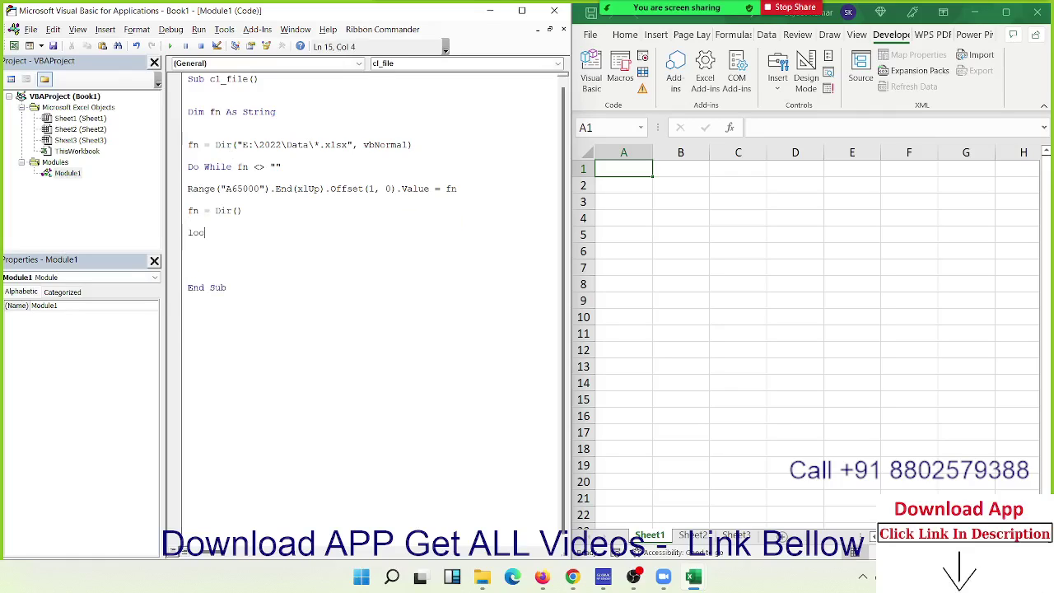
text(p)
key(Return)
Step: Start Step Into on cl_file and step through the first loop pass, listing 1.xlsx
click(231, 167)
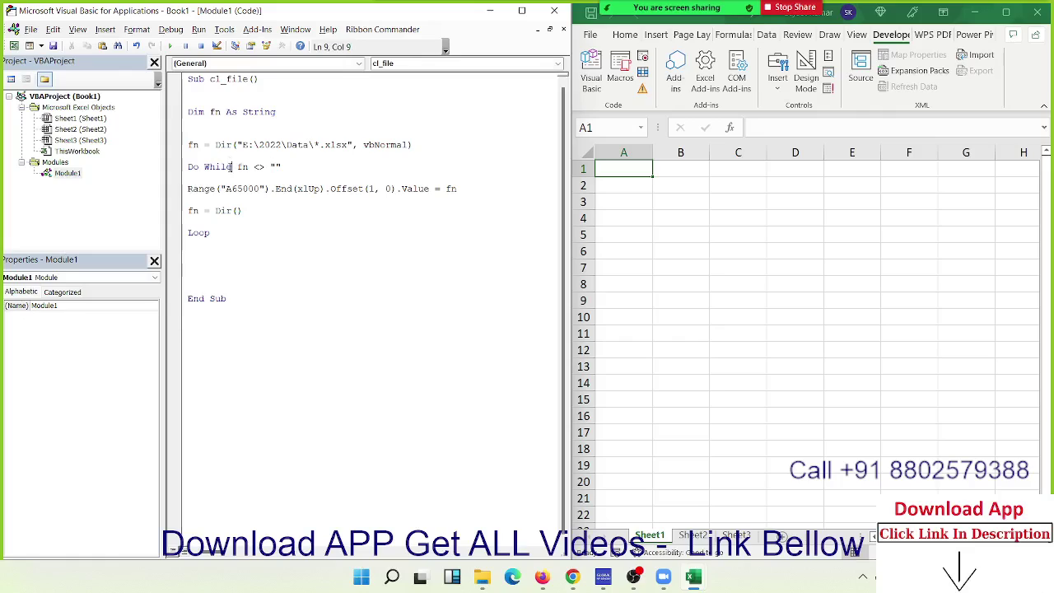
click(198, 30)
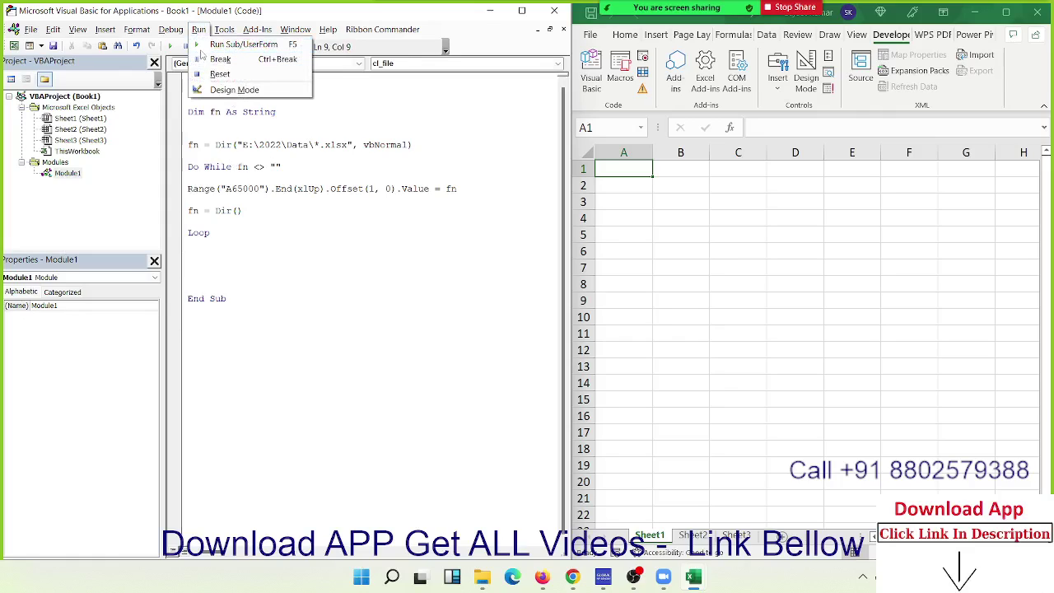
mouse_move(170, 29)
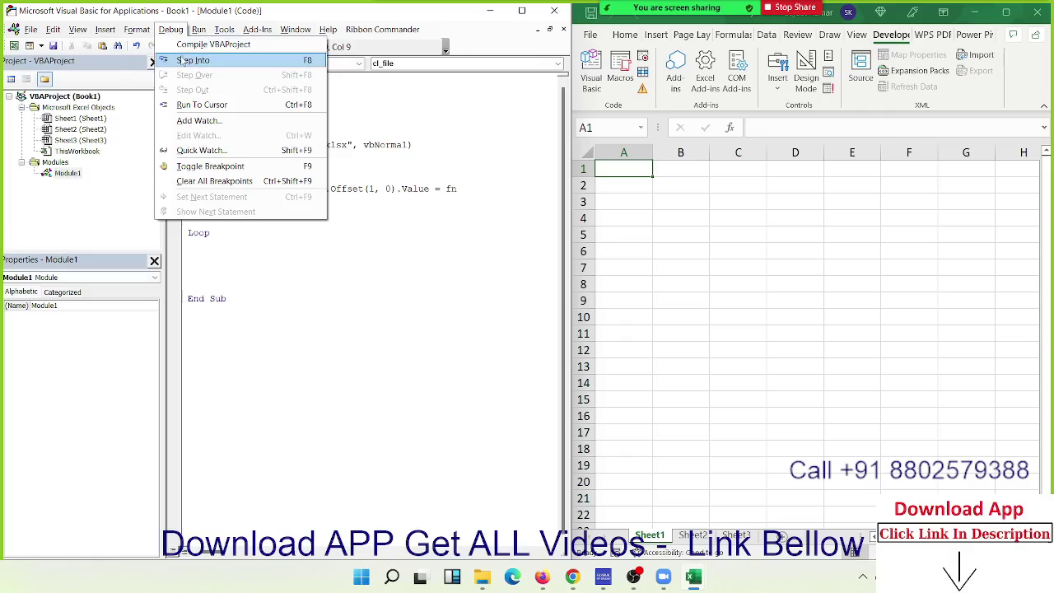
click(183, 61)
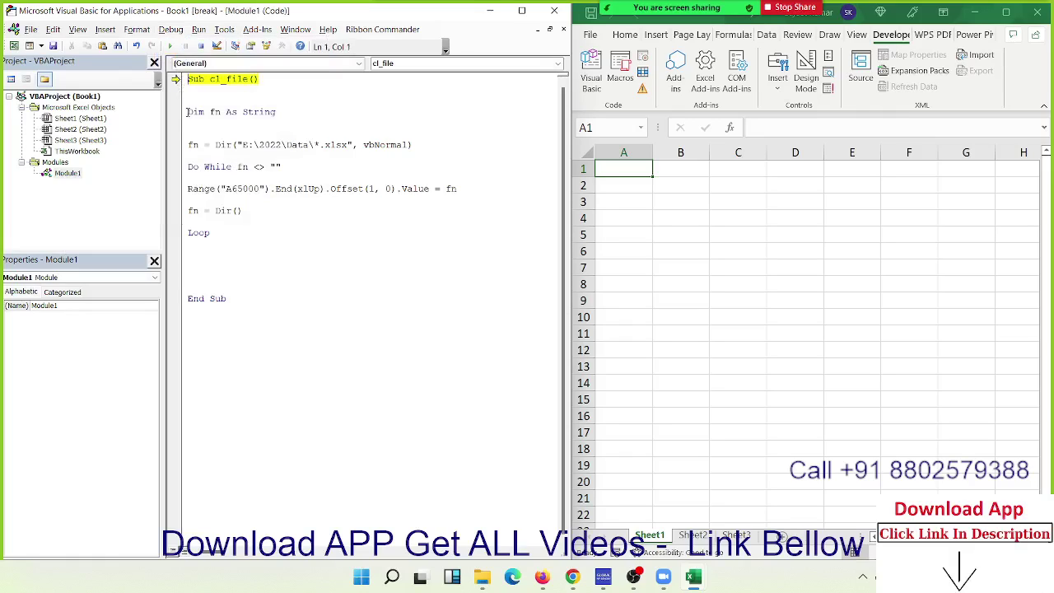
key(F8)
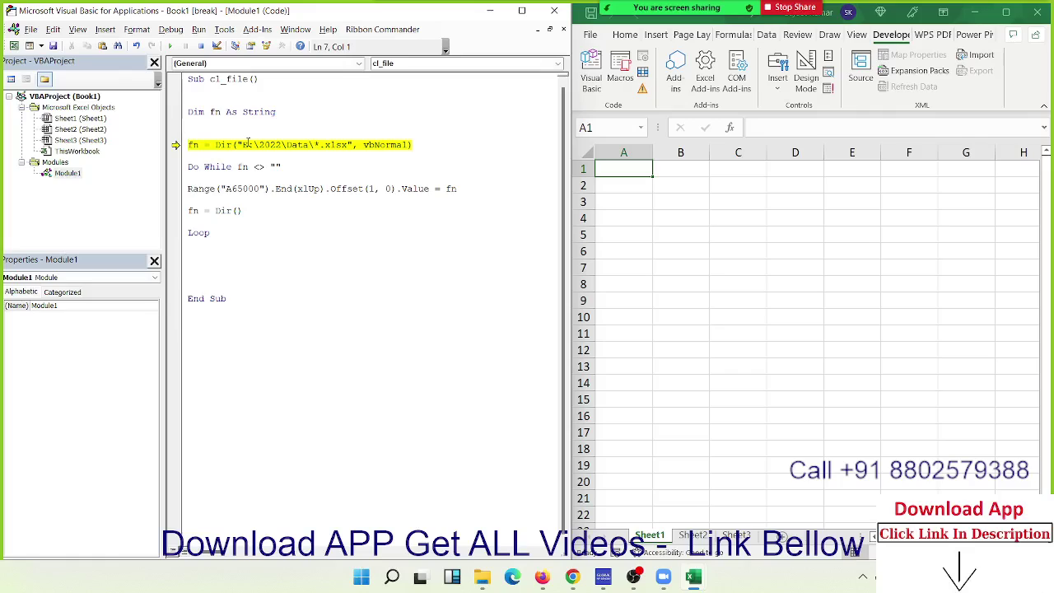
key(F8)
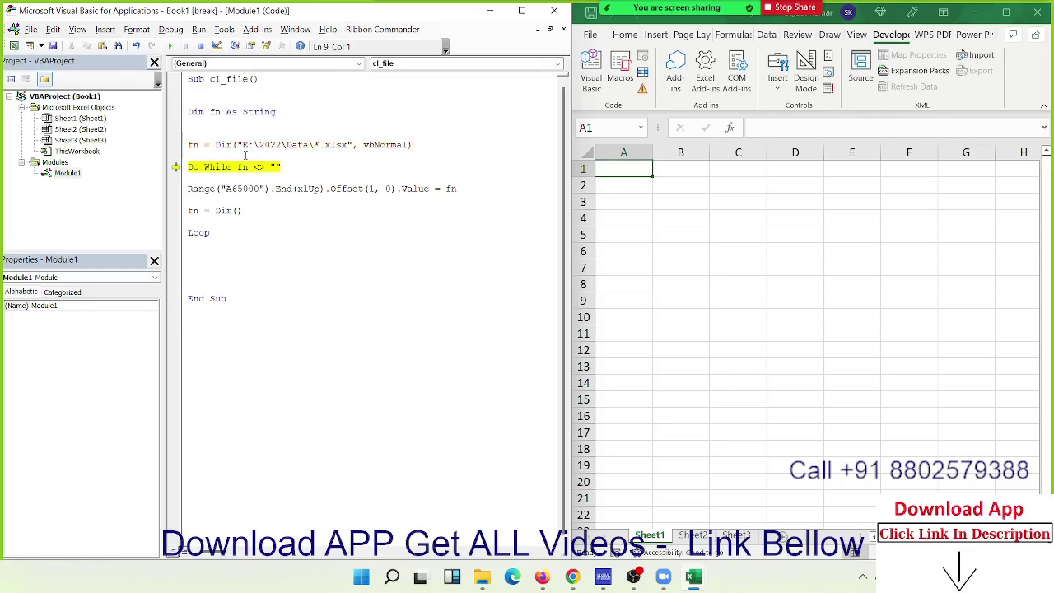
mouse_move(243, 167)
key(F8)
key(F8)
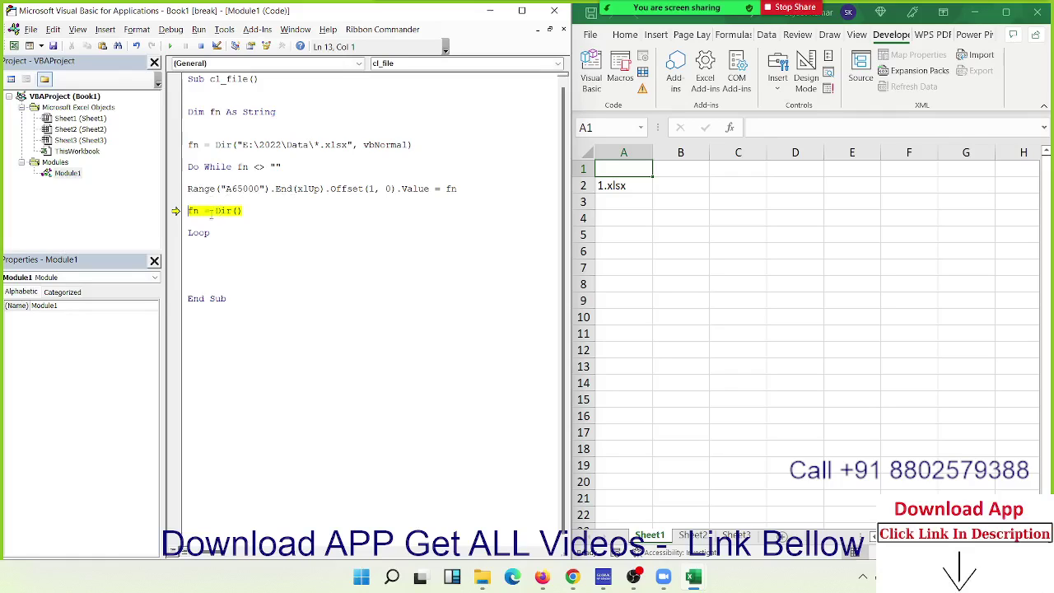
mouse_move(189, 211)
key(F8)
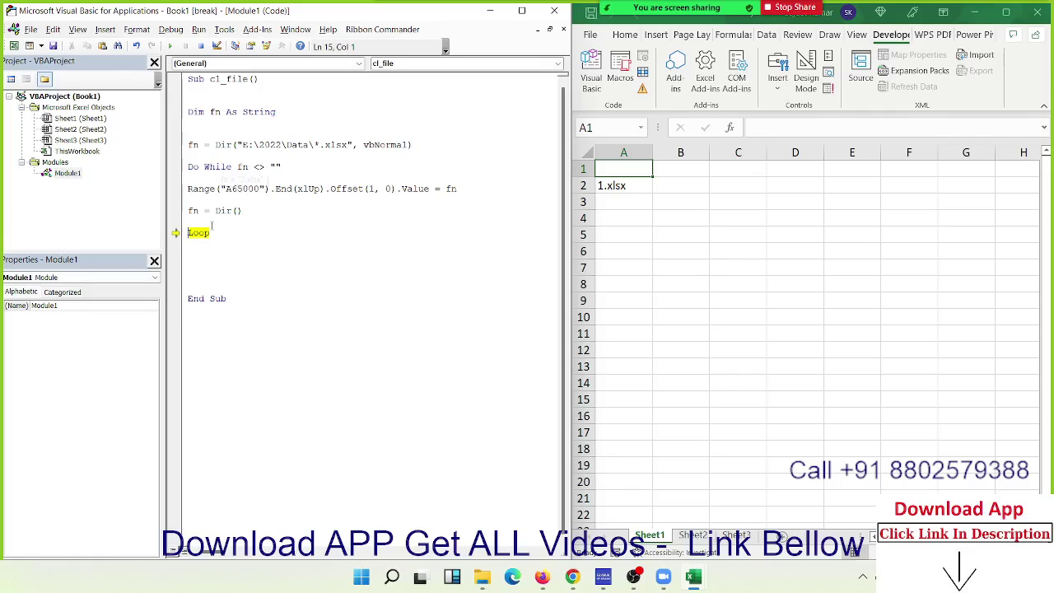
Step: Keep stepping with F8 until 2.xlsx through 5.xlsx appear in column A
key(F8)
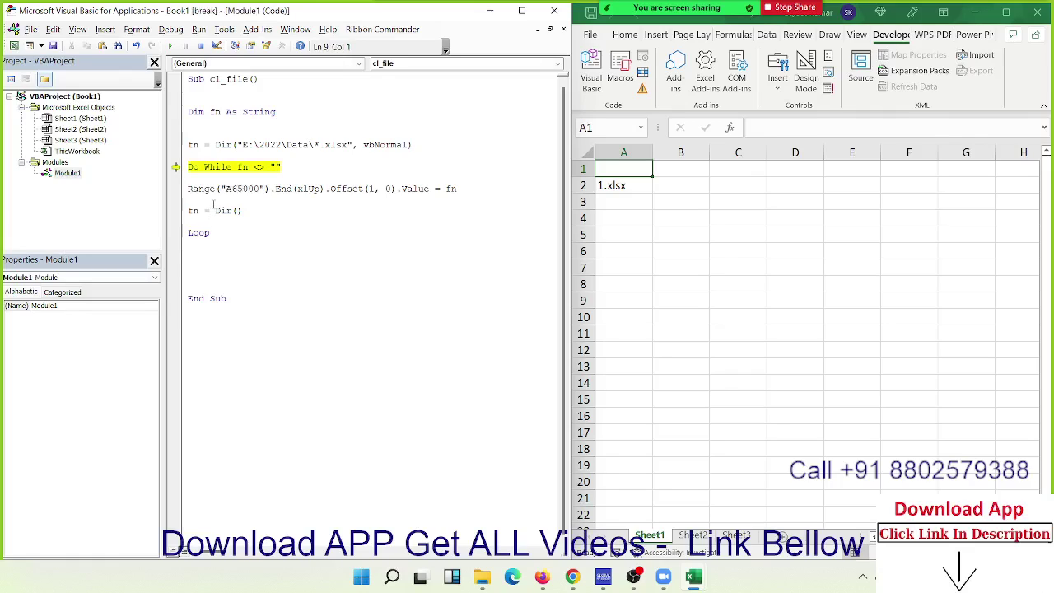
key(F8)
key(F8)
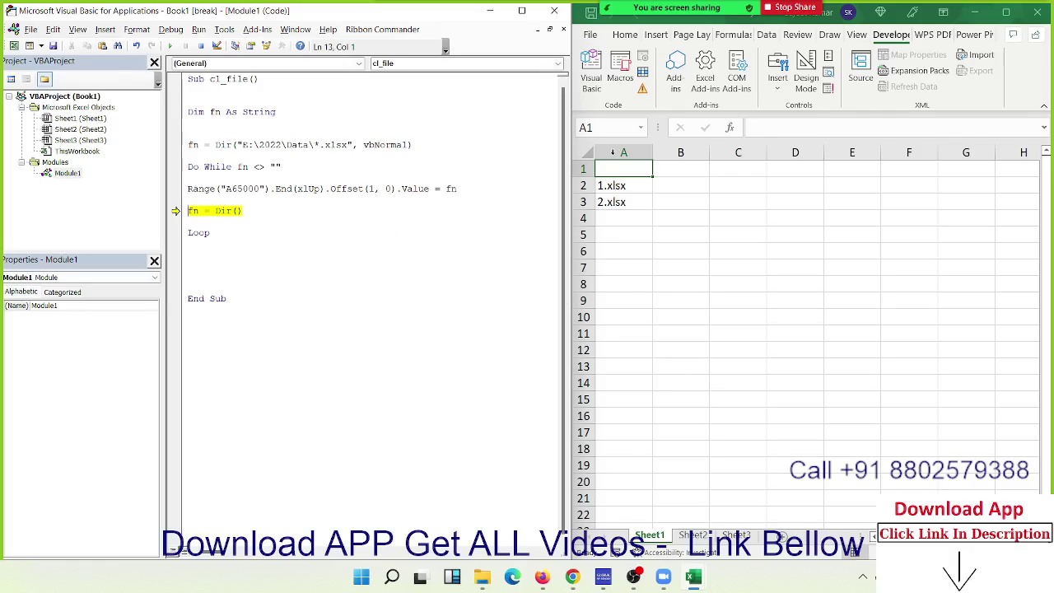
key(F8)
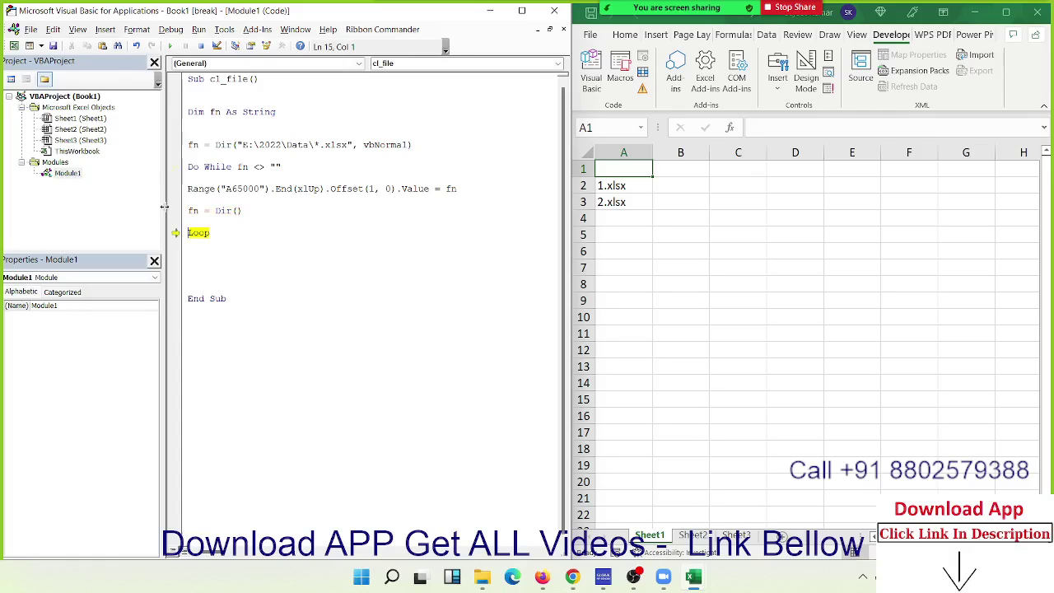
key(F8)
key(F8)
key(F8)
key(F8)
key(F8)
key(F8)
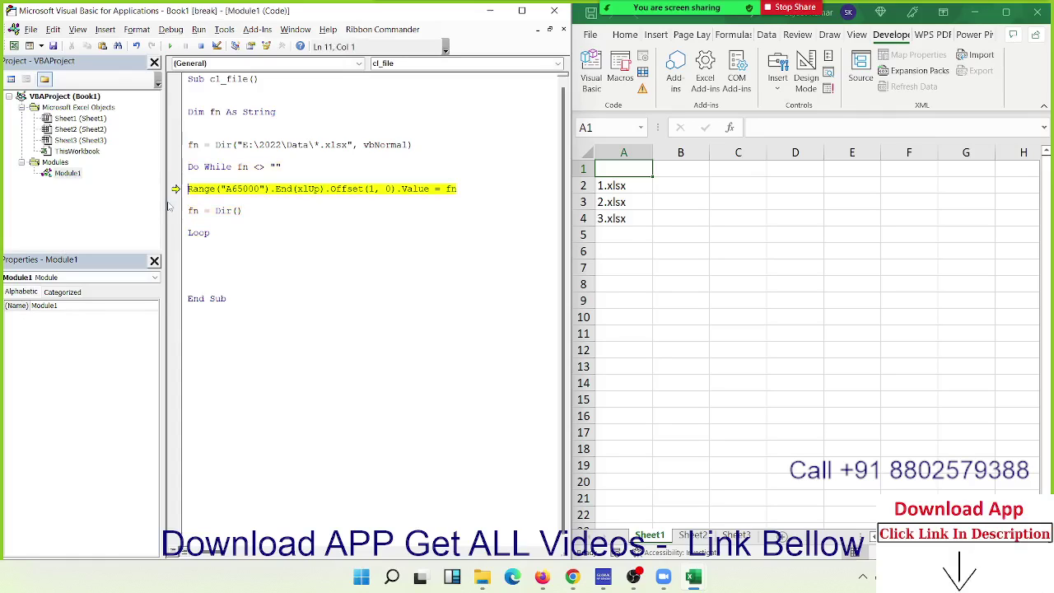
key(F8)
key(F8)
key(F8)
key(F8)
key(F8)
key(F8)
key(F8)
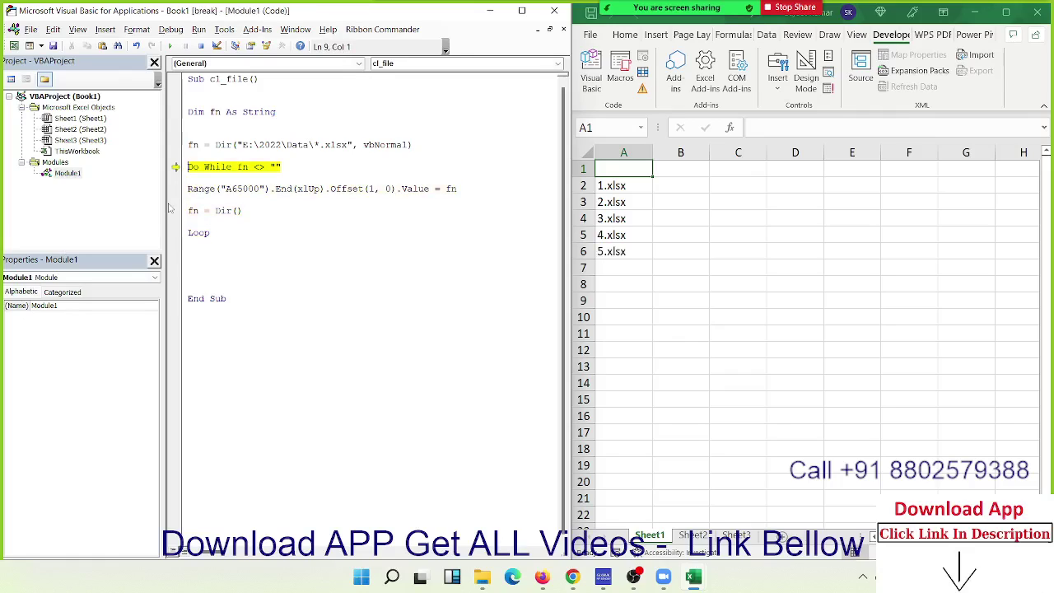
key(F8)
key(F8)
key(F8)
key(F8)
key(F8)
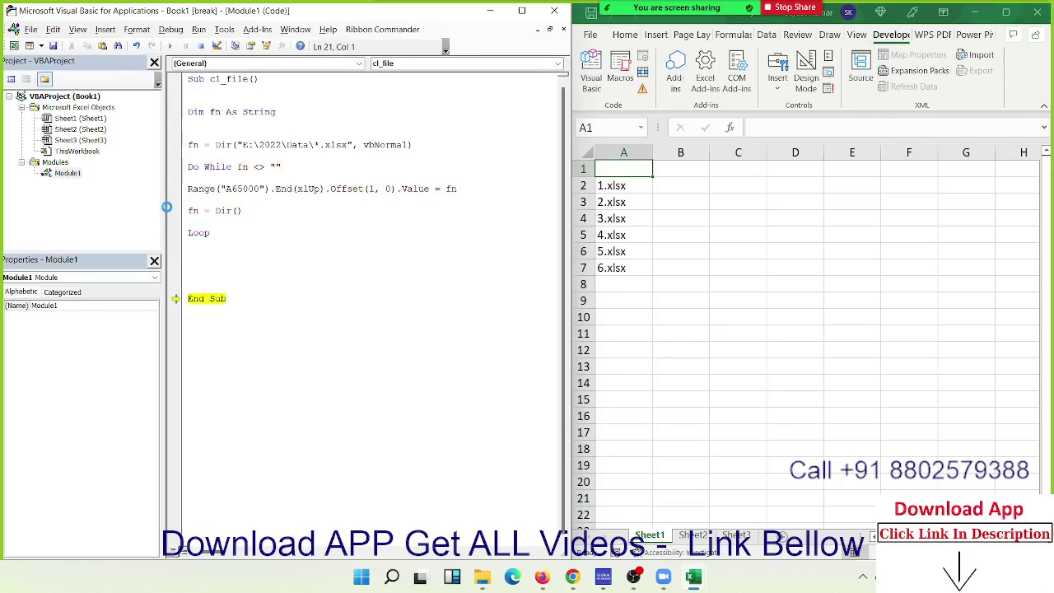
Step: Reset the paused macro and delete the file names in A2:A7
click(305, 233)
click(201, 47)
double_click(276, 144)
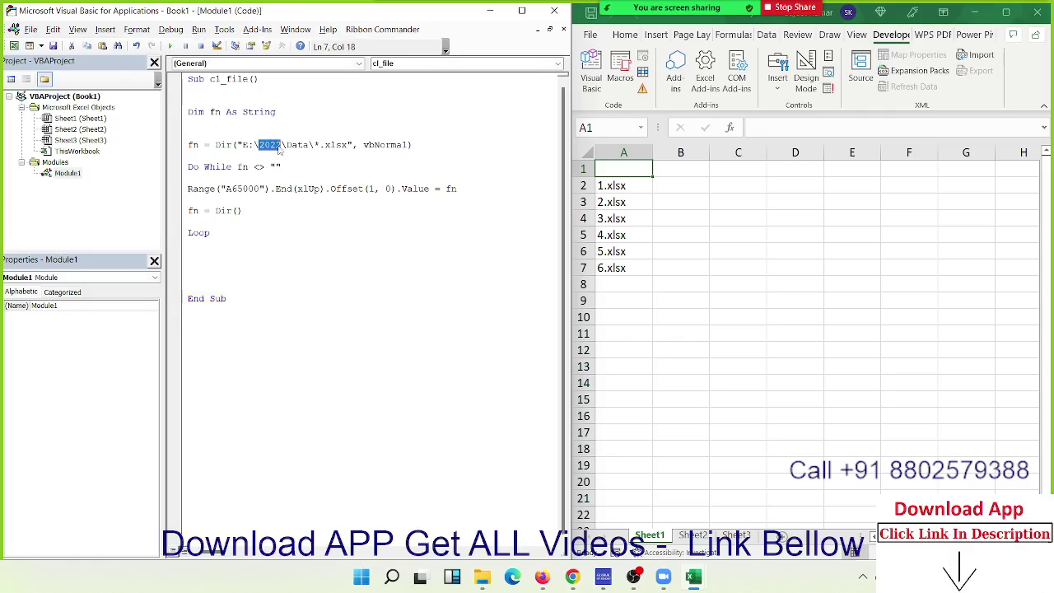
click(630, 186)
drag(627, 206, 596, 275)
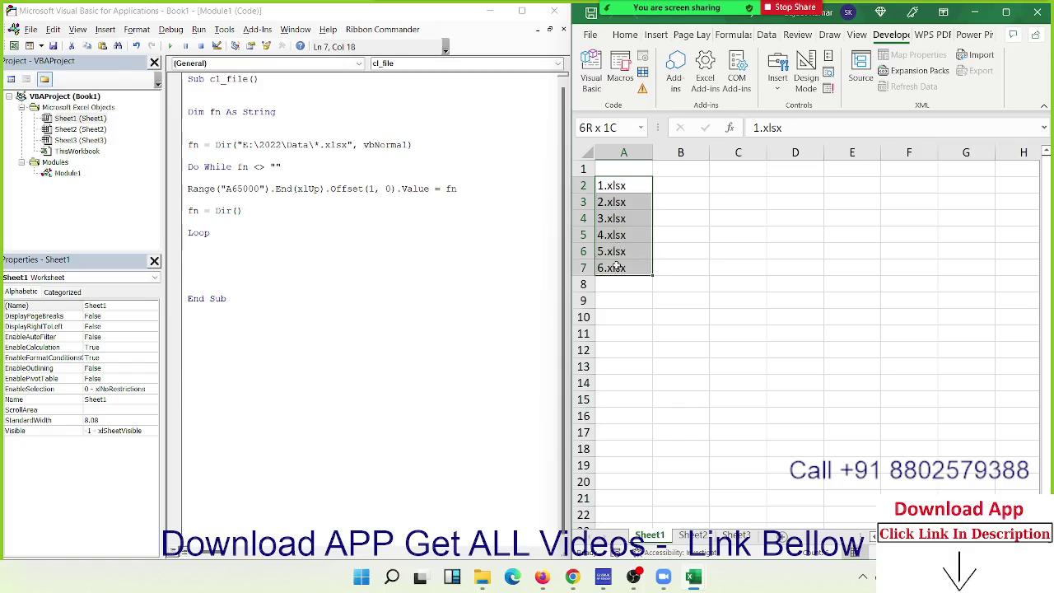
key(Delete)
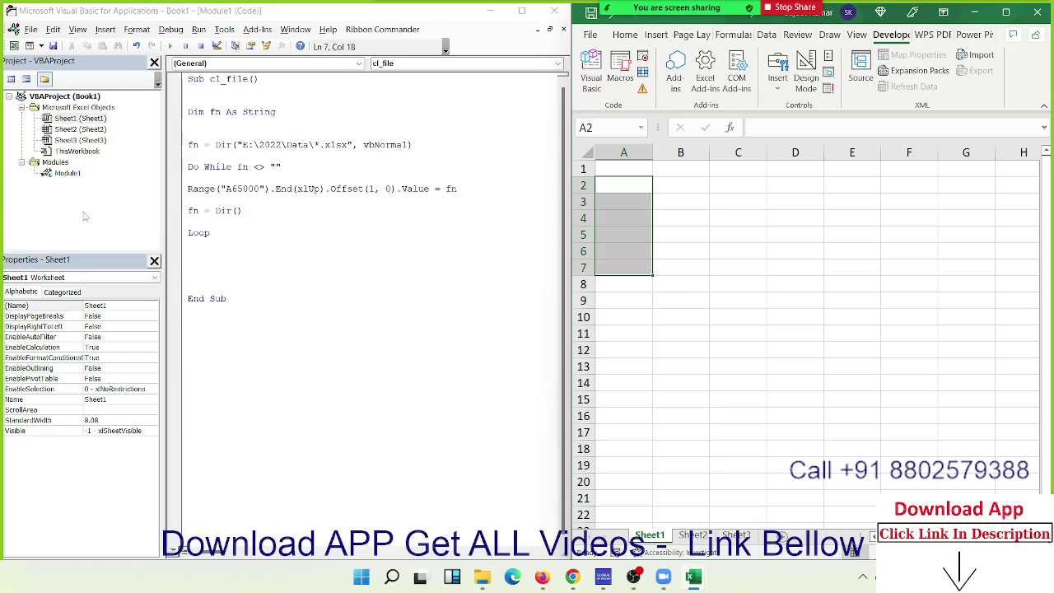
Step: Comment out the Range line and add blank lines for new code
click(187, 189)
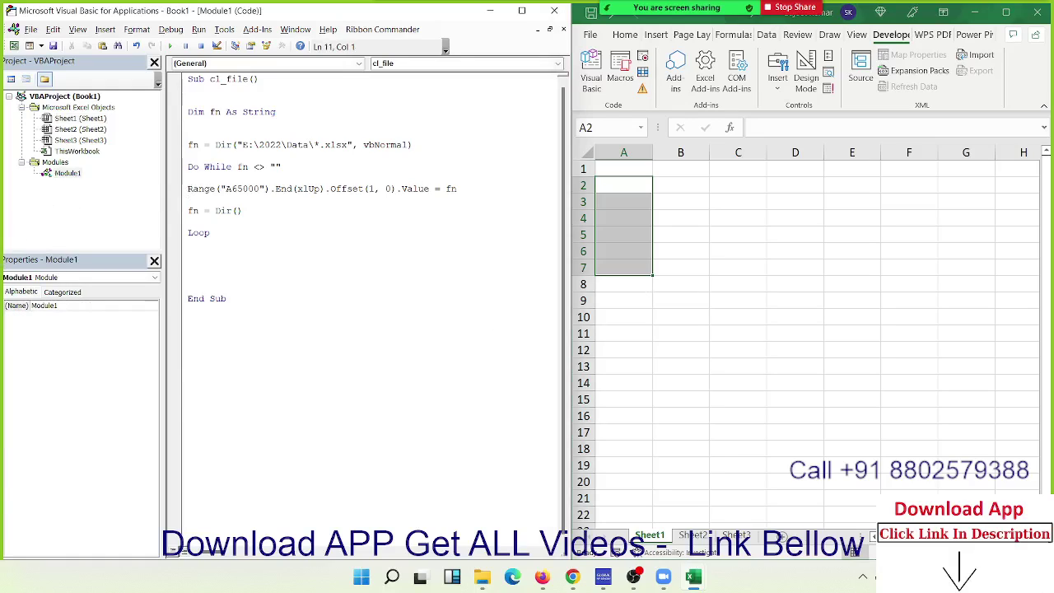
text(')
key(Down)
key(Return)
key(Return)
key(Return)
key(Return)
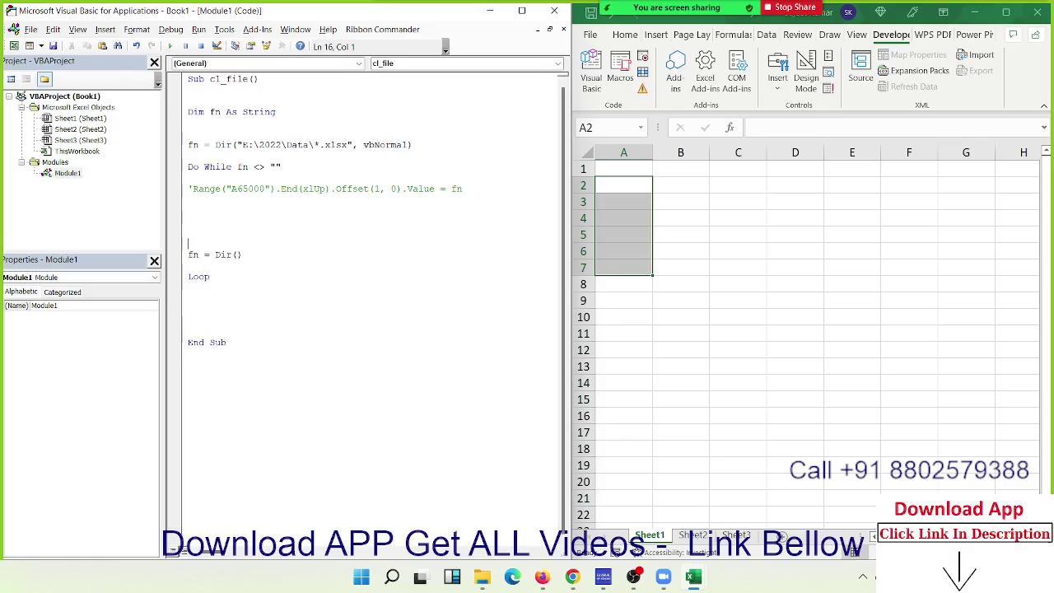
key(Return)
key(Return)
key(Return)
key(Up)
key(Up)
key(Up)
key(Up)
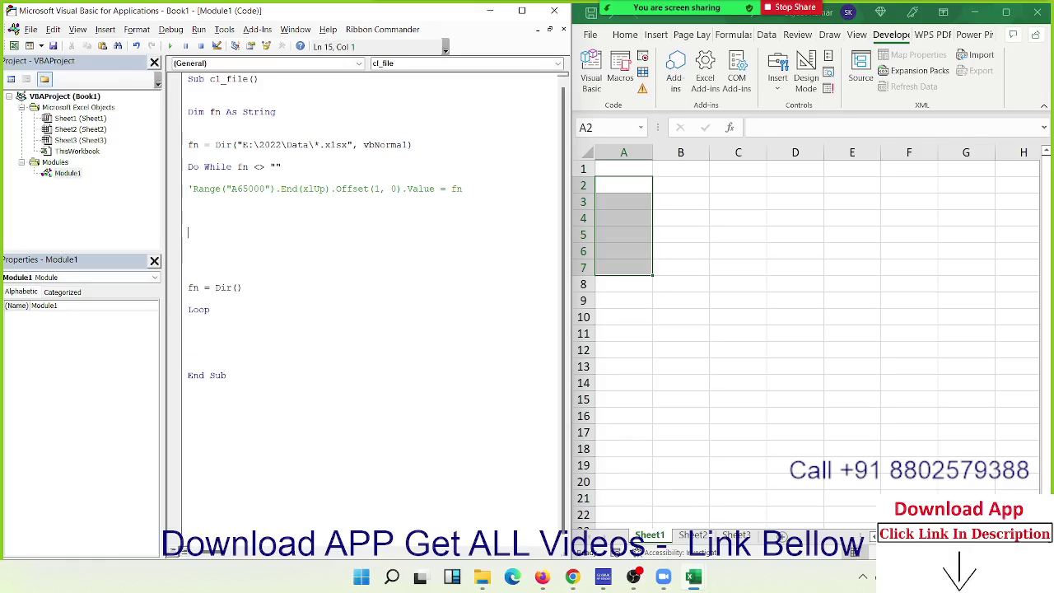
key(Up)
key(Up)
Step: Add Workbooks.Open "E:\2022\Data\" & fn, reusing the path from the Dir line
text(wor)
text(kbooks)
text(.op)
key(Tab)
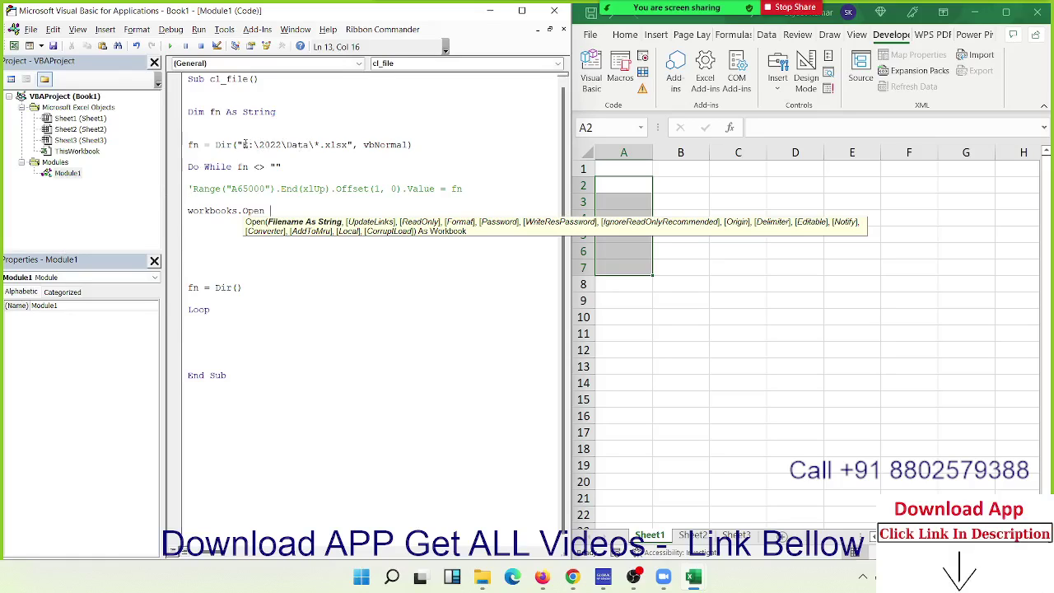
drag(237, 144, 316, 150)
key(ctrl+c)
click(280, 210)
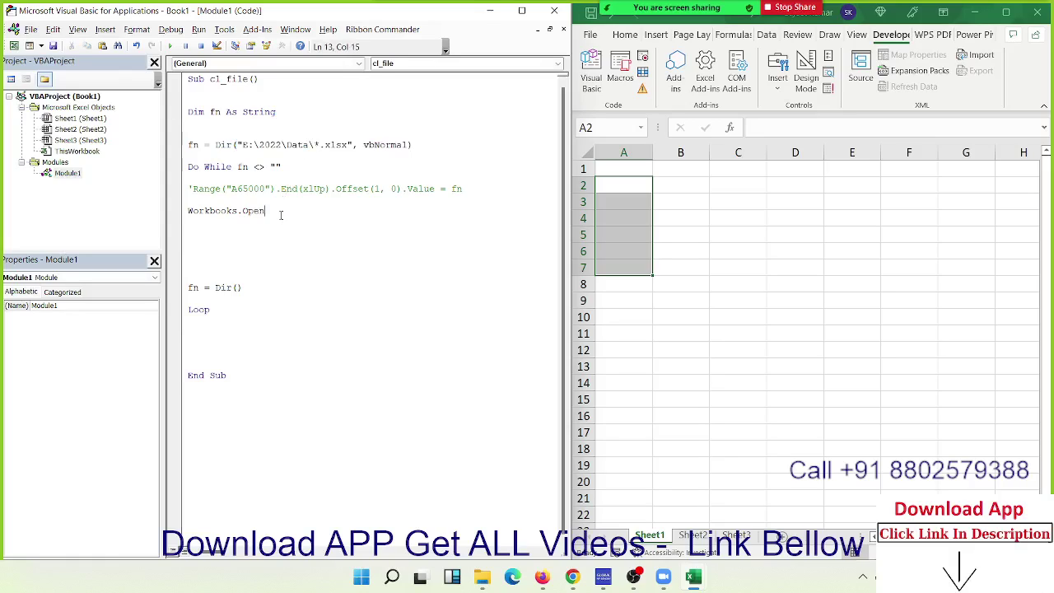
text(")
key(ctrl+v)
text(")
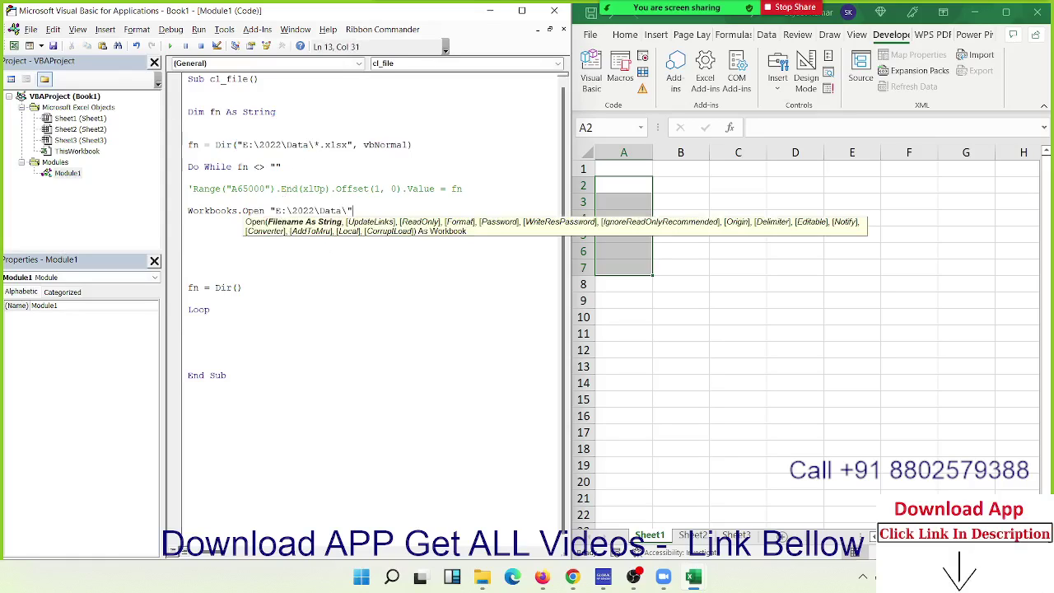
text( & )
text(fn)
Step: Begin a For i = 1 to Sheets.Count loop below Workbooks.Open
click(204, 222)
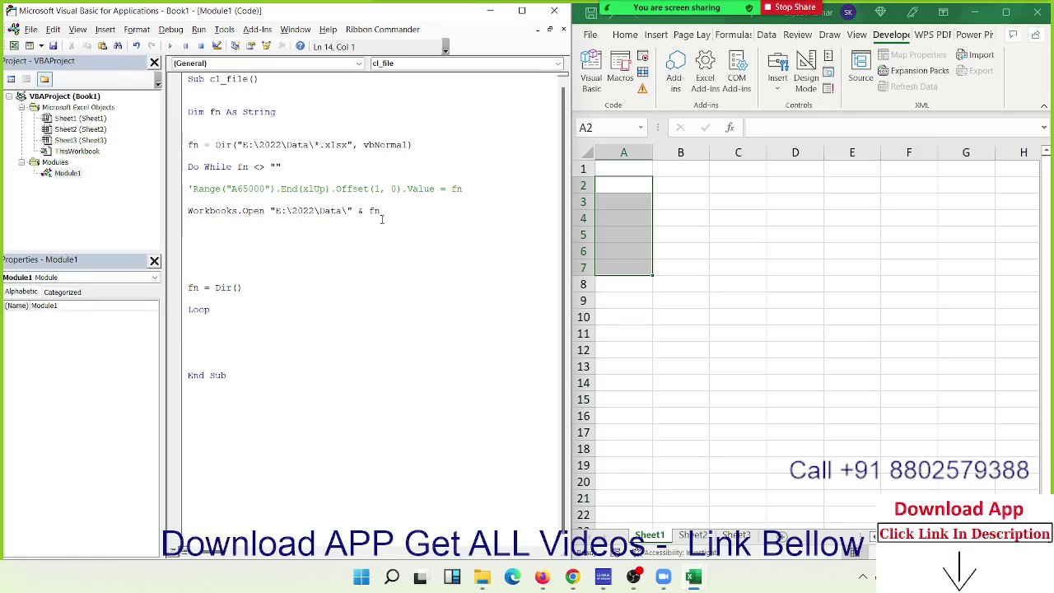
key(Return)
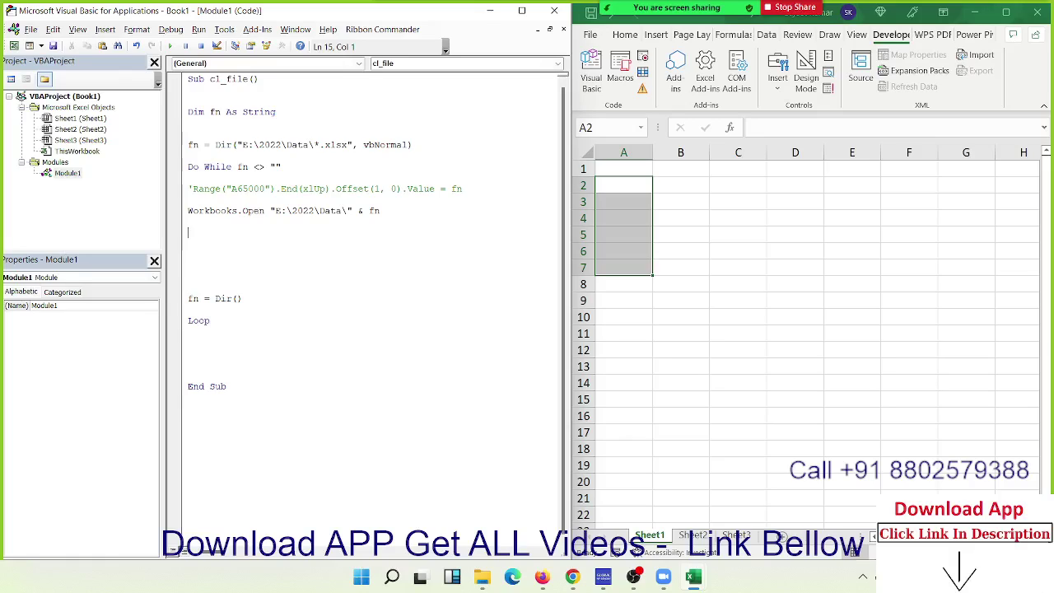
text(fo)
text(r i )
text(= )
text(1 to she)
text(ets.cou)
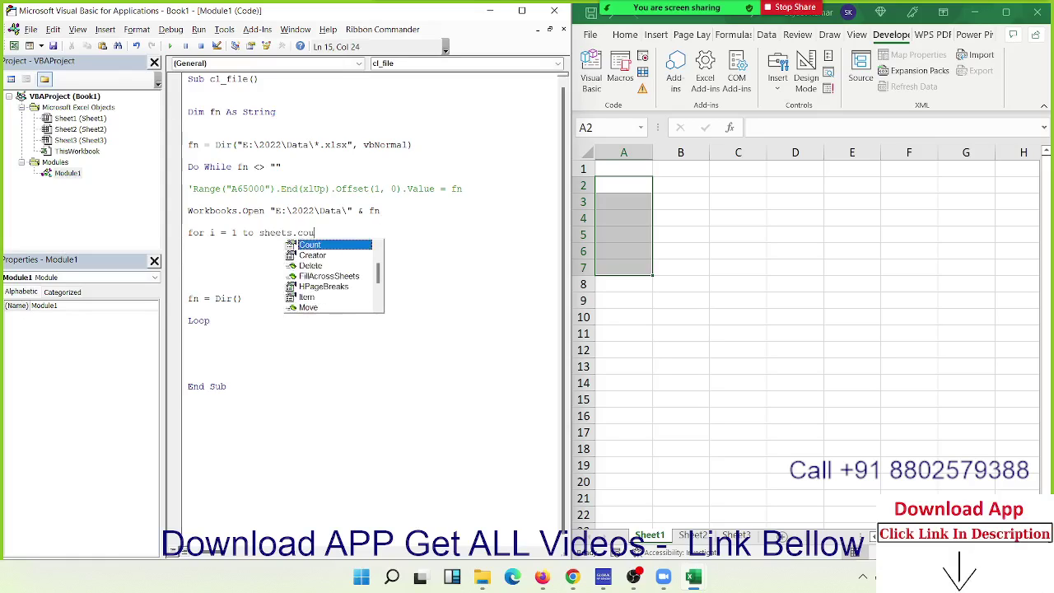
Step: Complete the For i = 1 To Sheets.Count line and close the sheet loop with Next i
key(Tab)
key(Return)
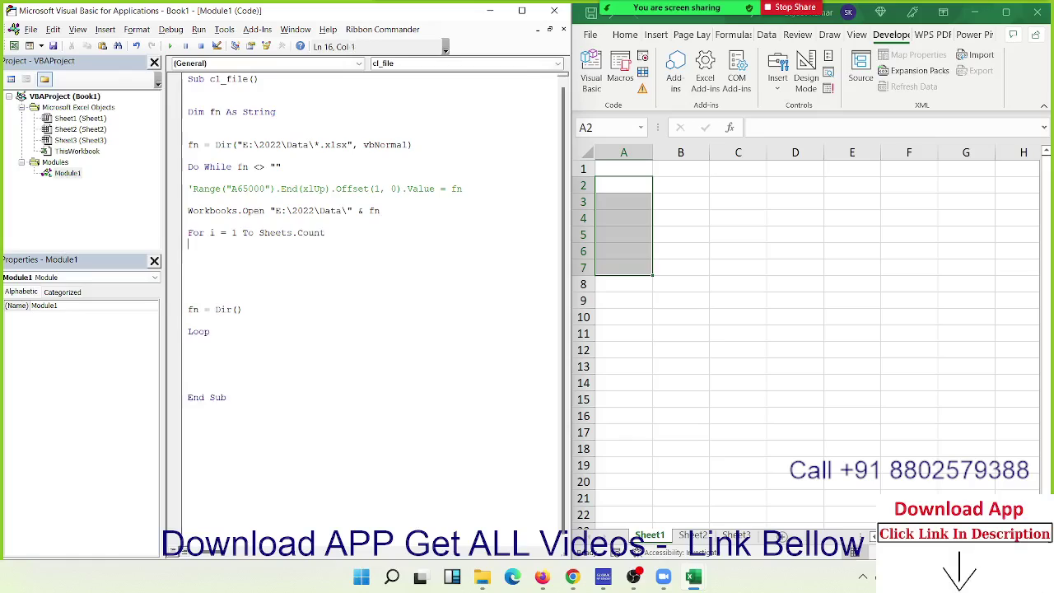
key(Return)
key(Return)
text(ne)
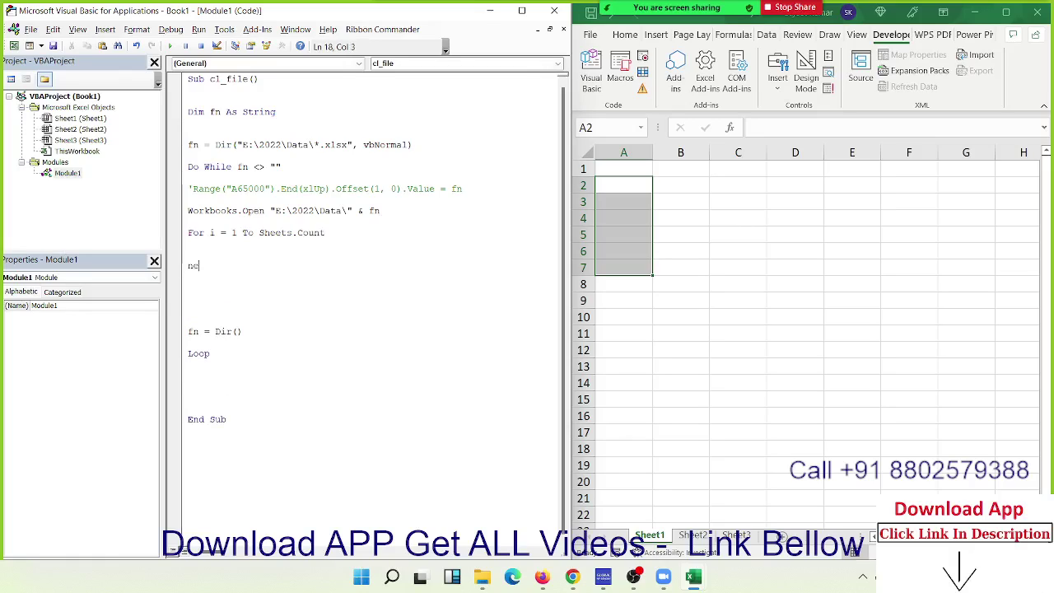
text(xt i)
key(Return)
Step: Inside the sheet loop, add Sheets(i).Select and Cells.Clear
key(Up)
text(sh)
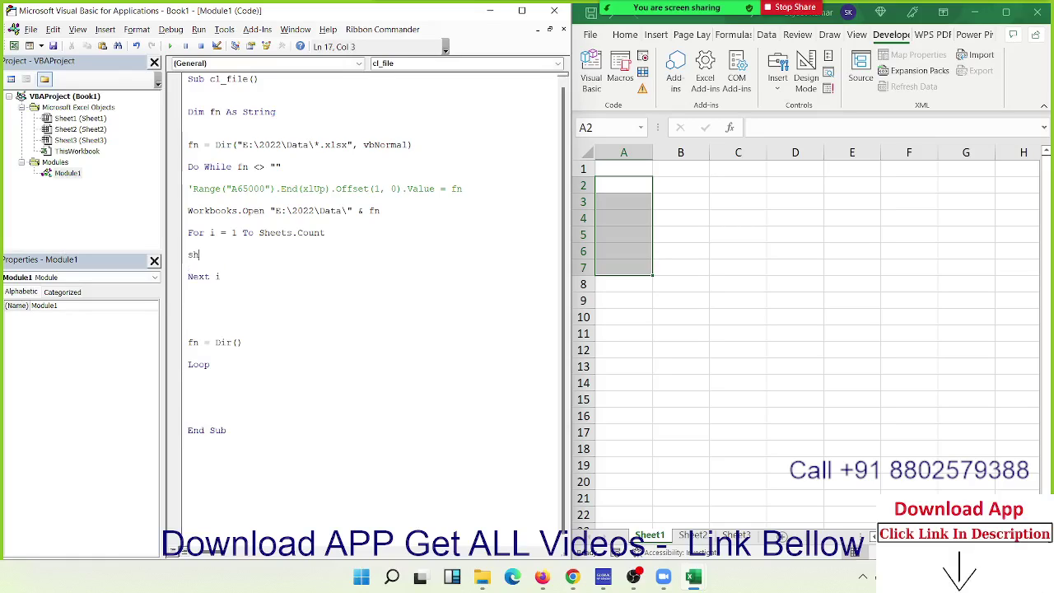
text(eets(i)
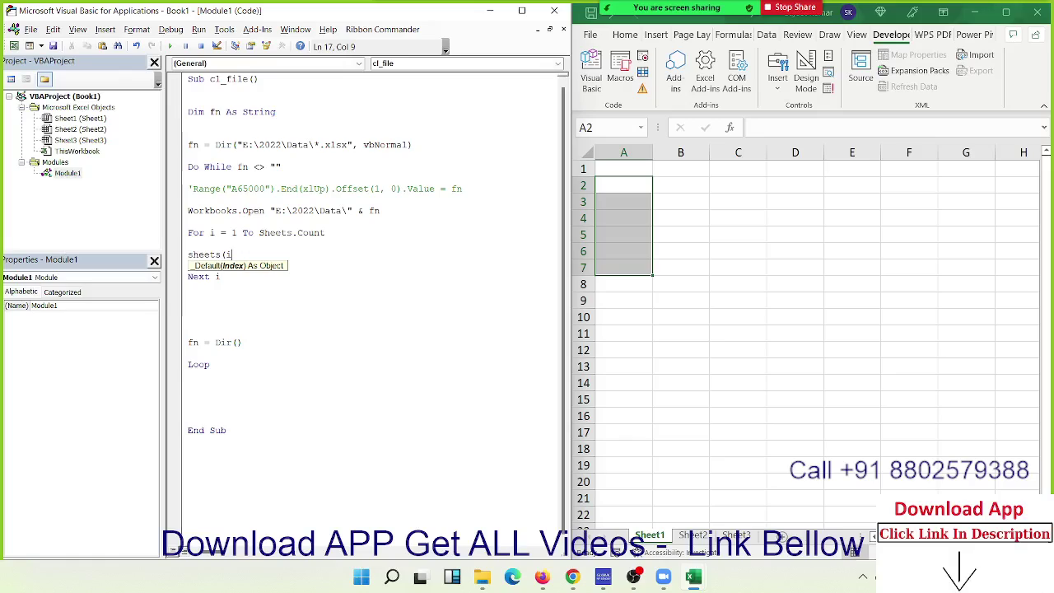
text().)
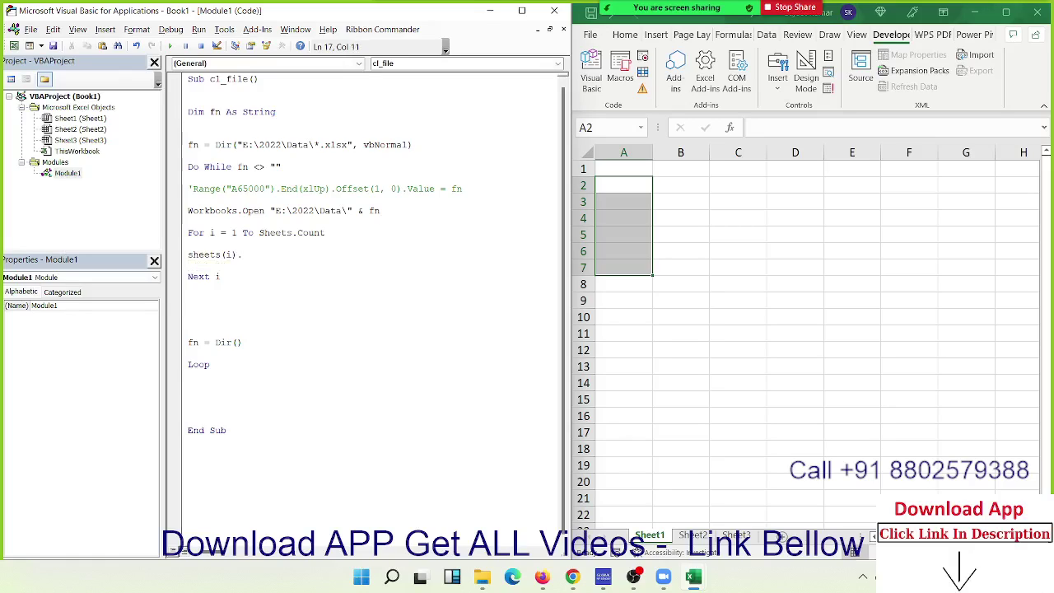
text(active)
key(BackSpace)
key(BackSpace)
key(BackSpace)
key(BackSpace)
key(BackSpace)
key(BackSpace)
key(BackSpace)
text(.sele)
text(ct)
key(Return)
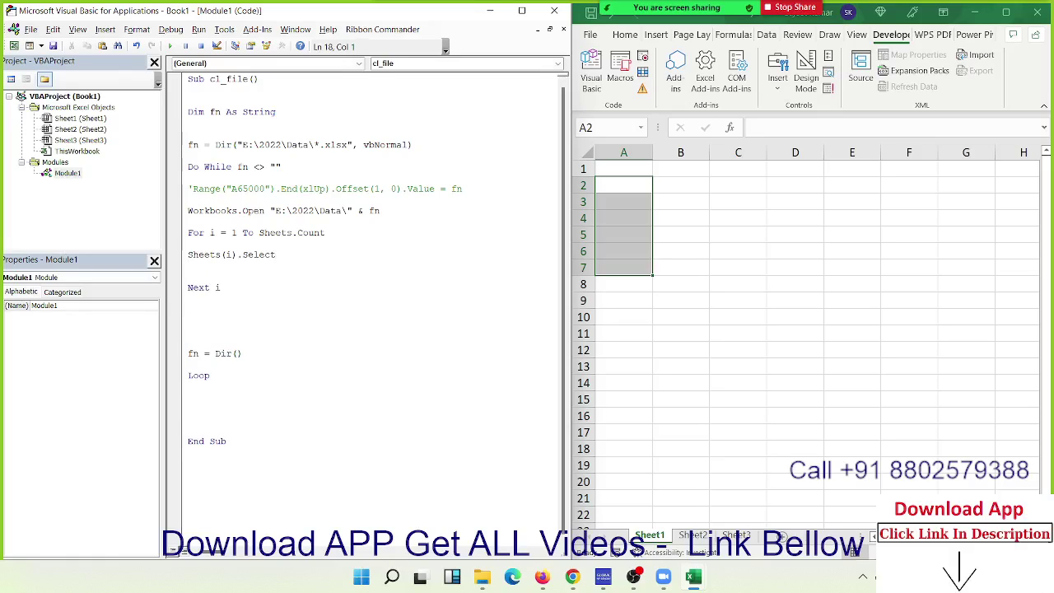
text(cells)
text(.cl)
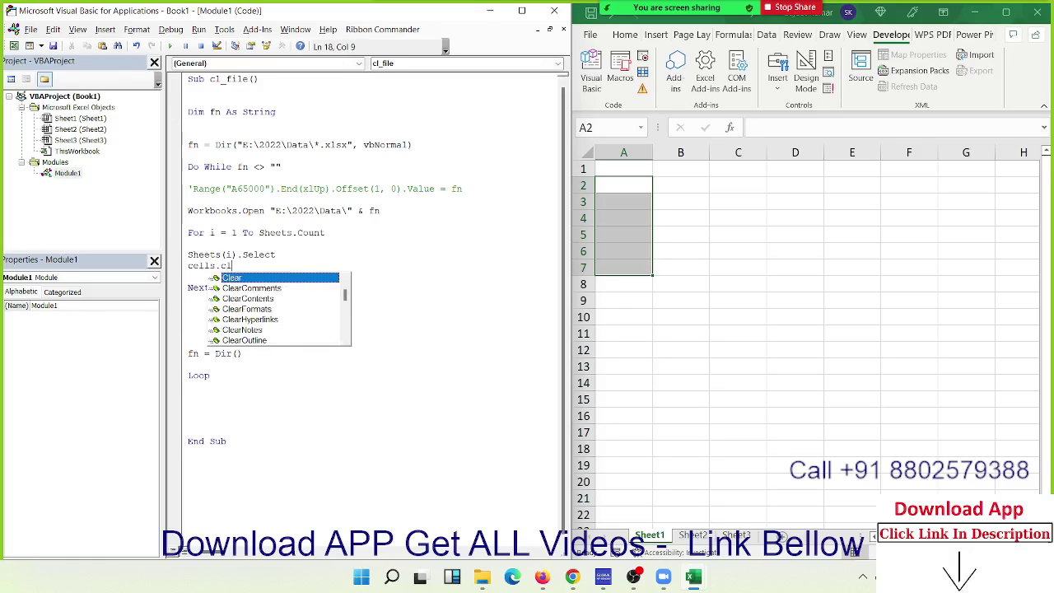
key(Tab)
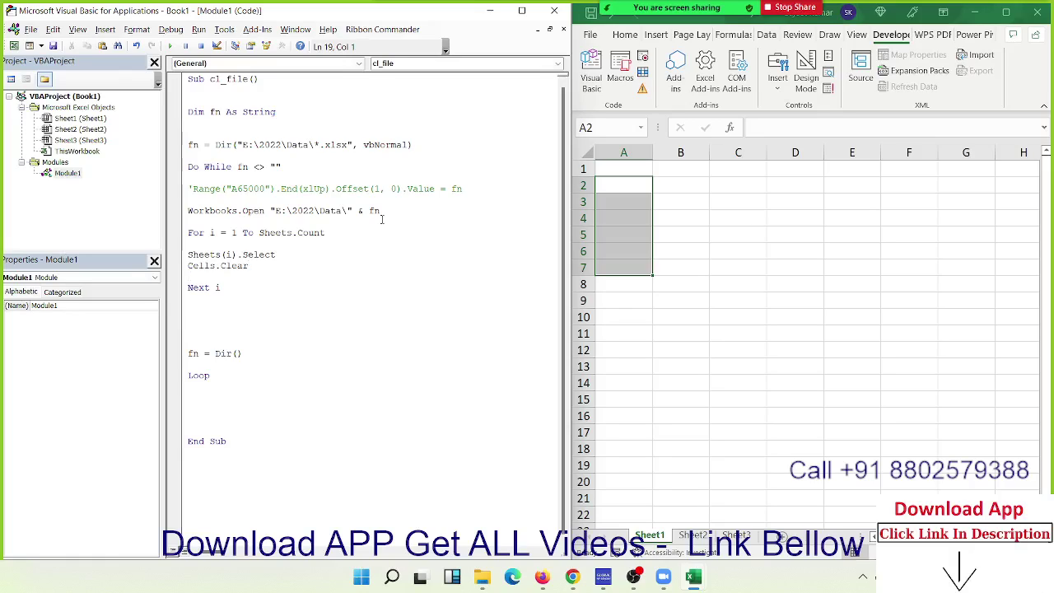
Step: Remove the blank lines in the loop and begin a Workbooks(fn).S line below Next i
key(Up)
key(Up)
key(Delete)
key(Down)
key(Down)
key(Delete)
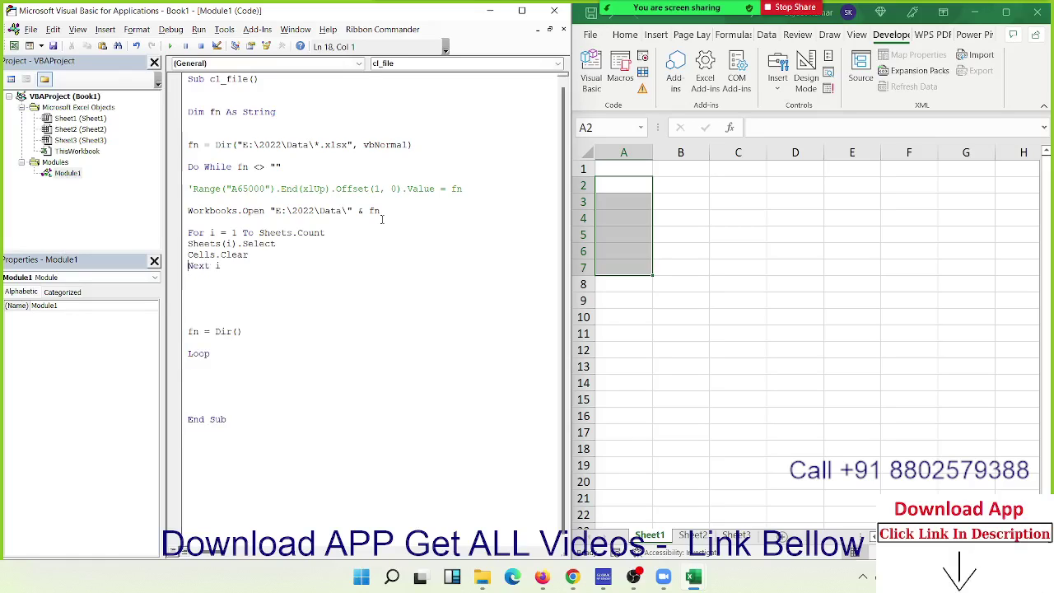
key(Down)
key(Down)
key(Up)
key(Down)
text(a)
key(BackSpace)
text(workb)
text(ook)
text(s()
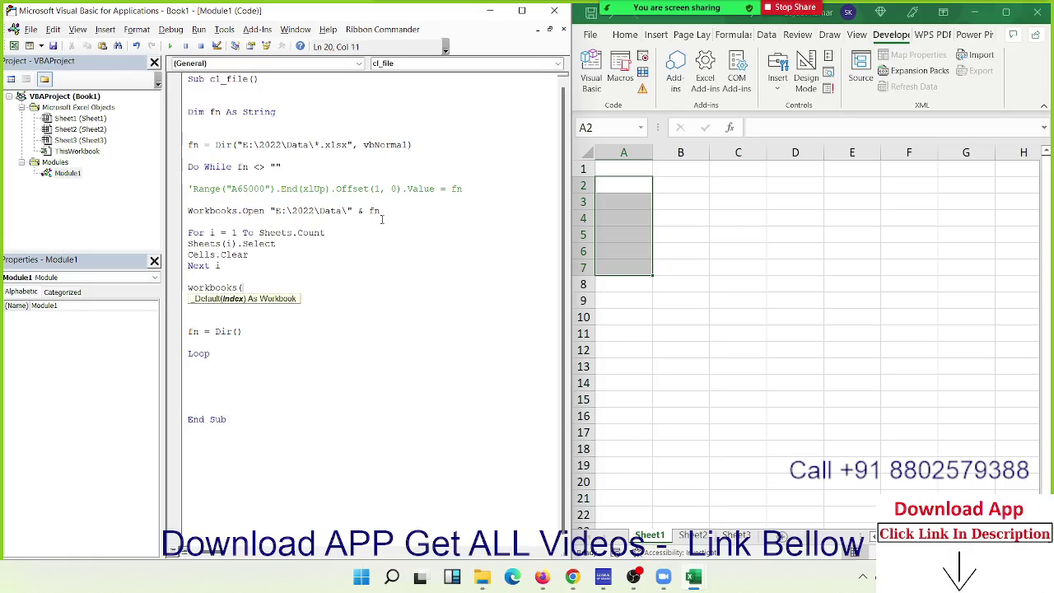
text(fn).)
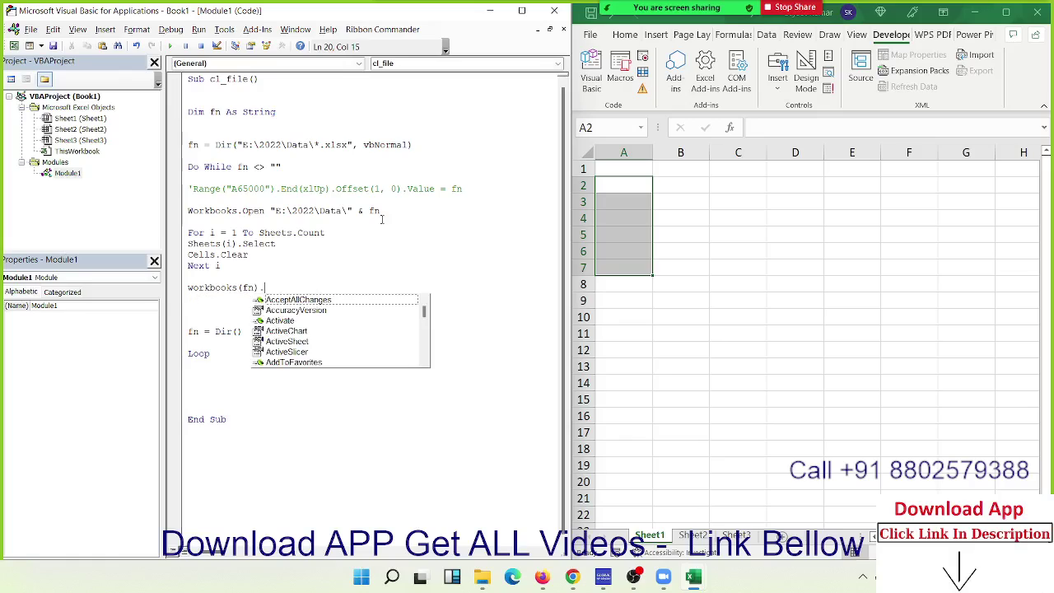
text(s)
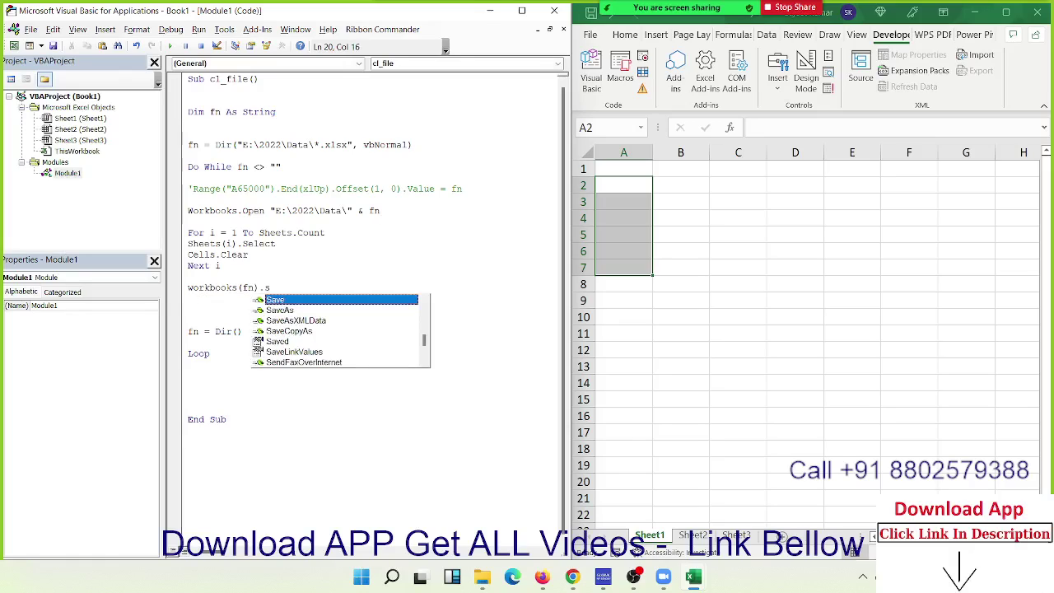
Step: Add Workbooks(fn).Save and Workbooks(fn).Close True after the Next i line
key(Return)
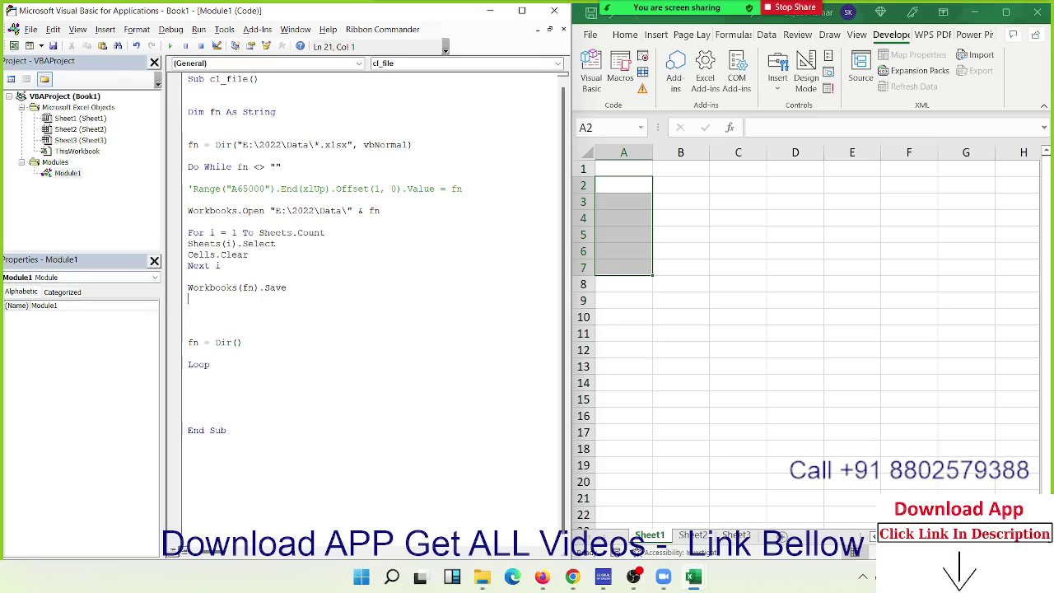
text(workbook)
text(s()
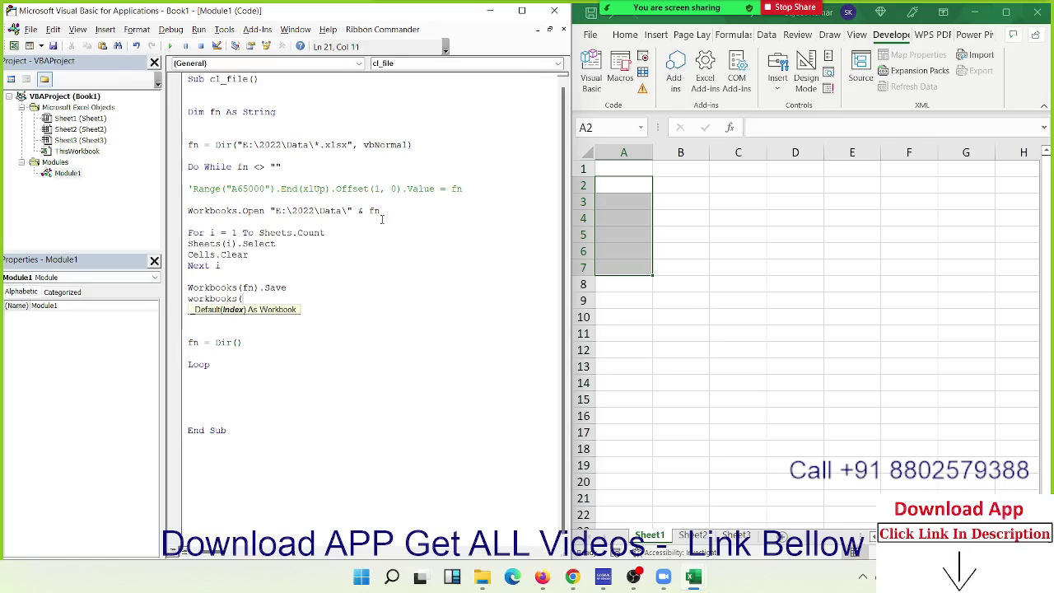
text(fn)
text().C)
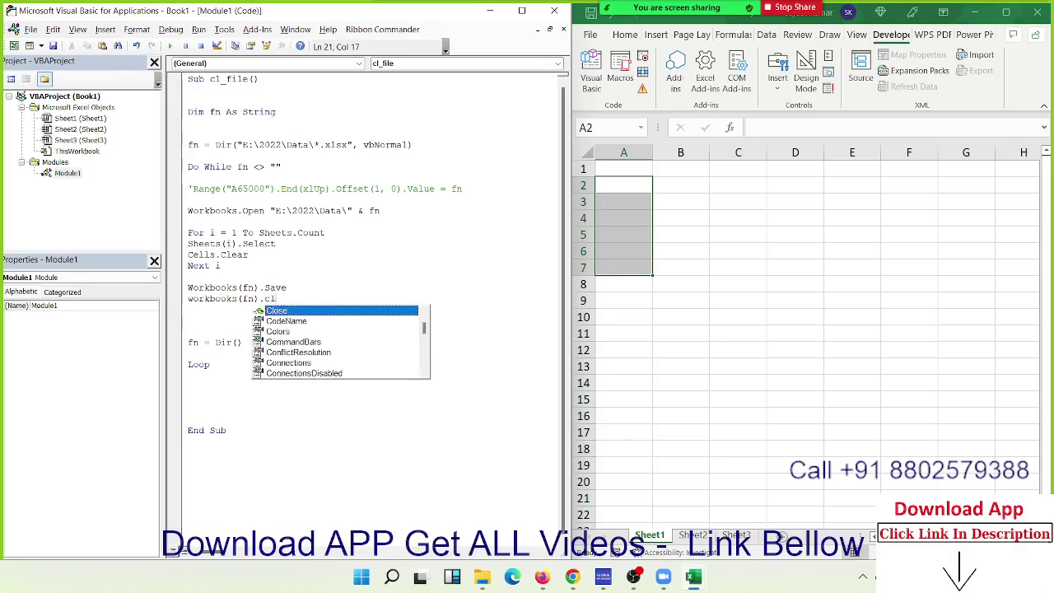
text(lose tru)
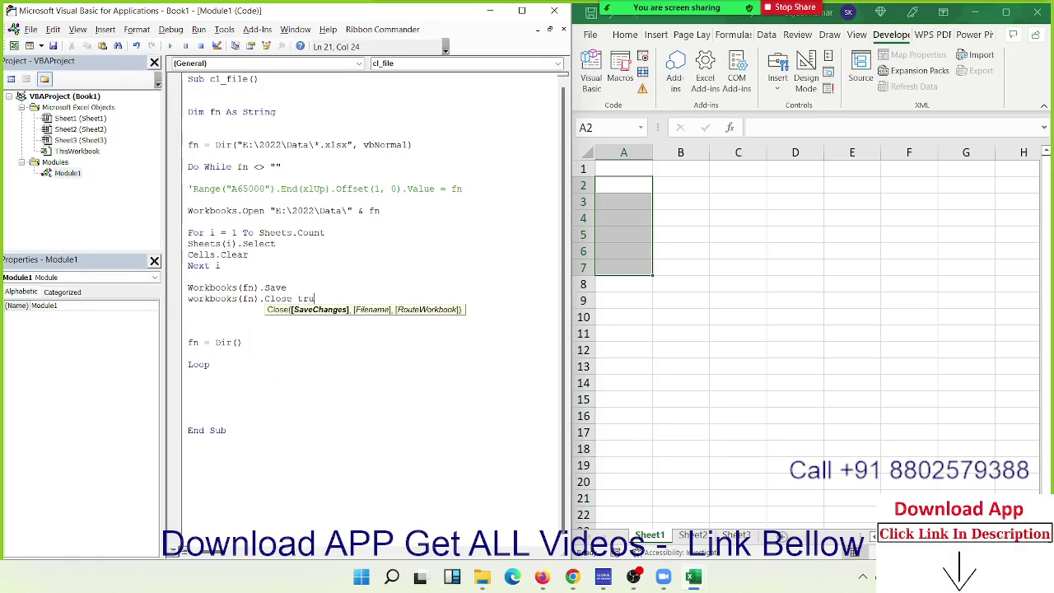
text(e)
key(Return)
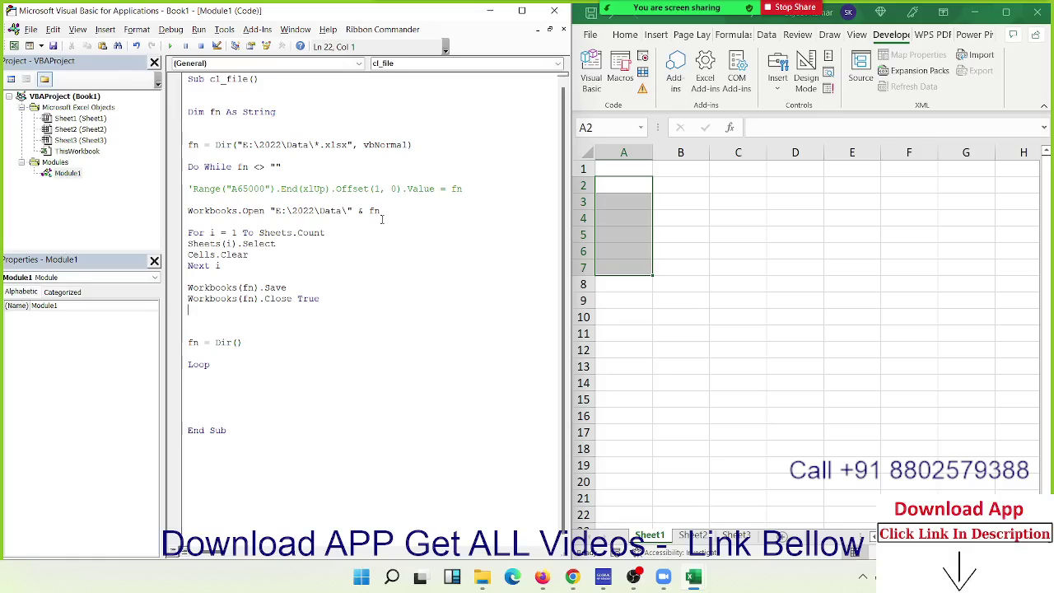
Step: Step through the macro with F8 until 1.xlsx is opened
click(320, 159)
key(F8)
key(F8)
key(F8)
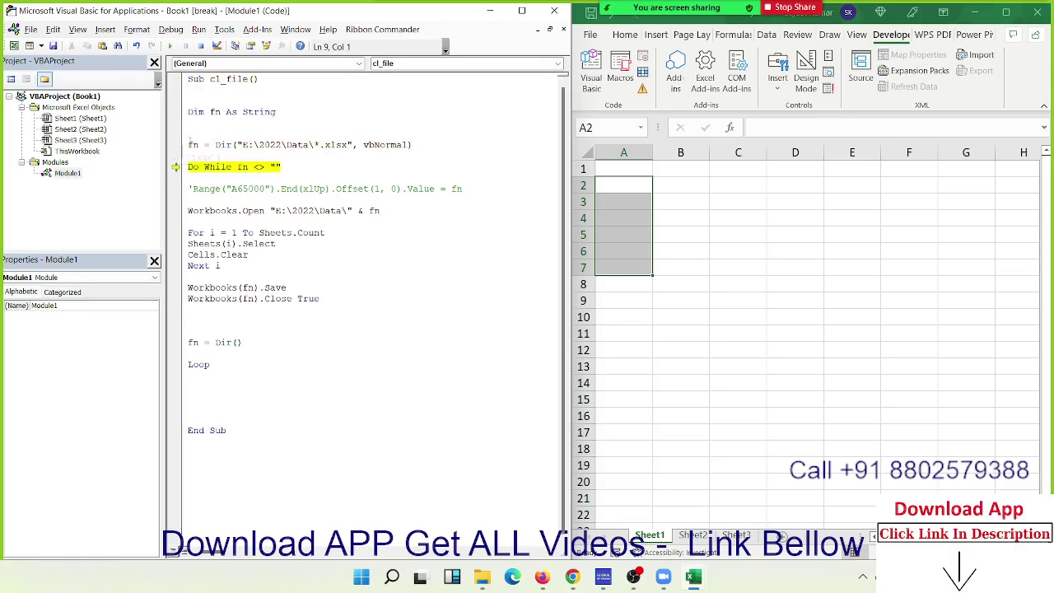
mouse_move(197, 145)
key(F8)
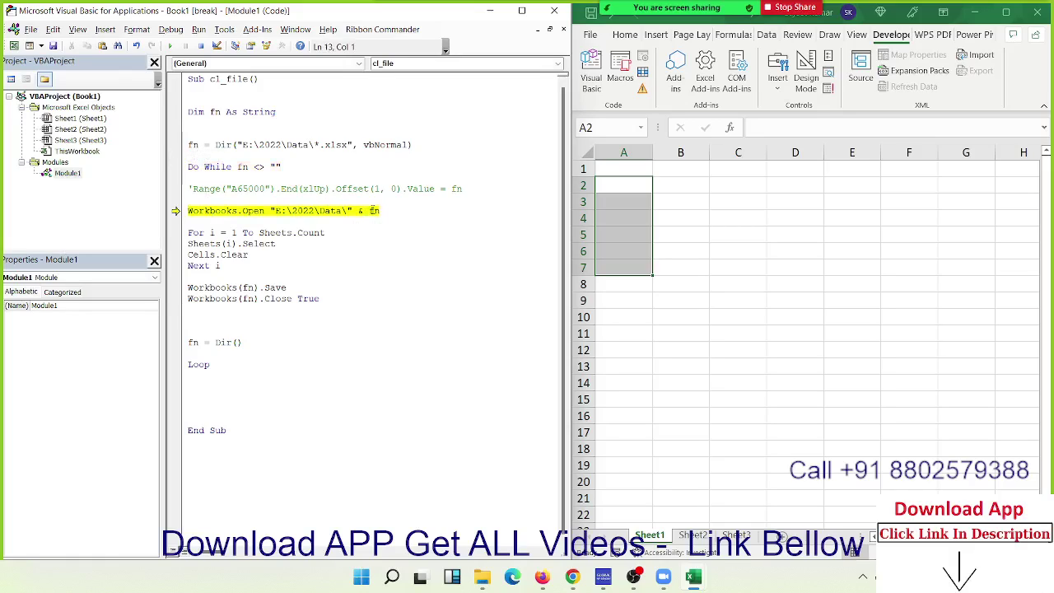
key(F8)
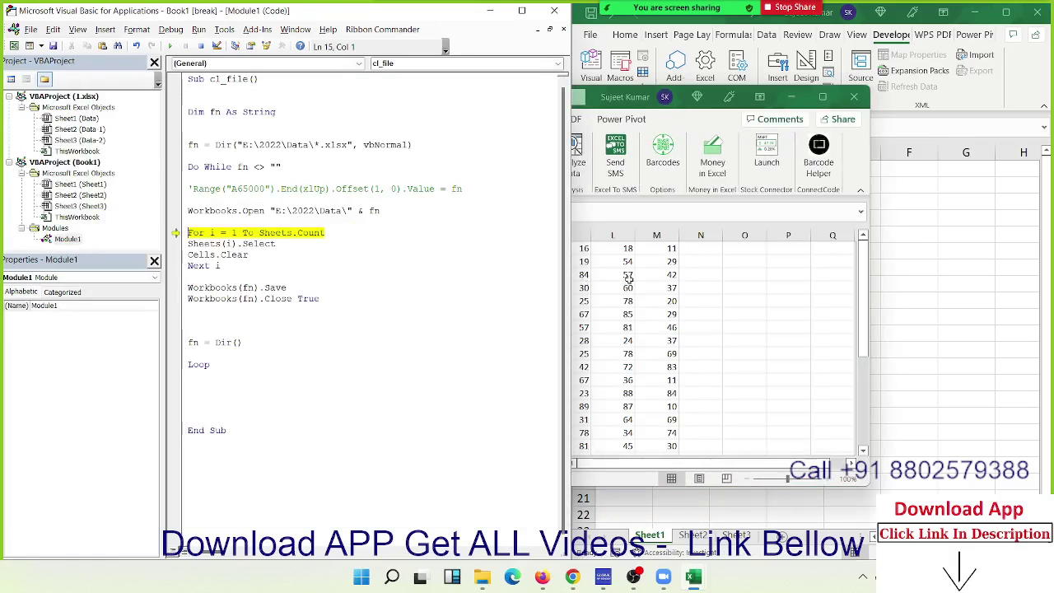
Step: Step through the sheet loop, selecting and clearing each of the three sheets in turn
key(F8)
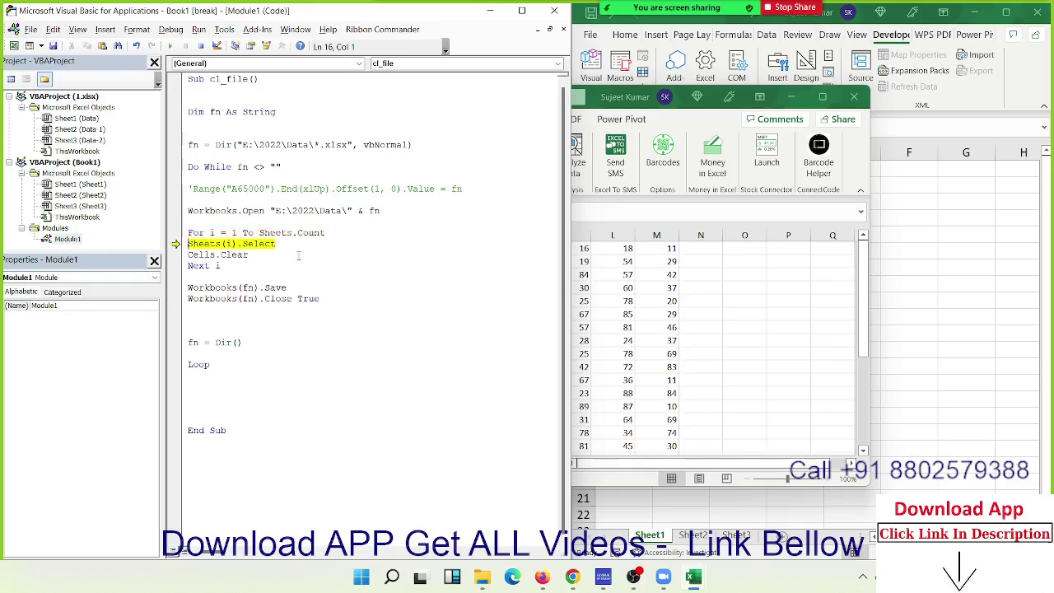
key(F8)
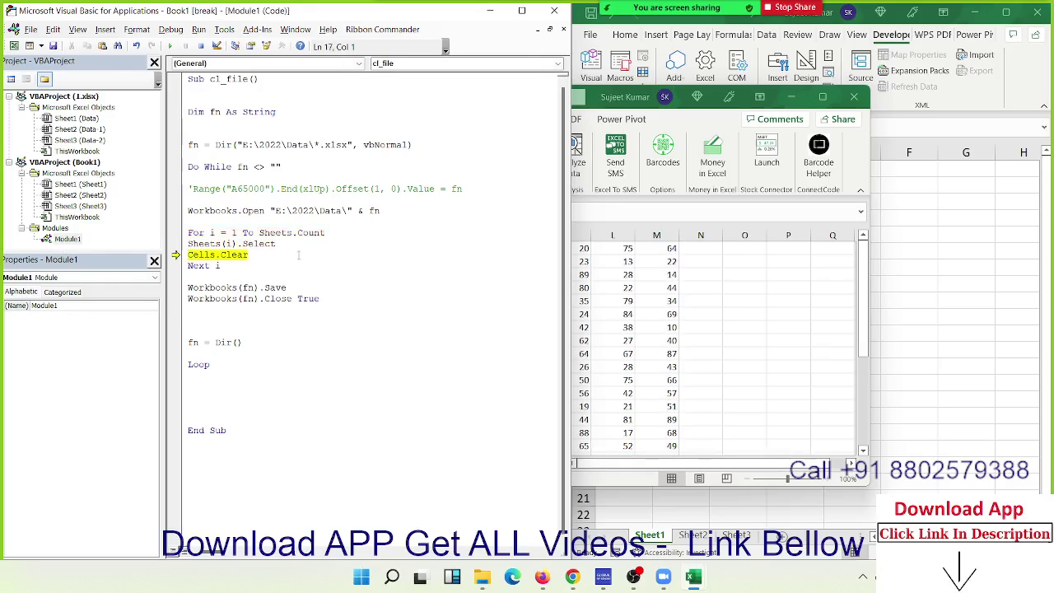
key(F8)
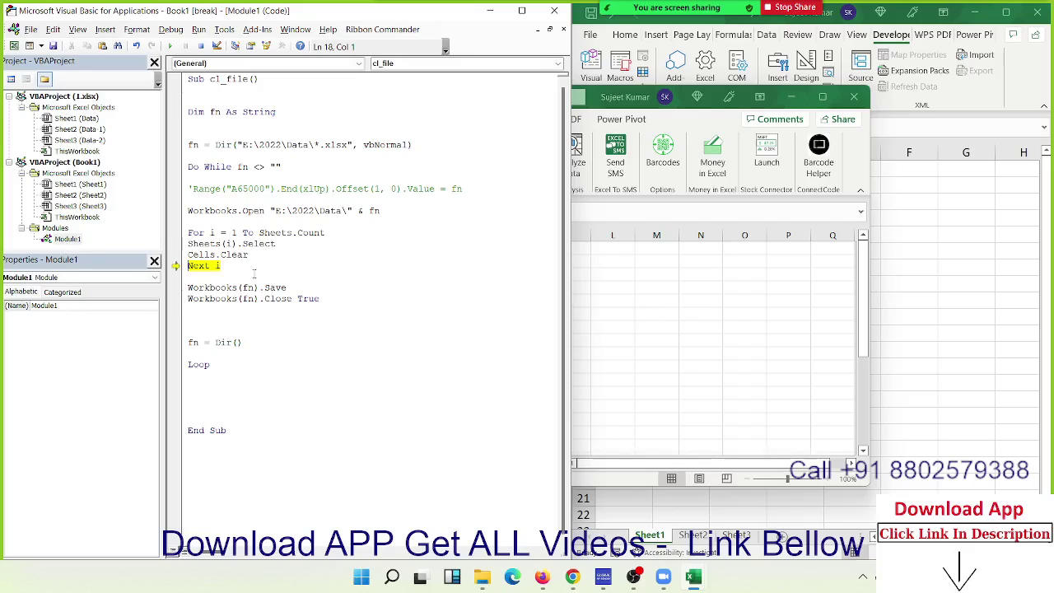
key(F8)
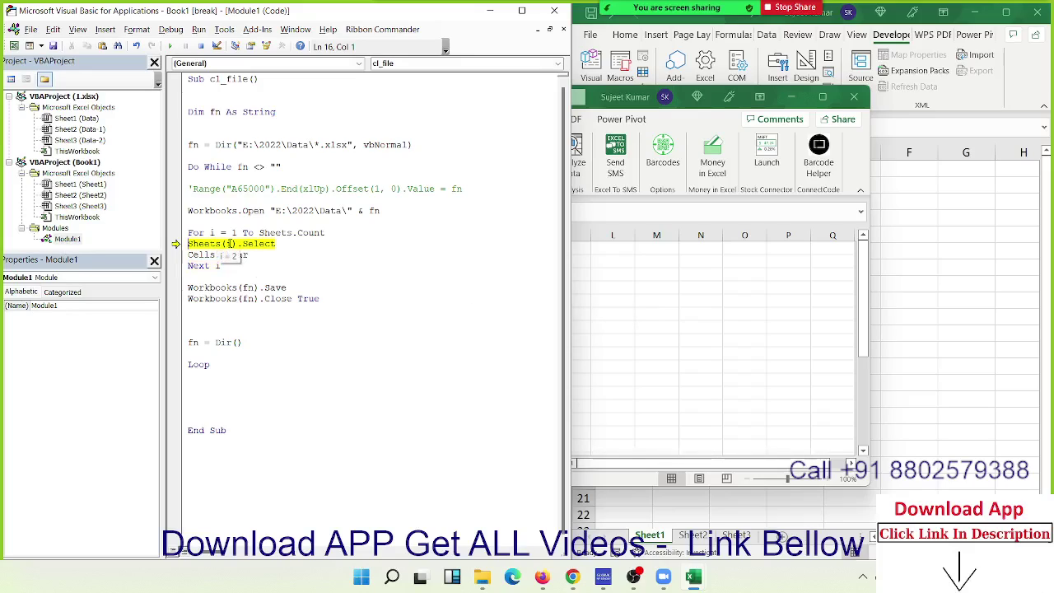
key(F8)
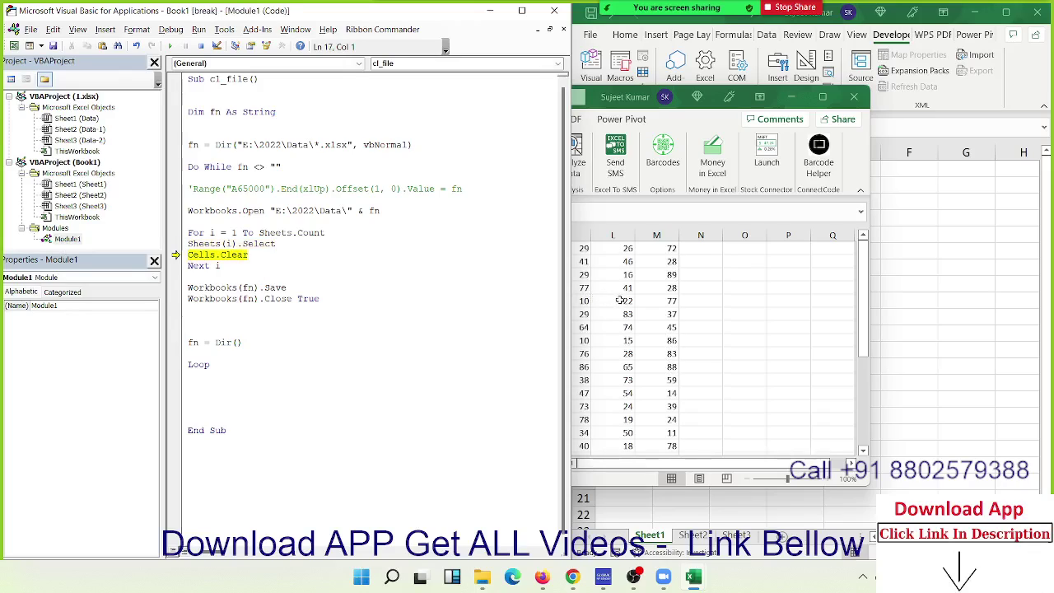
key(F8)
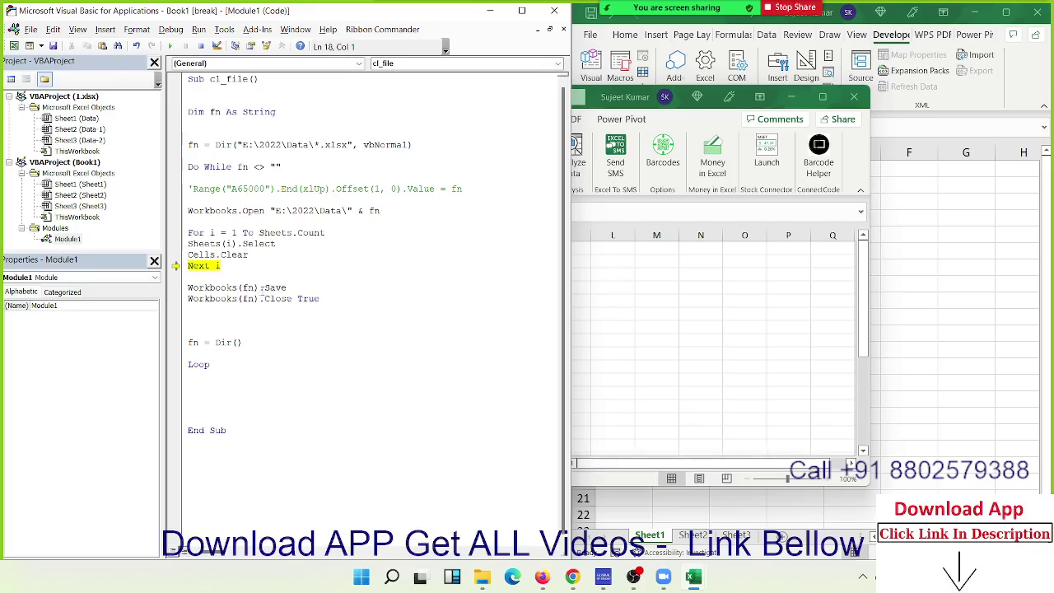
key(F8)
key(F8)
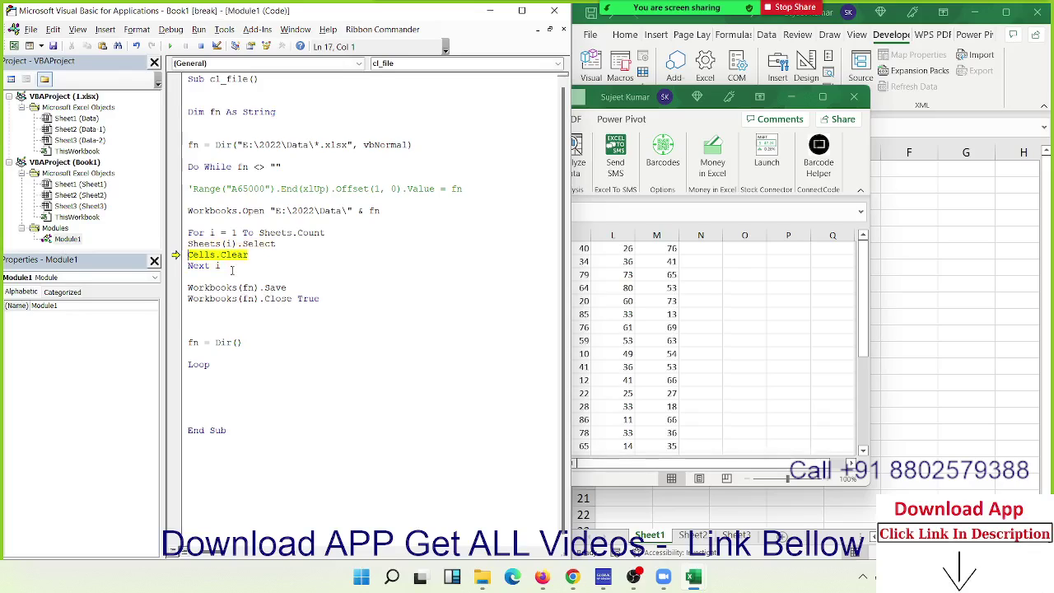
key(F8)
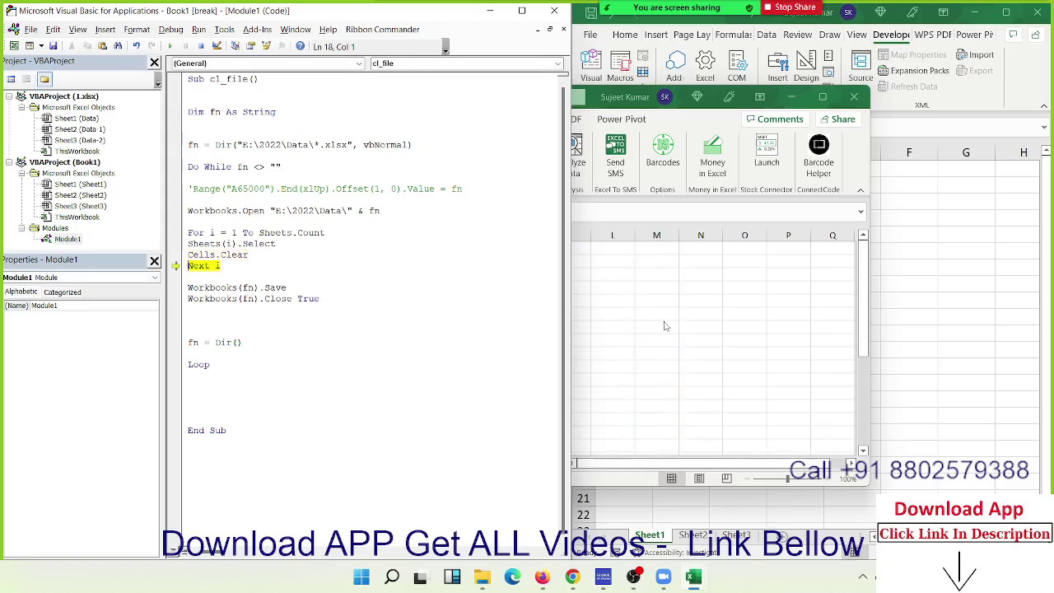
key(F8)
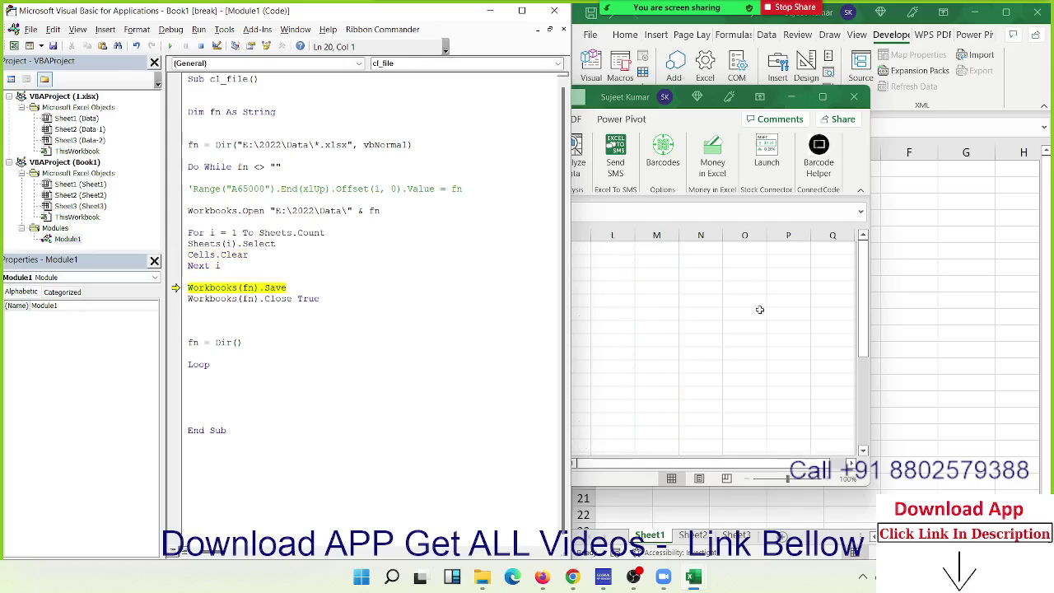
Step: Check that the Data, Data-1 and Data-2 sheets of 1.xlsx are now empty
click(748, 311)
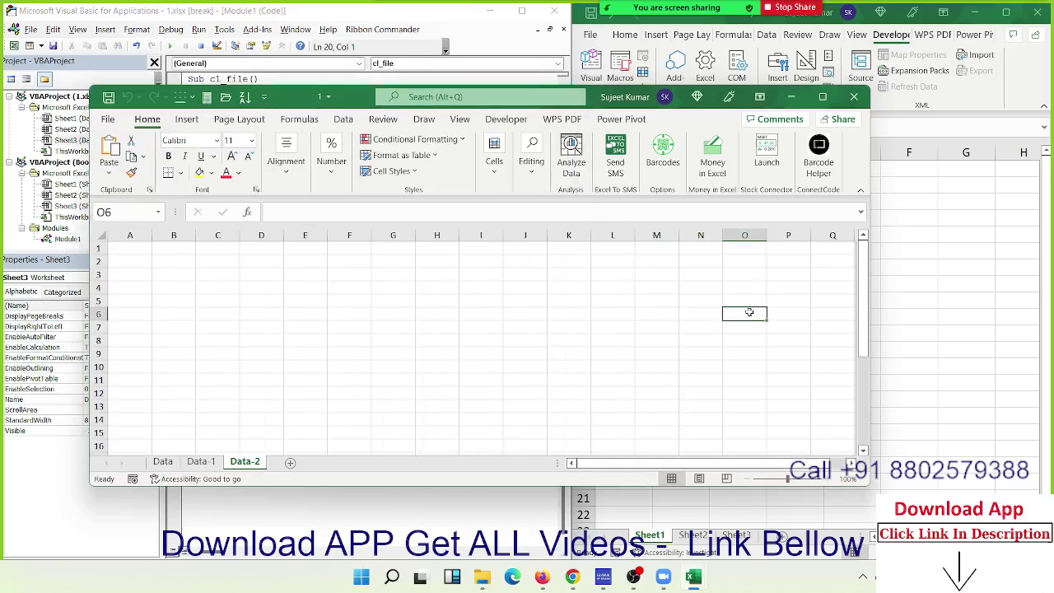
click(162, 462)
click(198, 462)
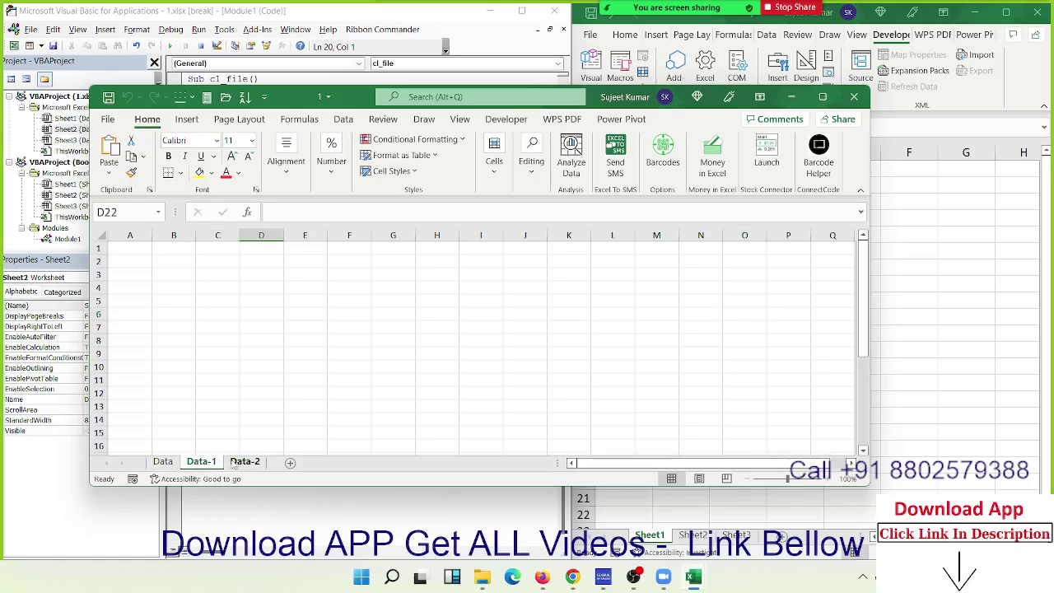
click(235, 462)
click(204, 463)
click(163, 462)
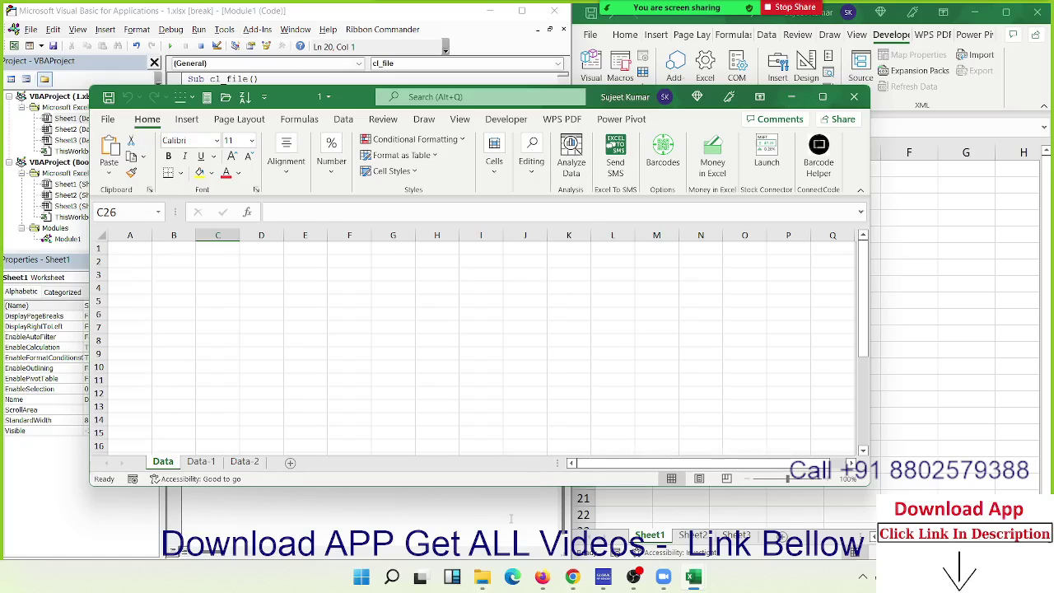
Step: Back in the VBA editor, step past the Save and Close lines for 1.xlsx
key(alt+F11)
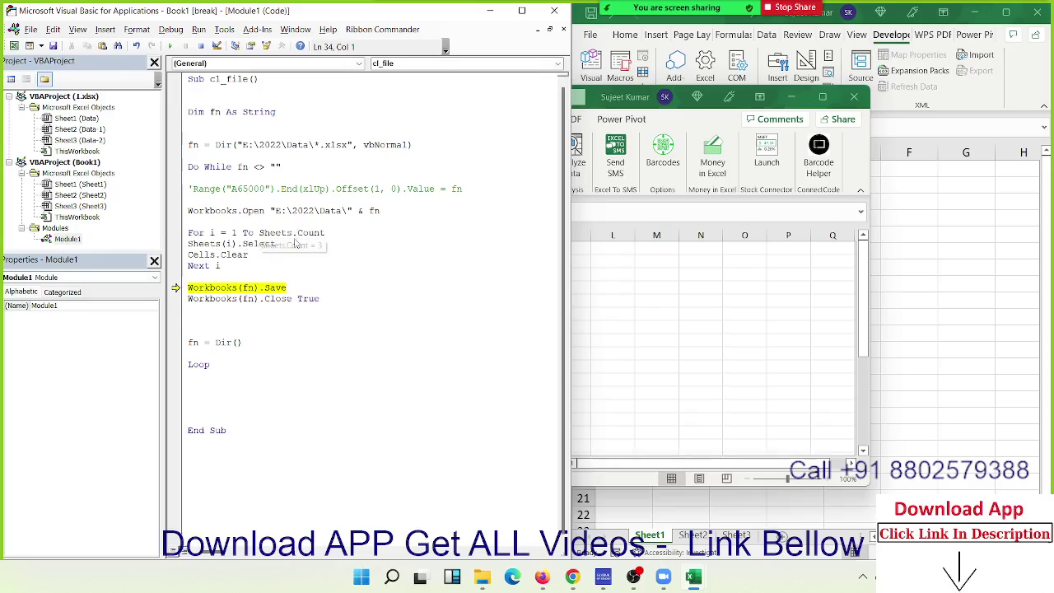
double_click(239, 255)
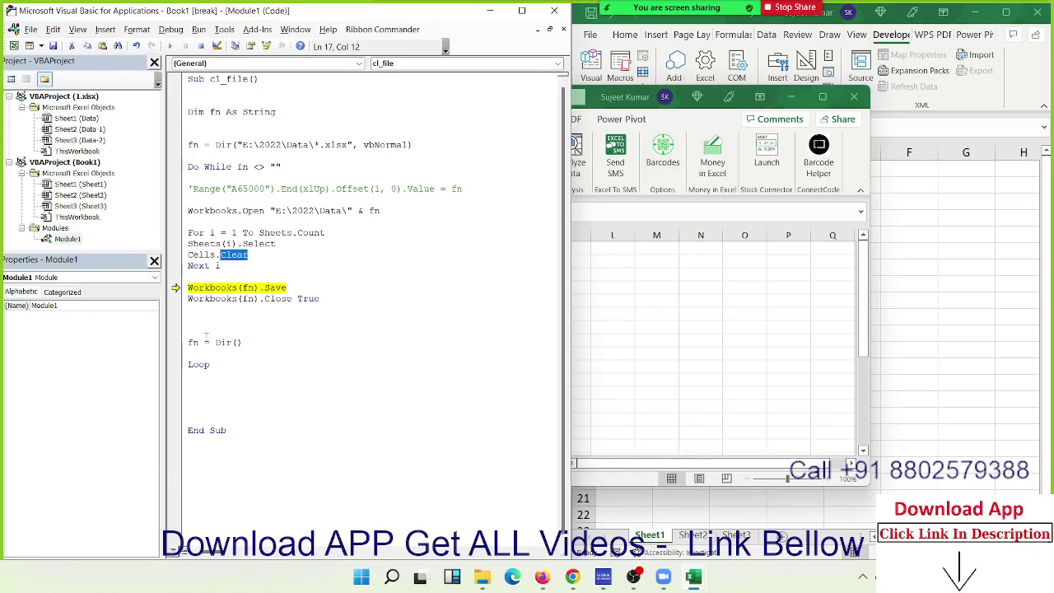
key(F8)
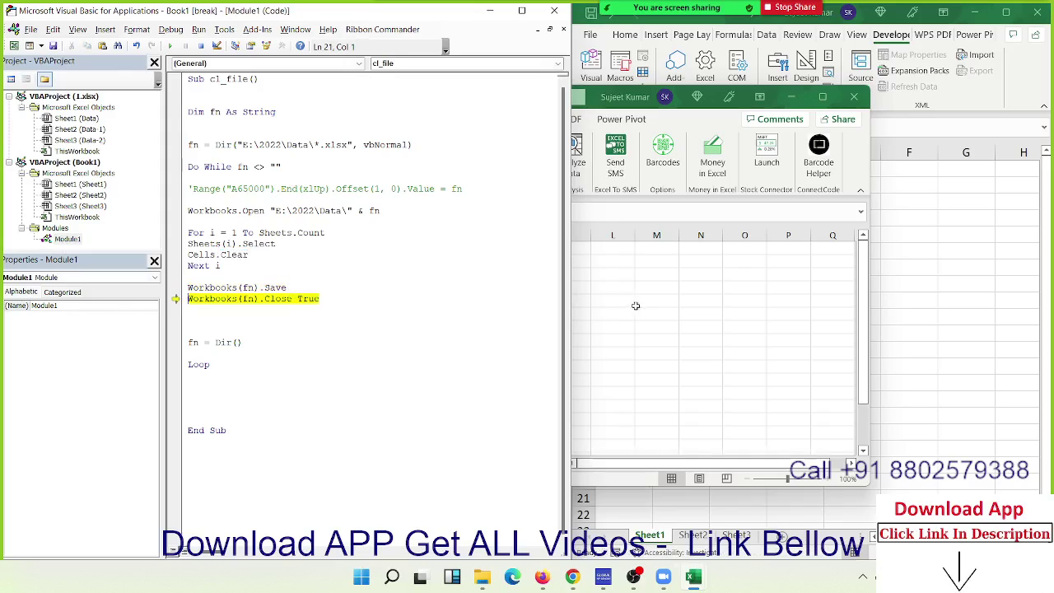
key(F8)
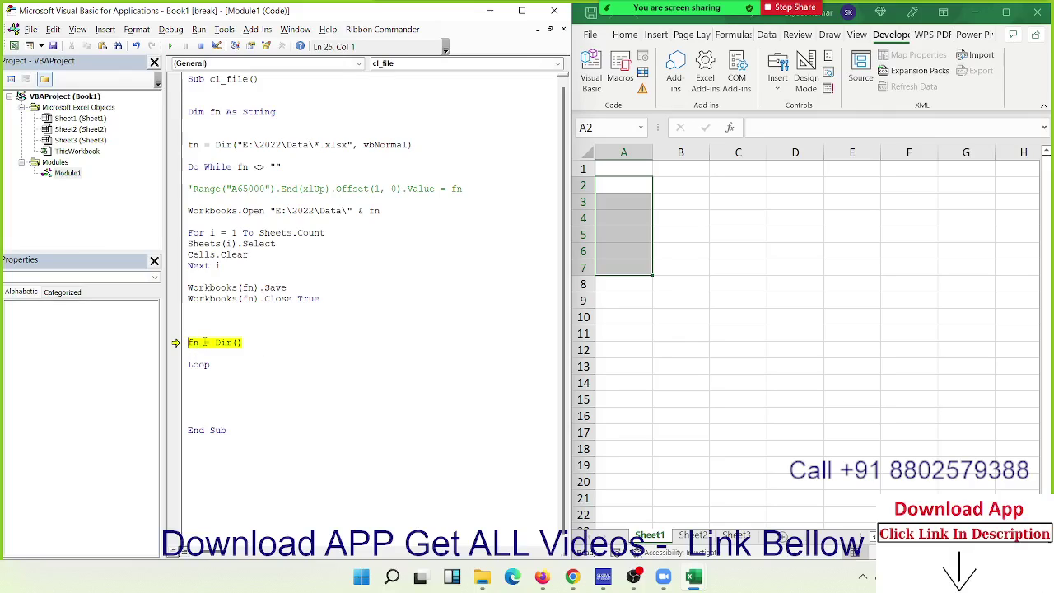
Step: Step on with F8 to open 2.xlsx, clear each of its sheets and save it
key(F8)
mouse_move(196, 341)
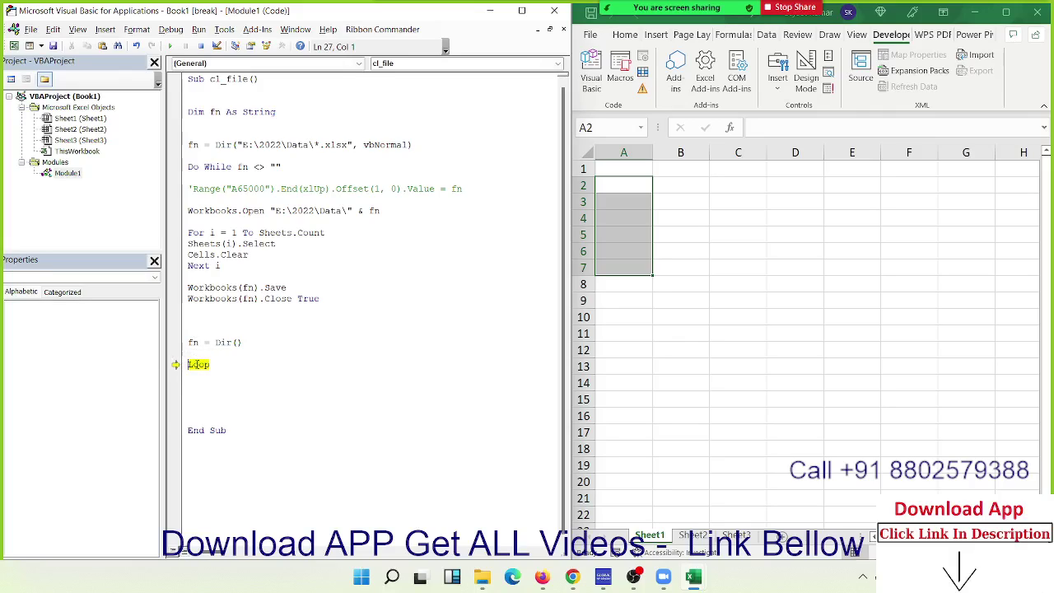
key(F8)
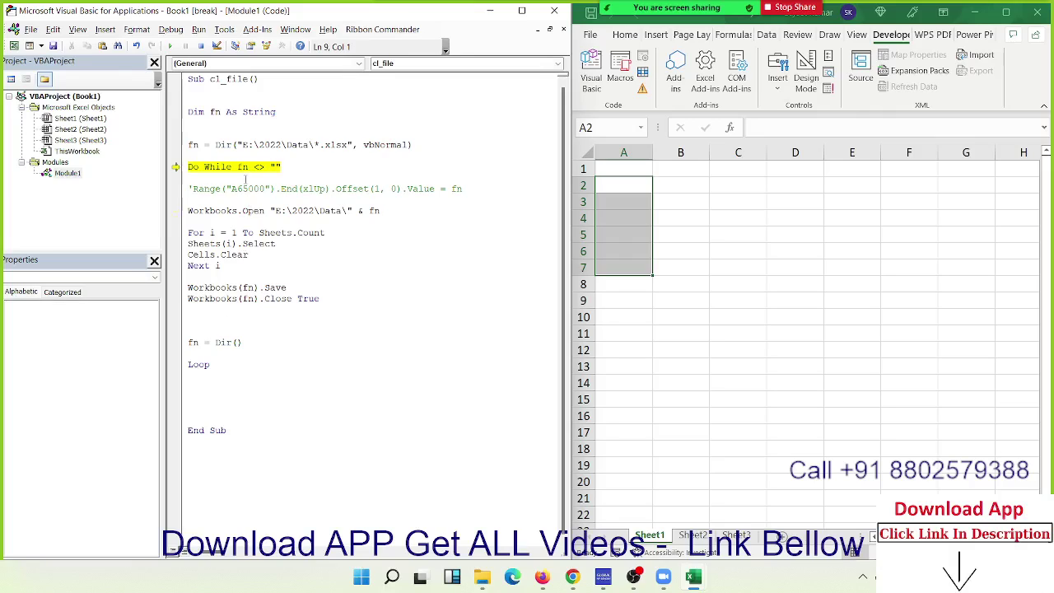
key(F8)
key(F8)
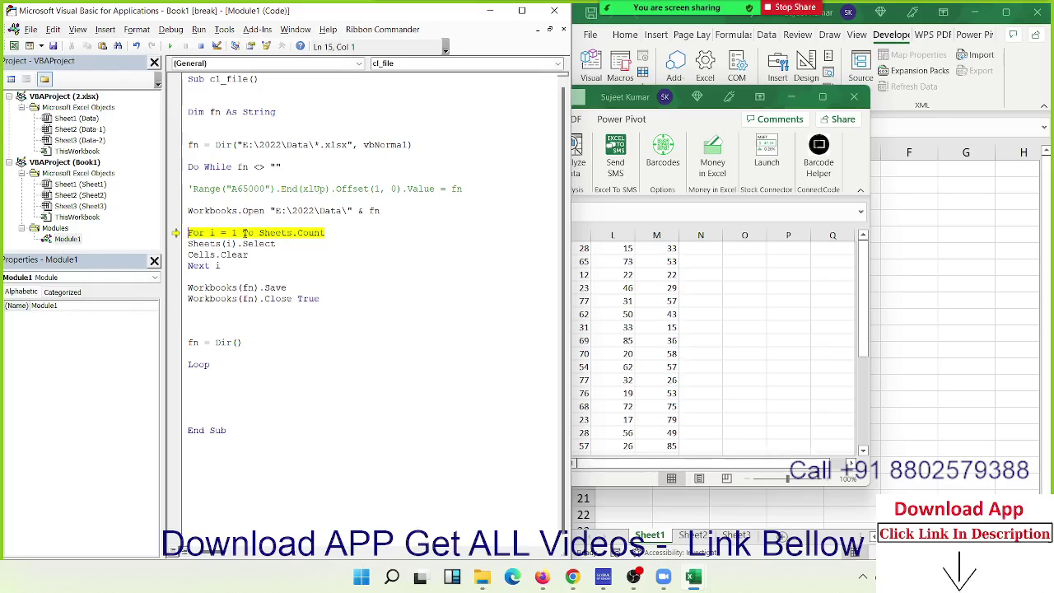
key(F8)
key(F8)
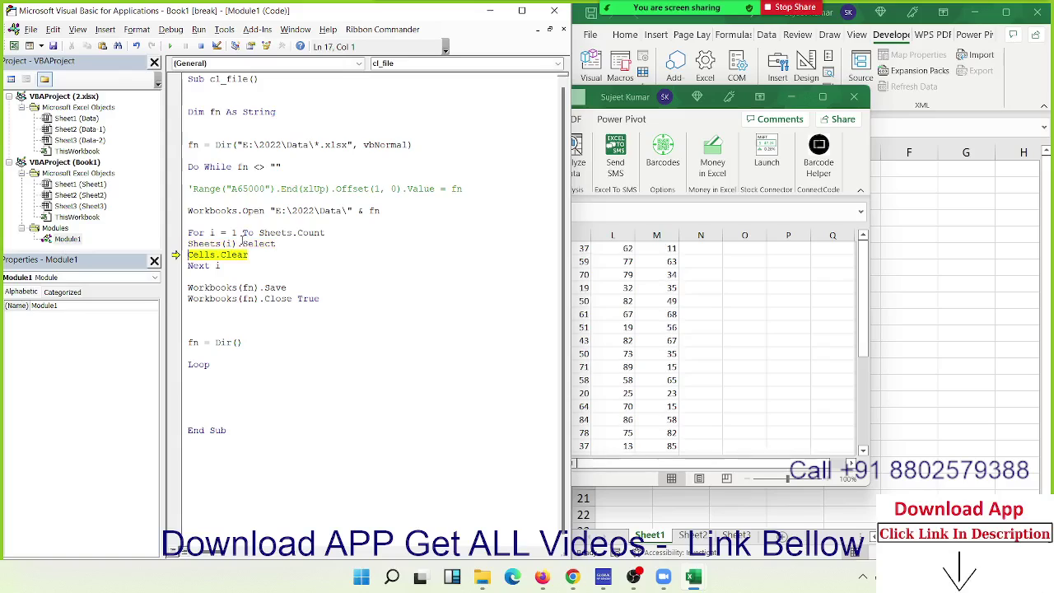
key(F8)
key(F8)
key(F8)
key(F8)
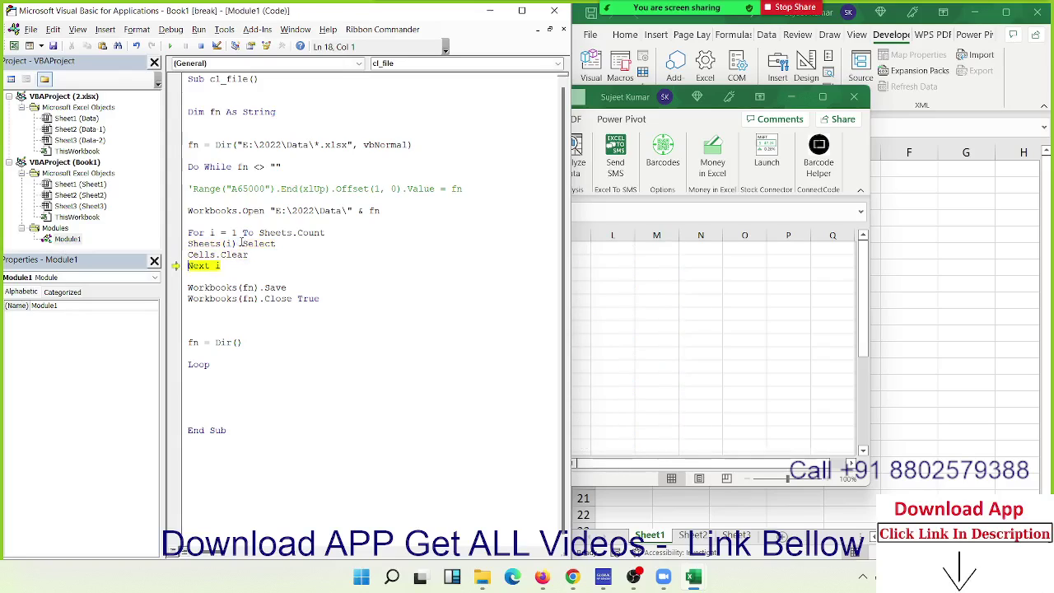
key(F8)
key(F8)
key(F8)
key(F8)
key(F8)
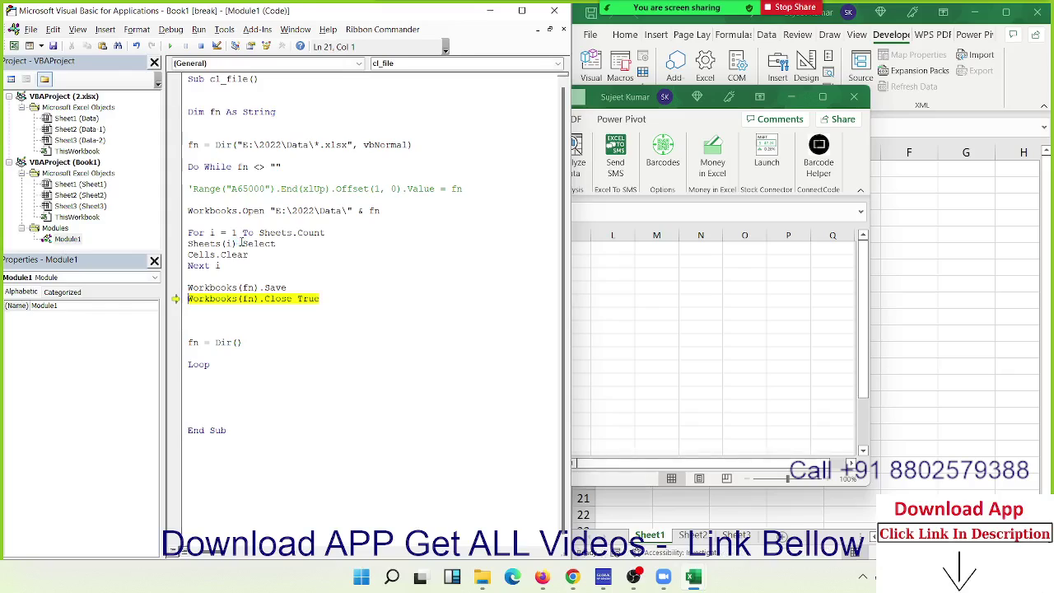
key(F8)
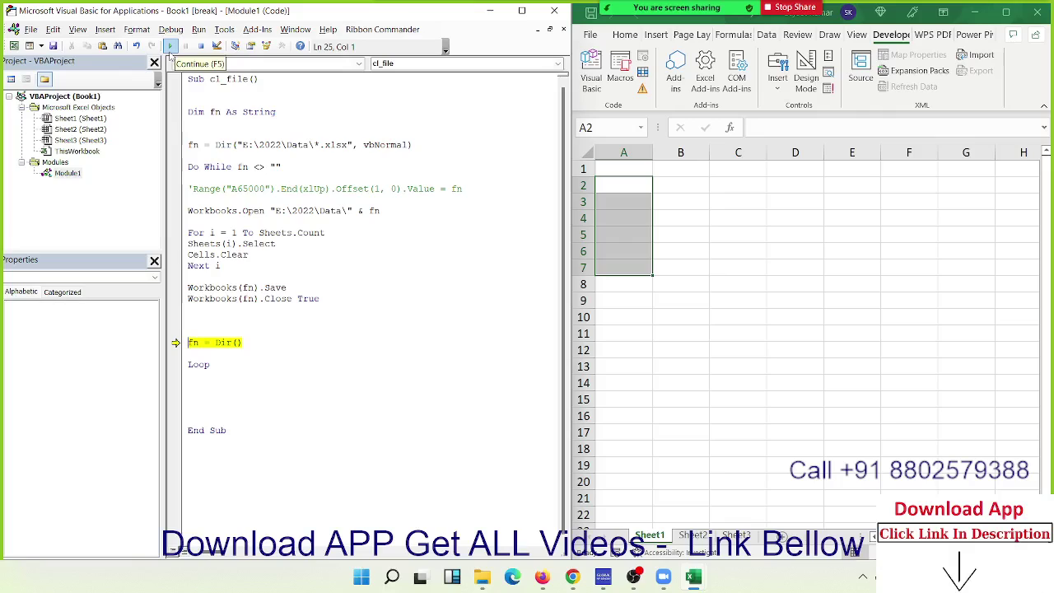
Step: Continue the macro through the remaining files, then restart it paused at Sub cl_file()
click(170, 46)
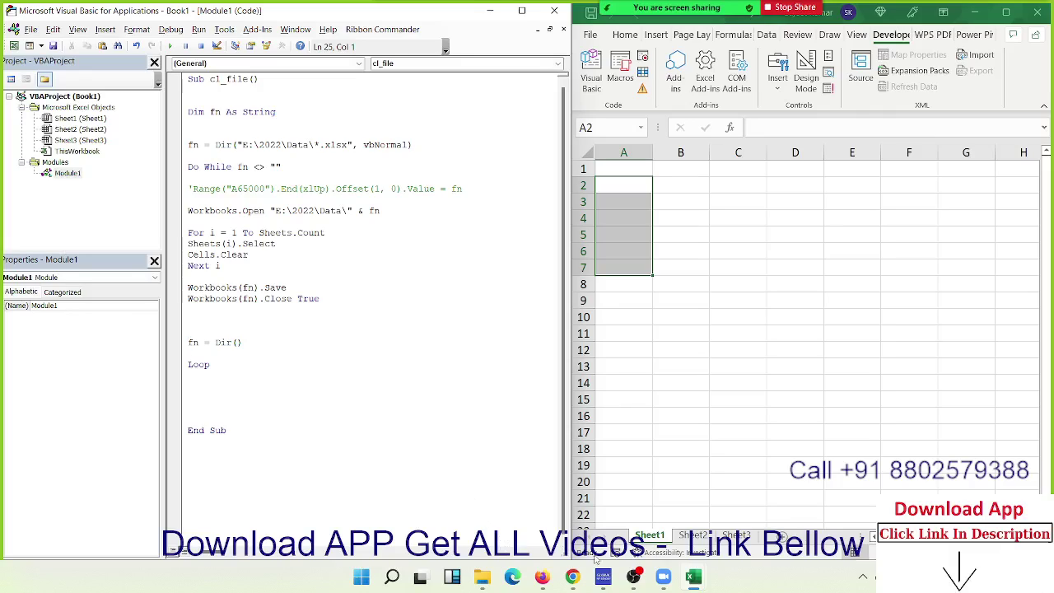
key(F8)
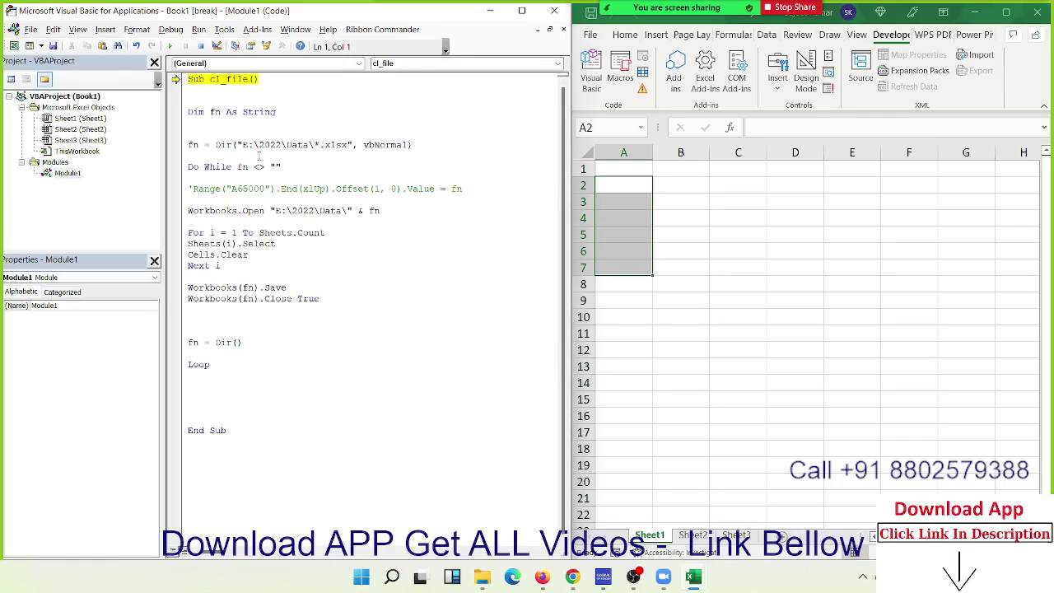
Step: Reset the paused run and select the E:\2022\Data\ folder path in the Dir line
drag(242, 144, 347, 148)
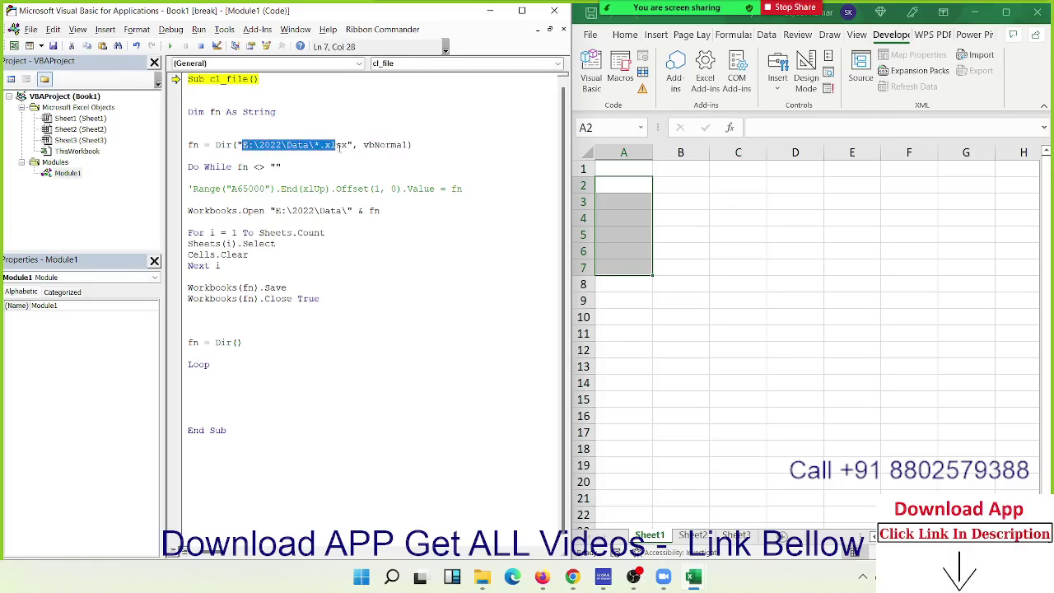
click(239, 101)
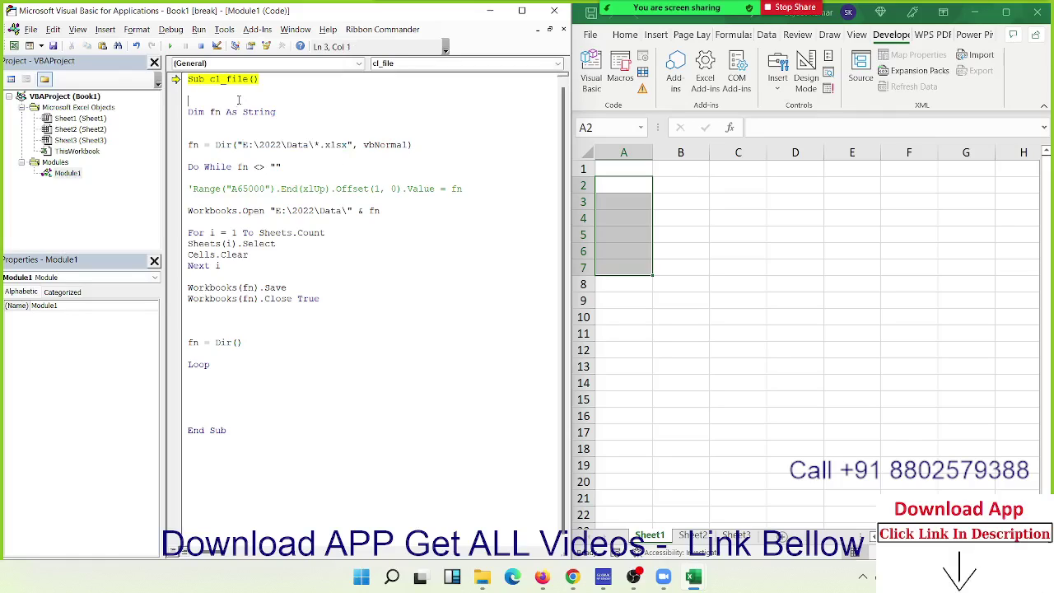
click(204, 48)
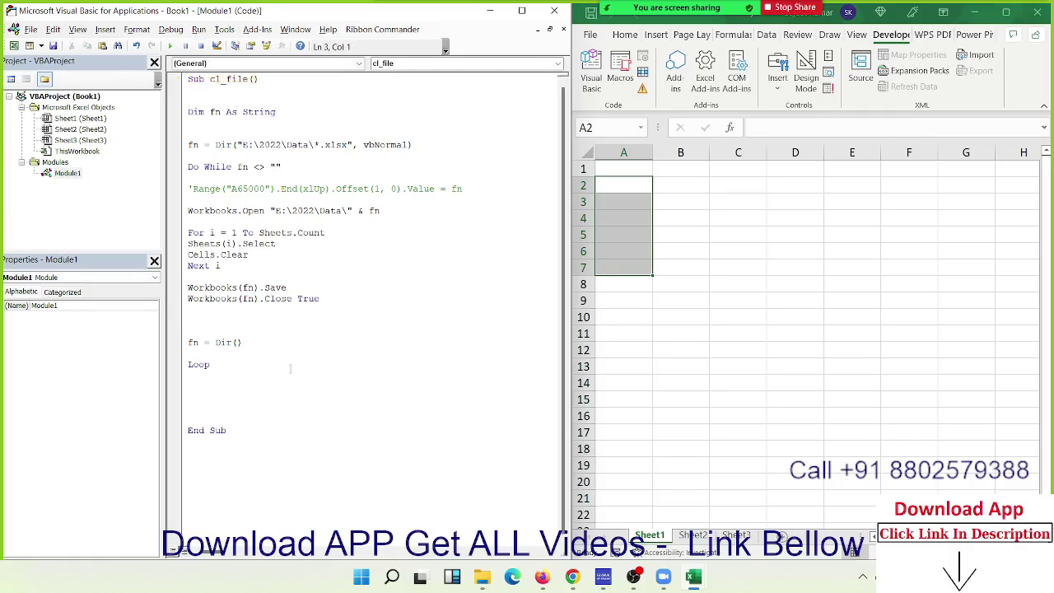
drag(242, 437, 175, 75)
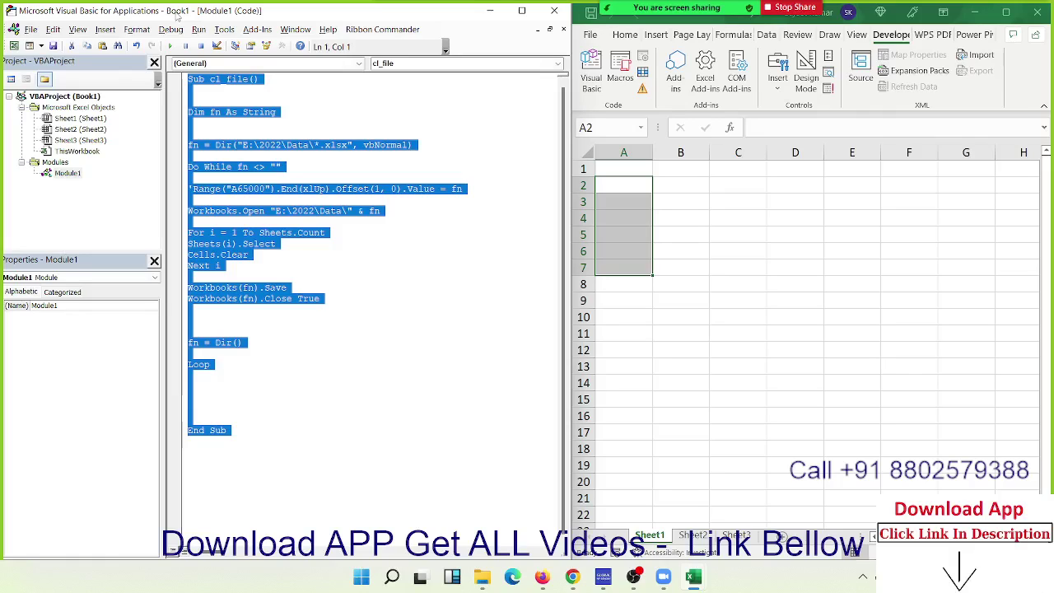
click(241, 144)
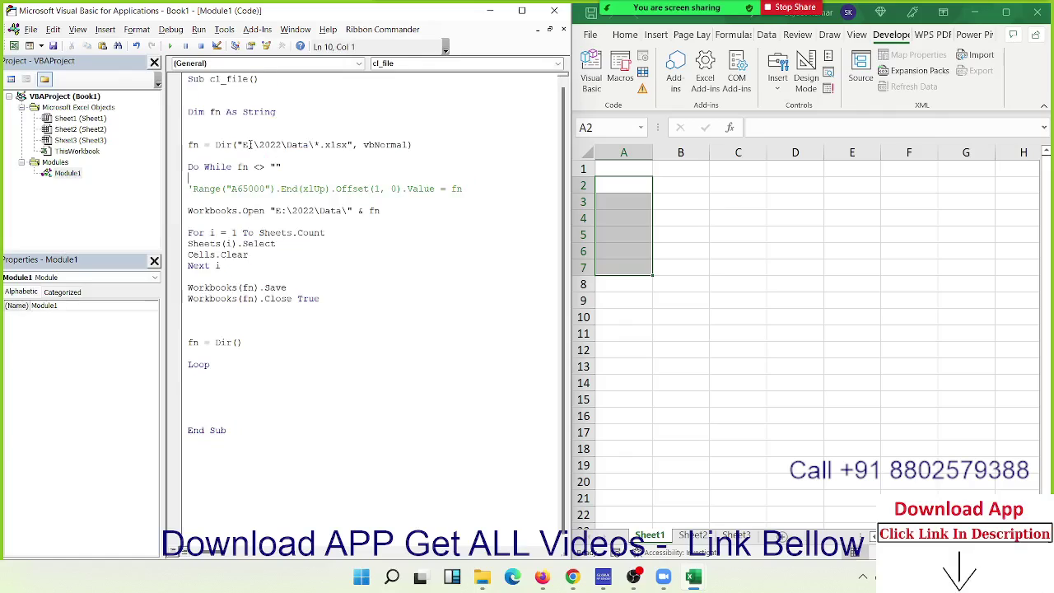
drag(241, 144, 315, 146)
key(ctrl+c)
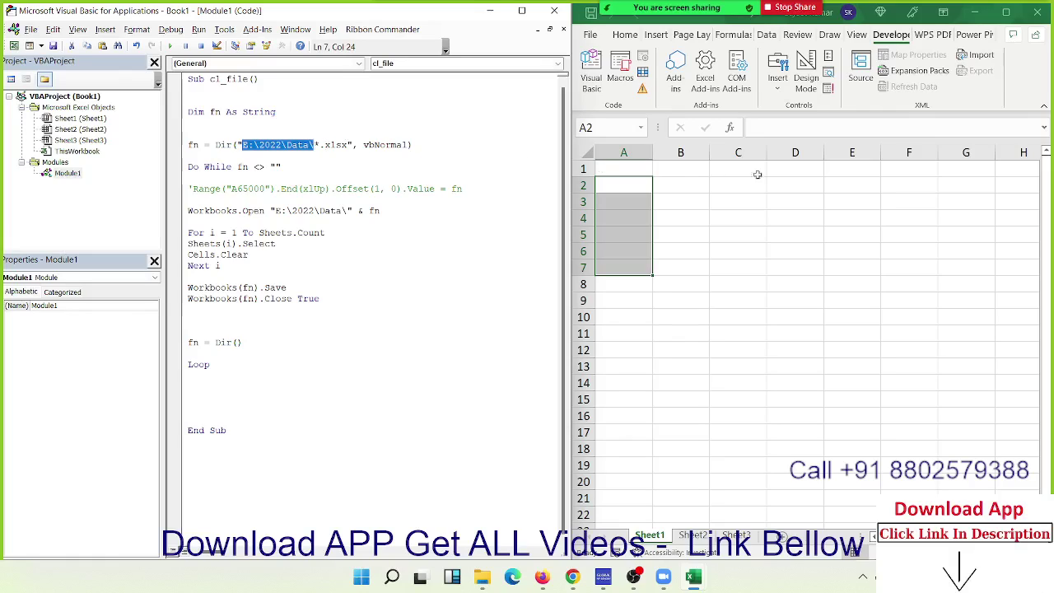
click(836, 169)
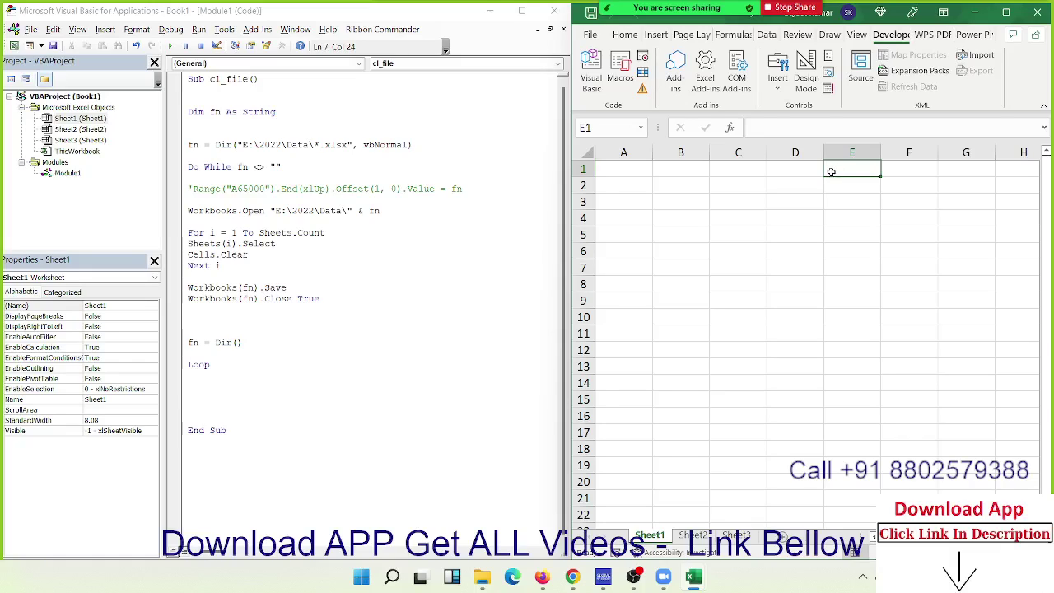
Step: Enter the label Path in A1 and paste the E:\2022\Data\ folder path into B1
click(255, 135)
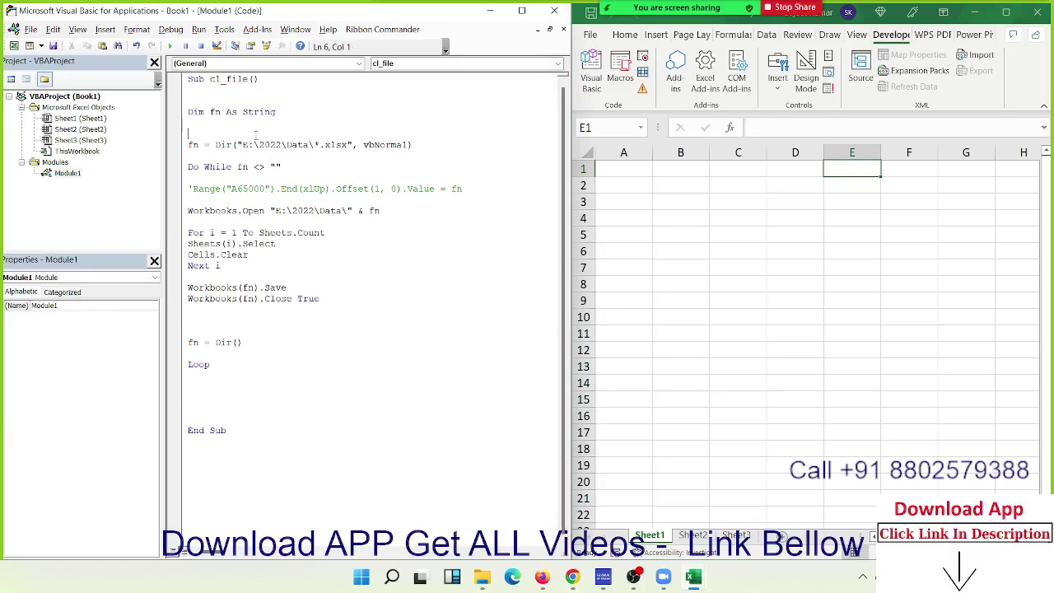
click(639, 167)
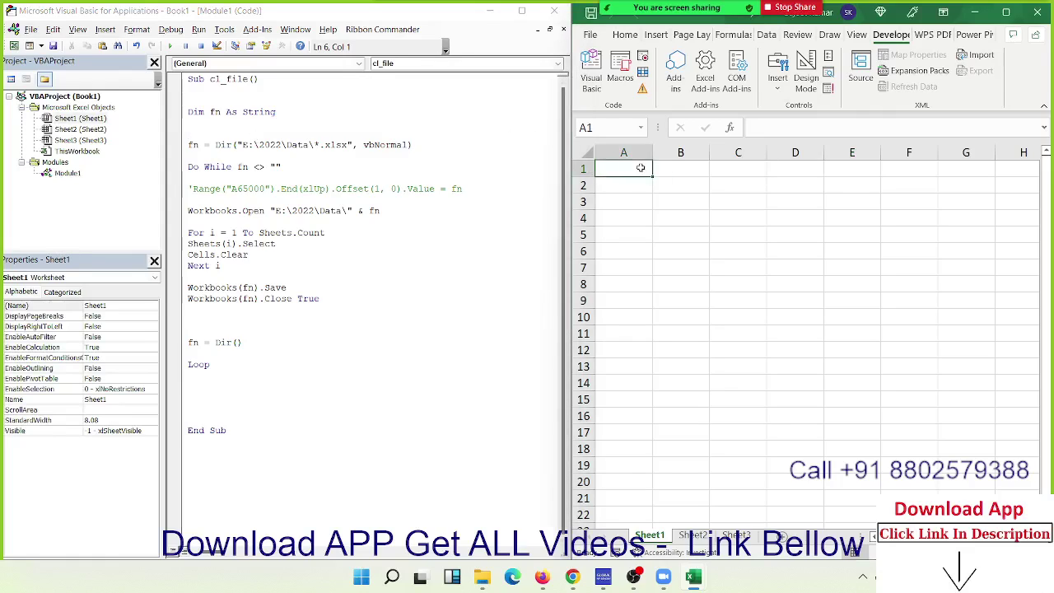
text(Pat)
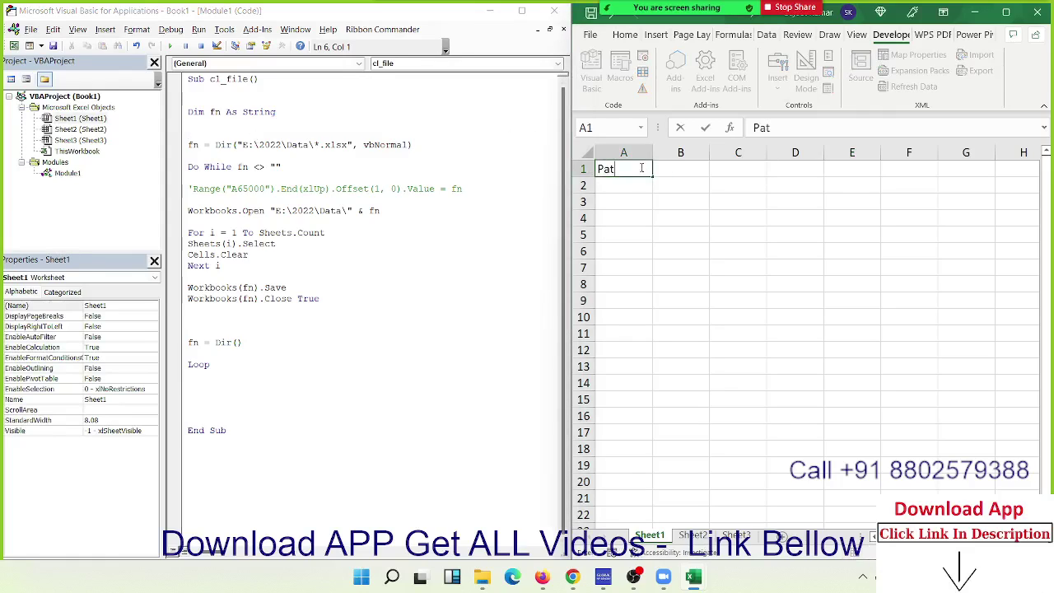
text(h)
click(677, 178)
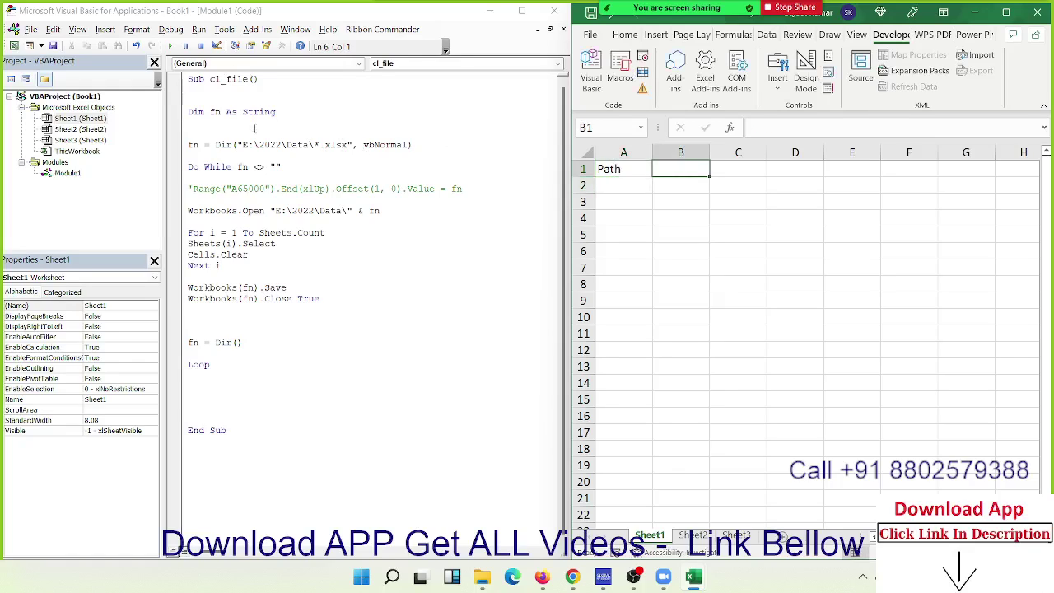
drag(248, 145, 316, 145)
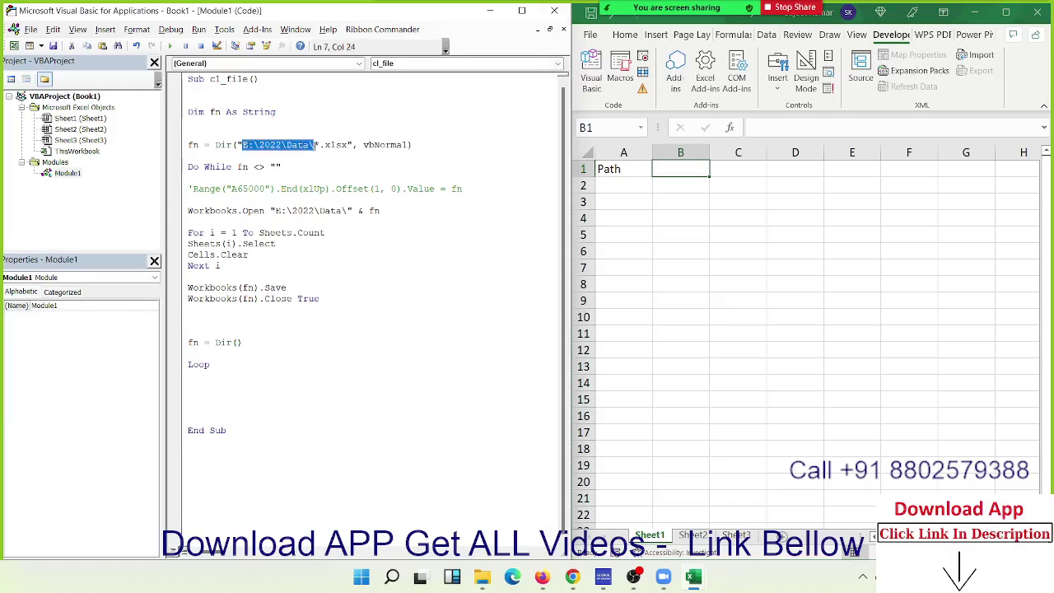
click(667, 177)
key(ctrl+v)
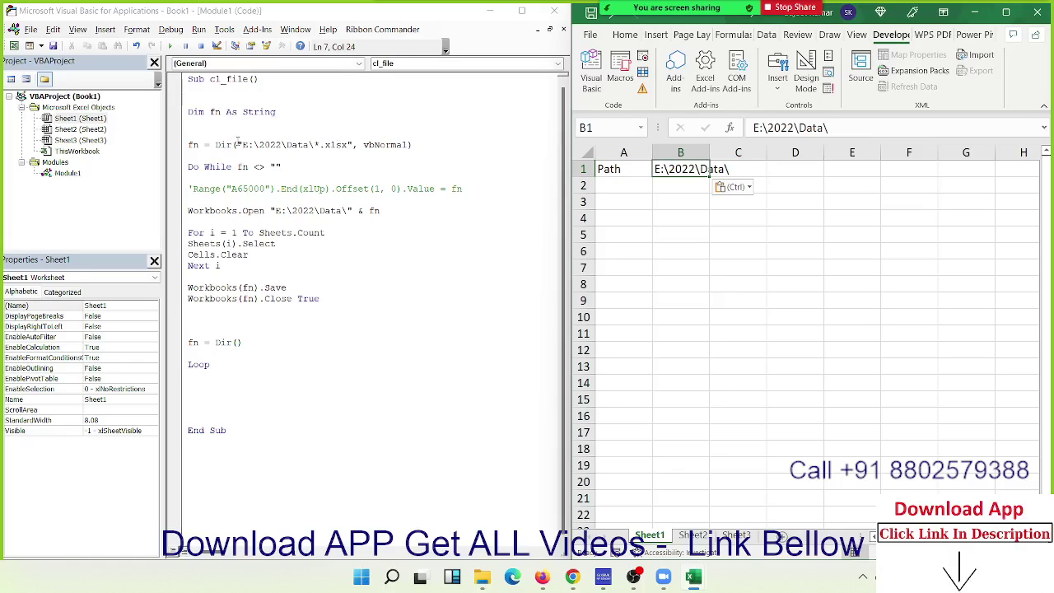
Step: Replace the hard-coded path in the Dir line with Range("B2").Value & "*.xlsx"
drag(238, 145, 315, 145)
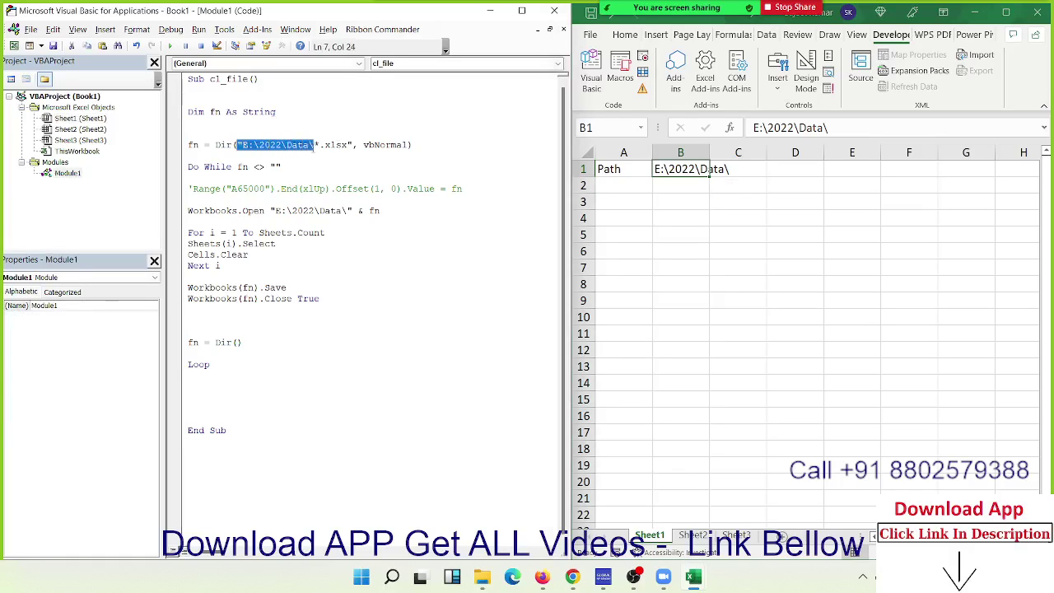
key(Delete)
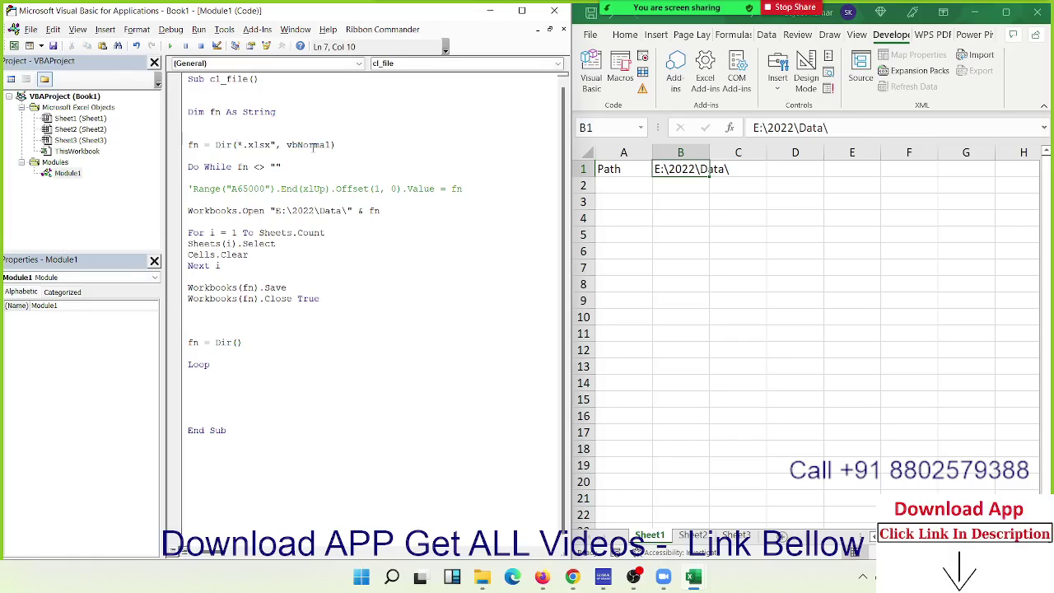
text(range()
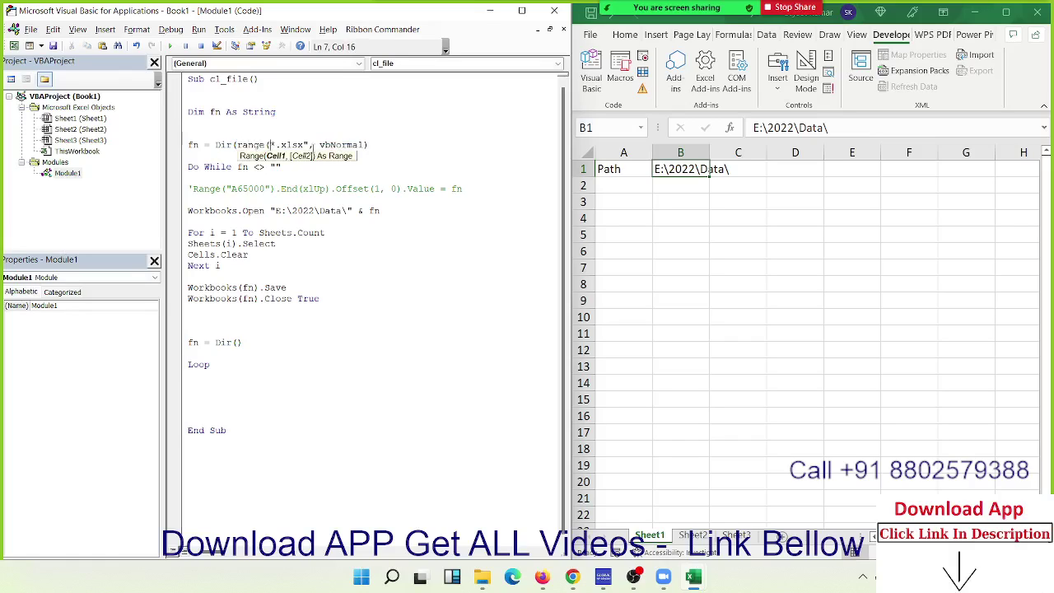
text("B")
key(BackSpace)
text(2"))
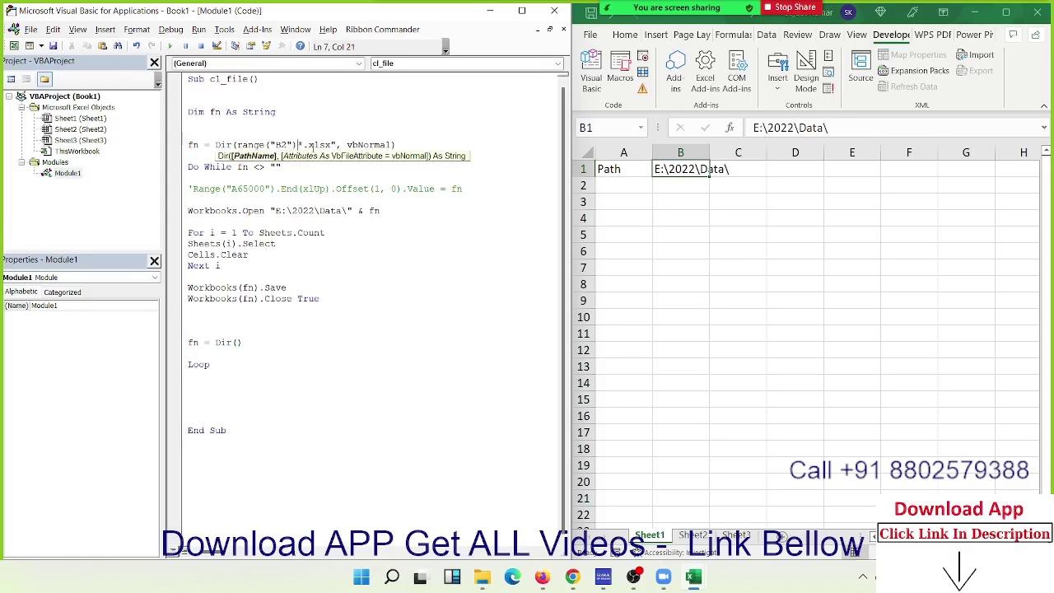
text(.)
text(v)
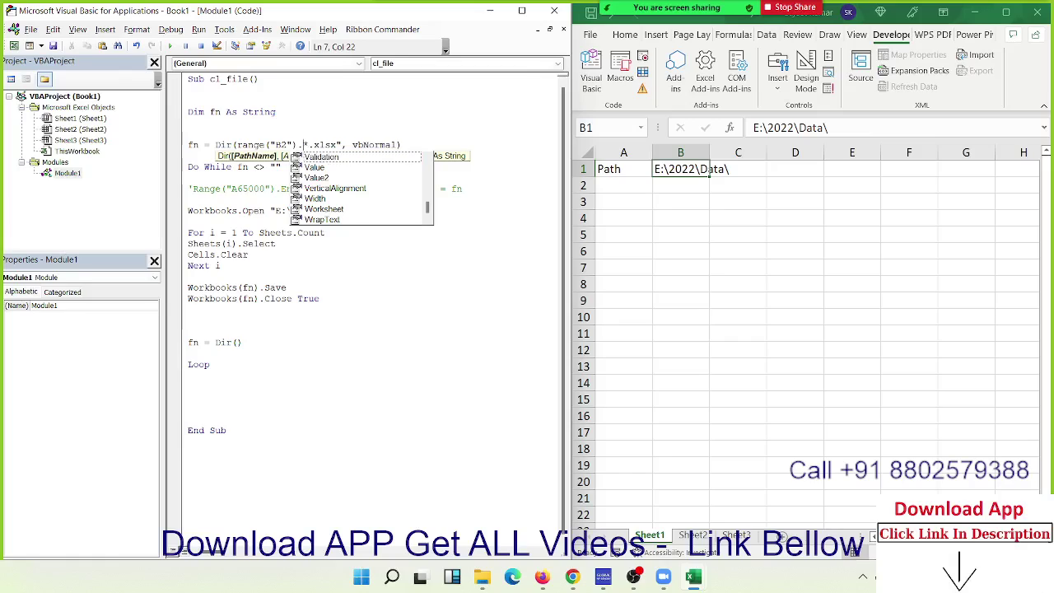
key(Down)
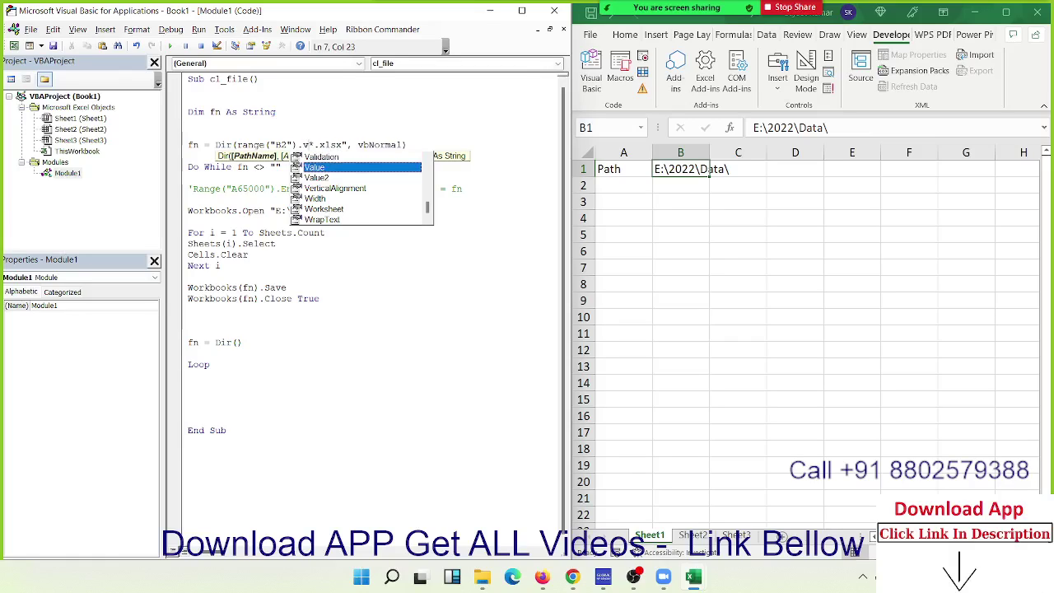
key(Tab)
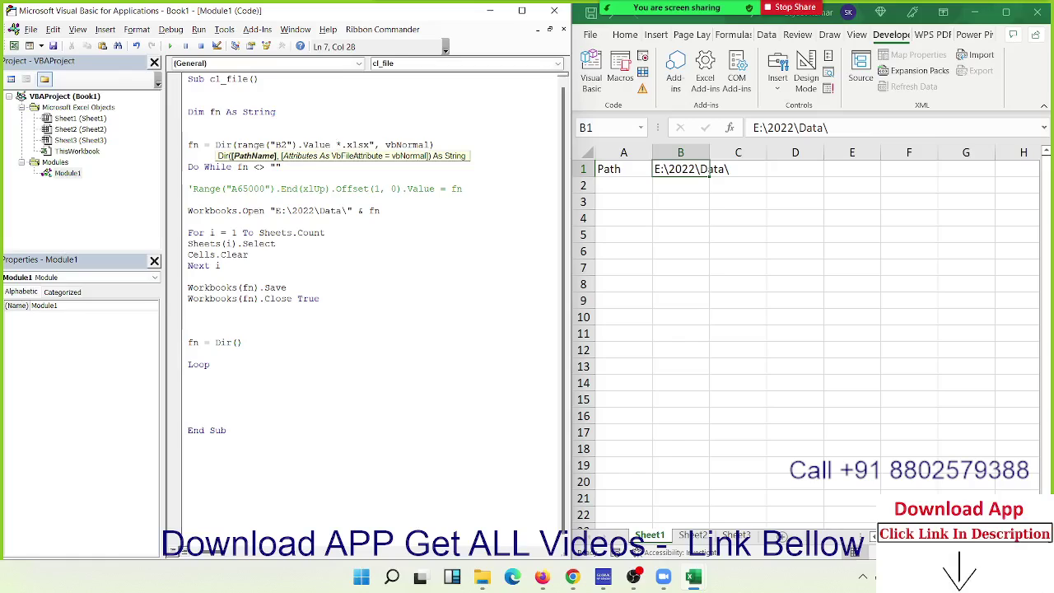
text(& ")
key(Down)
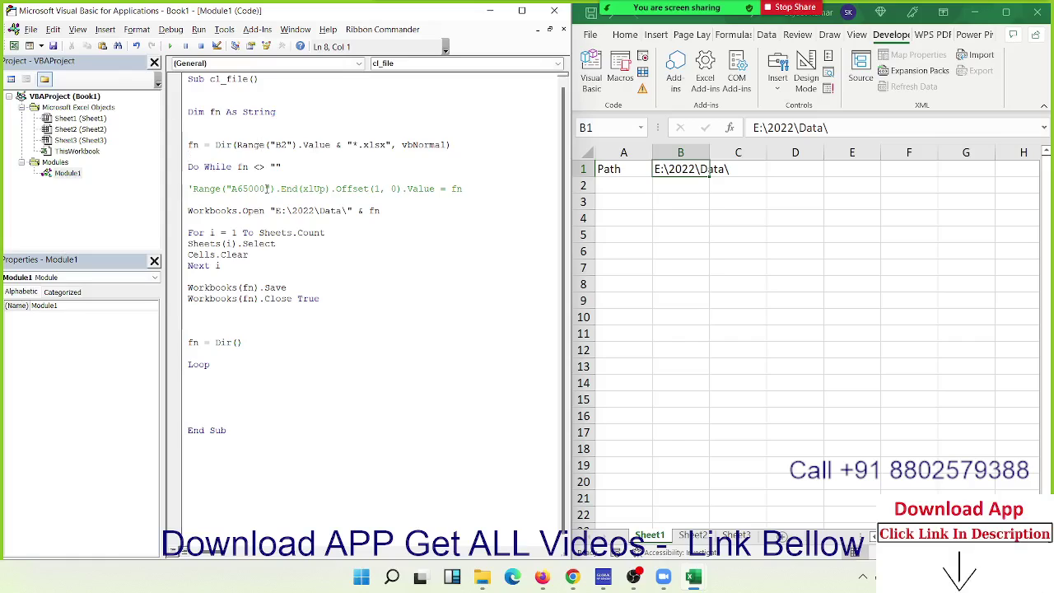
click(298, 188)
click(681, 235)
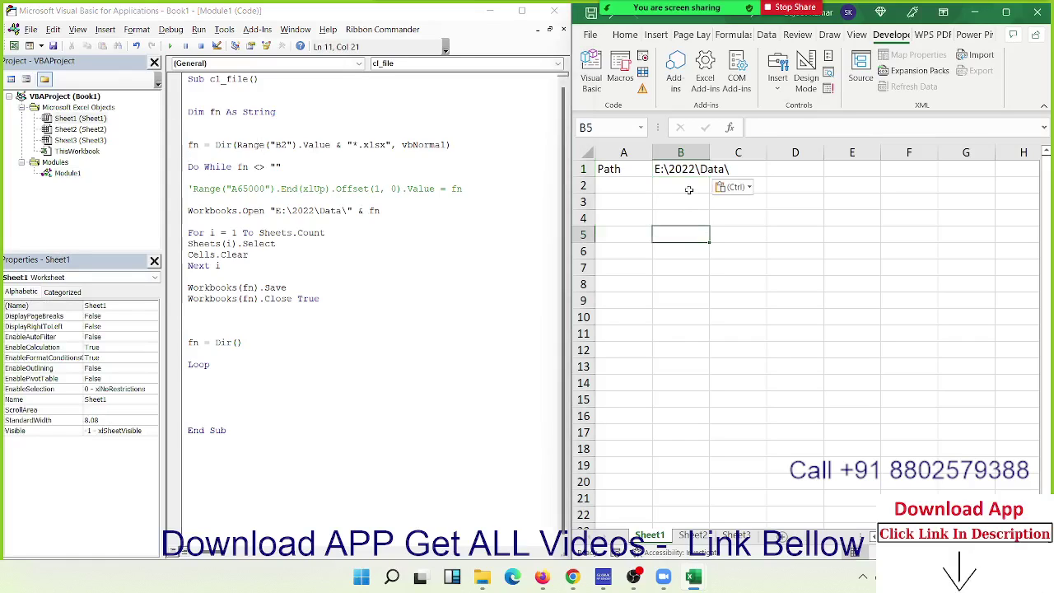
Step: Autofit column B to show the full folder path, then copy the entire macro code
double_click(709, 153)
click(718, 169)
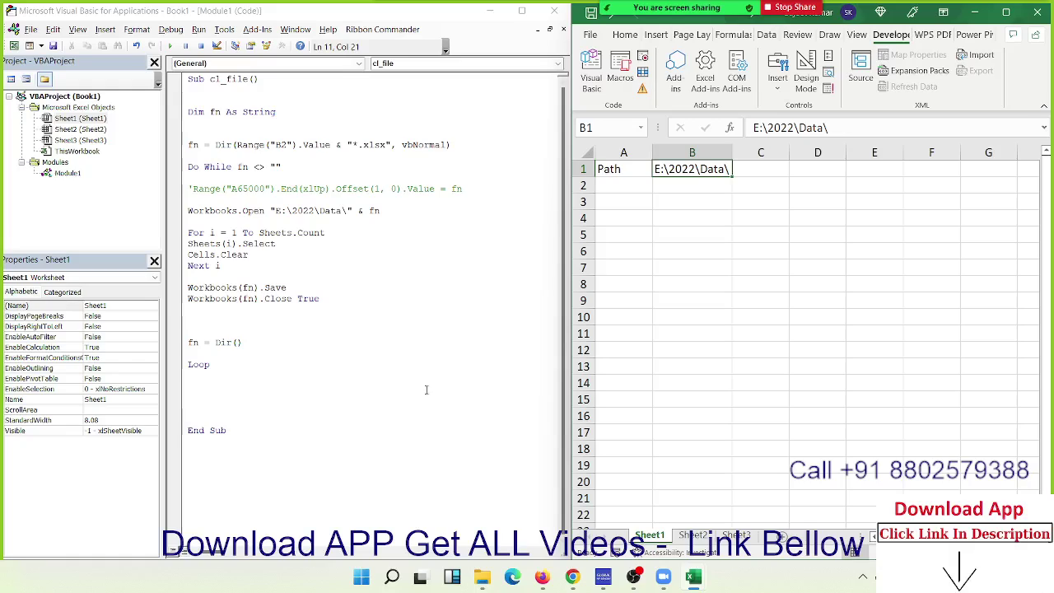
drag(229, 430, 158, 60)
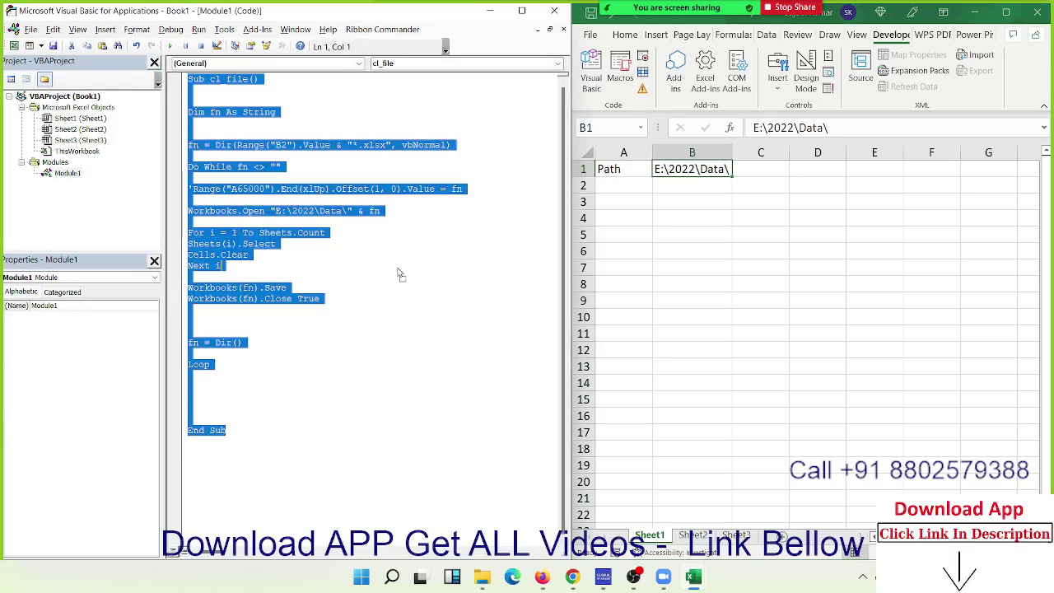
click(313, 232)
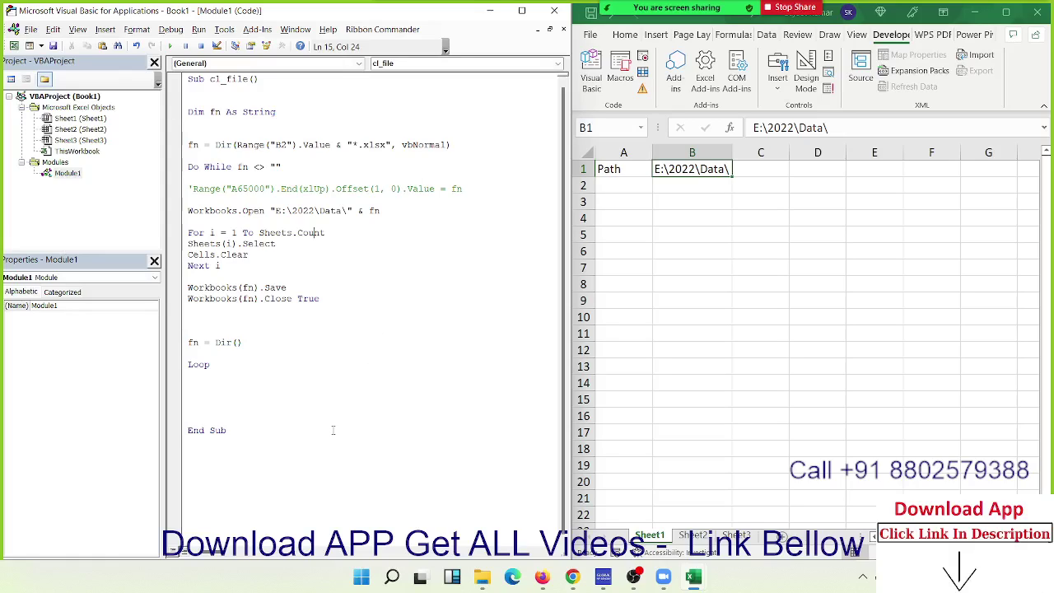
drag(236, 437, 121, 62)
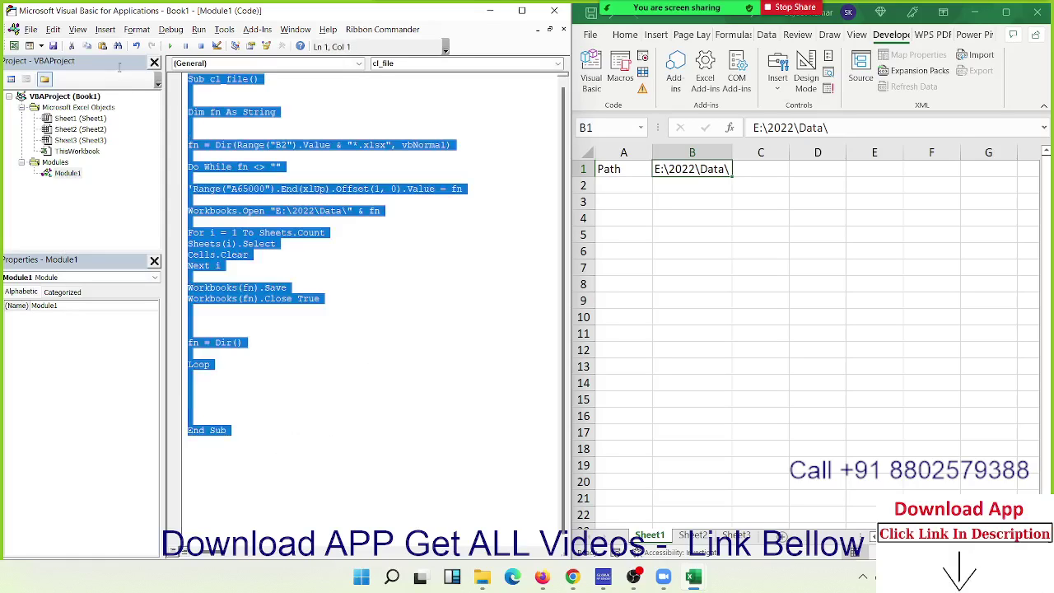
right_click(228, 163)
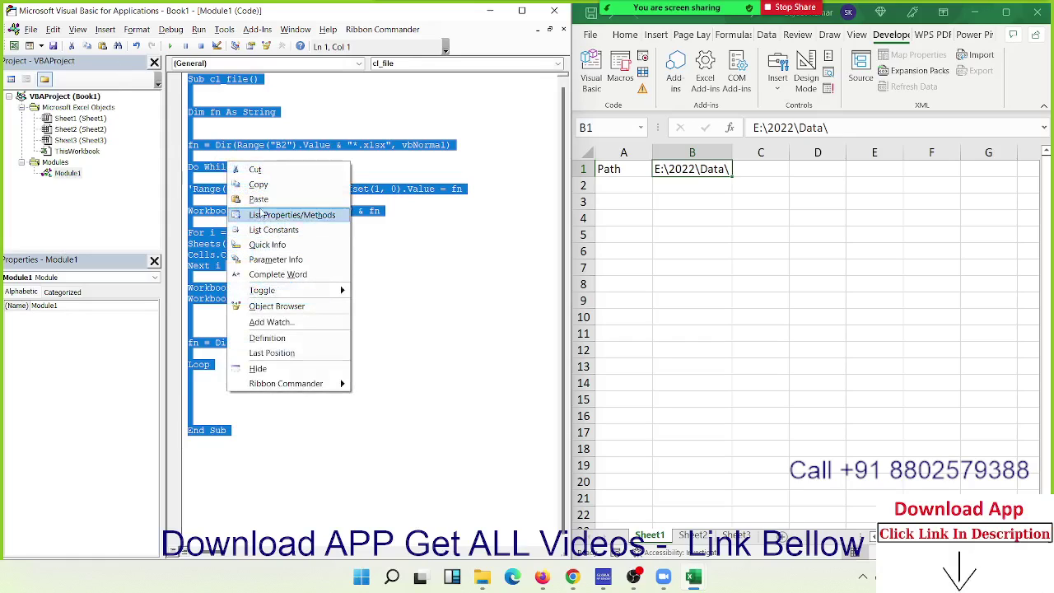
click(247, 183)
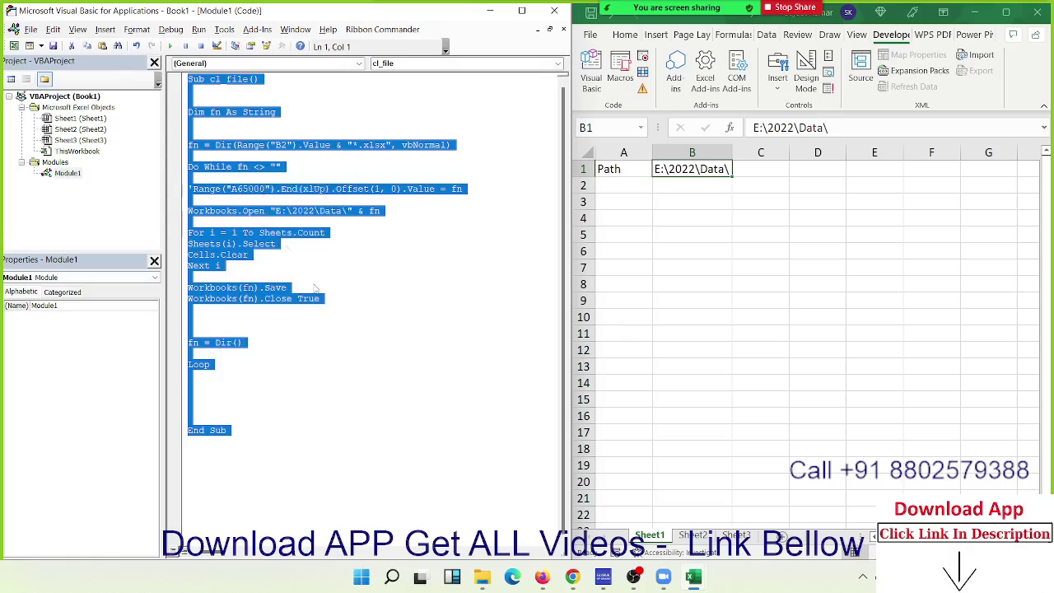
click(389, 310)
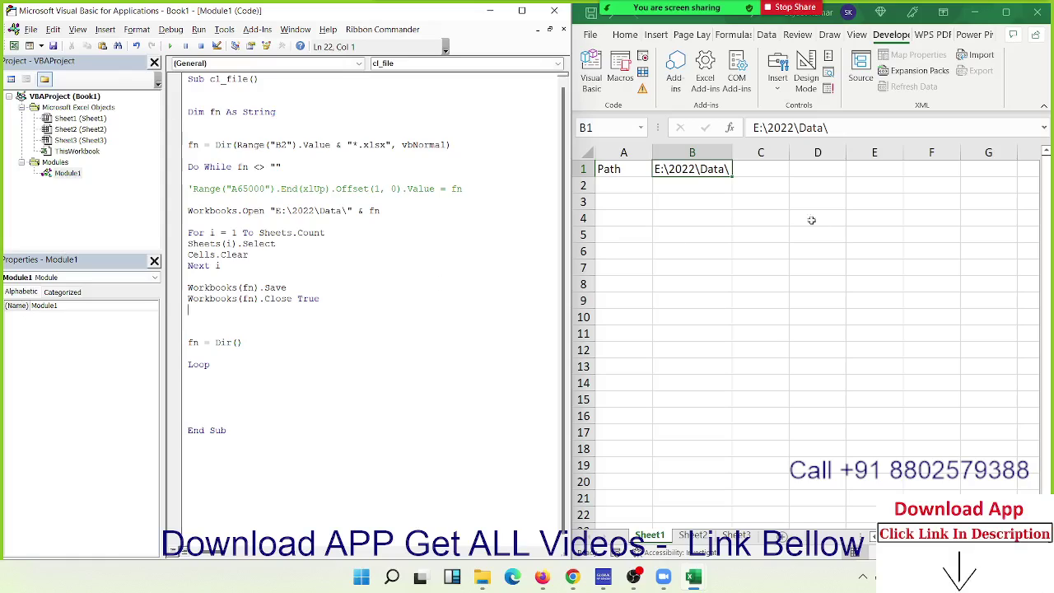
click(745, 172)
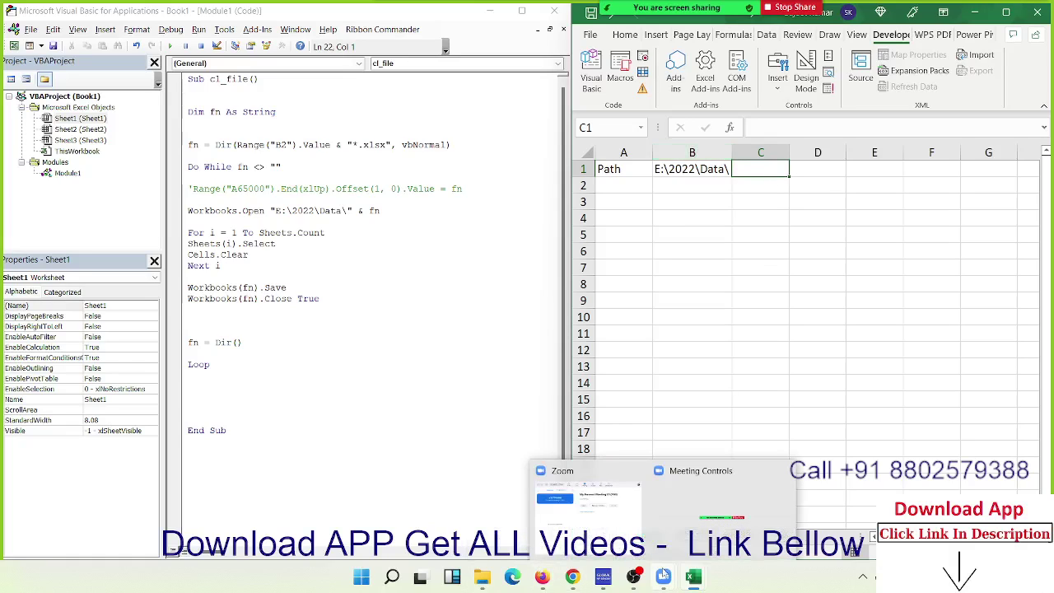
click(633, 576)
click(633, 579)
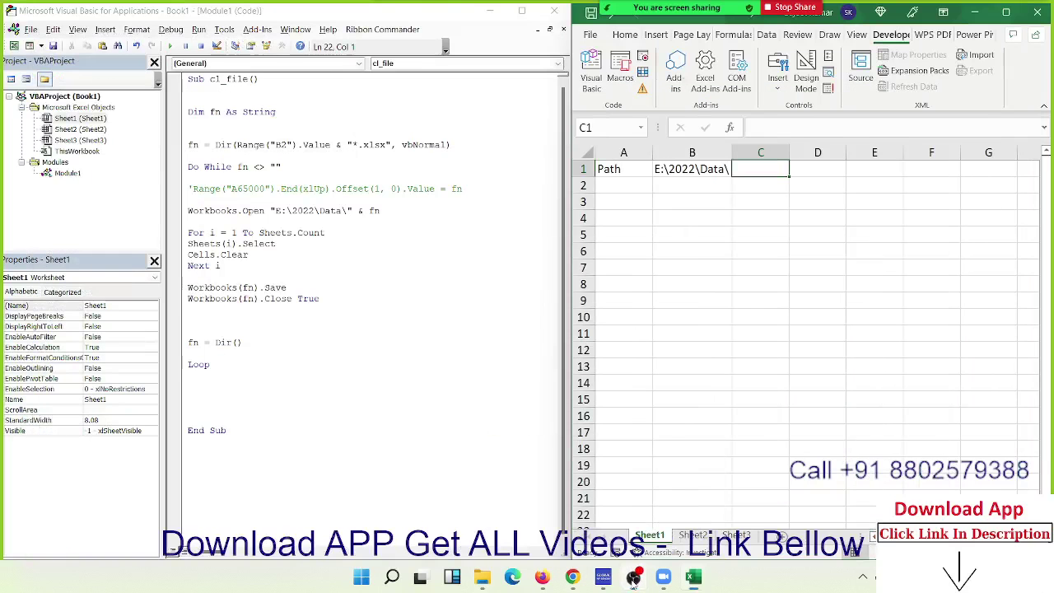